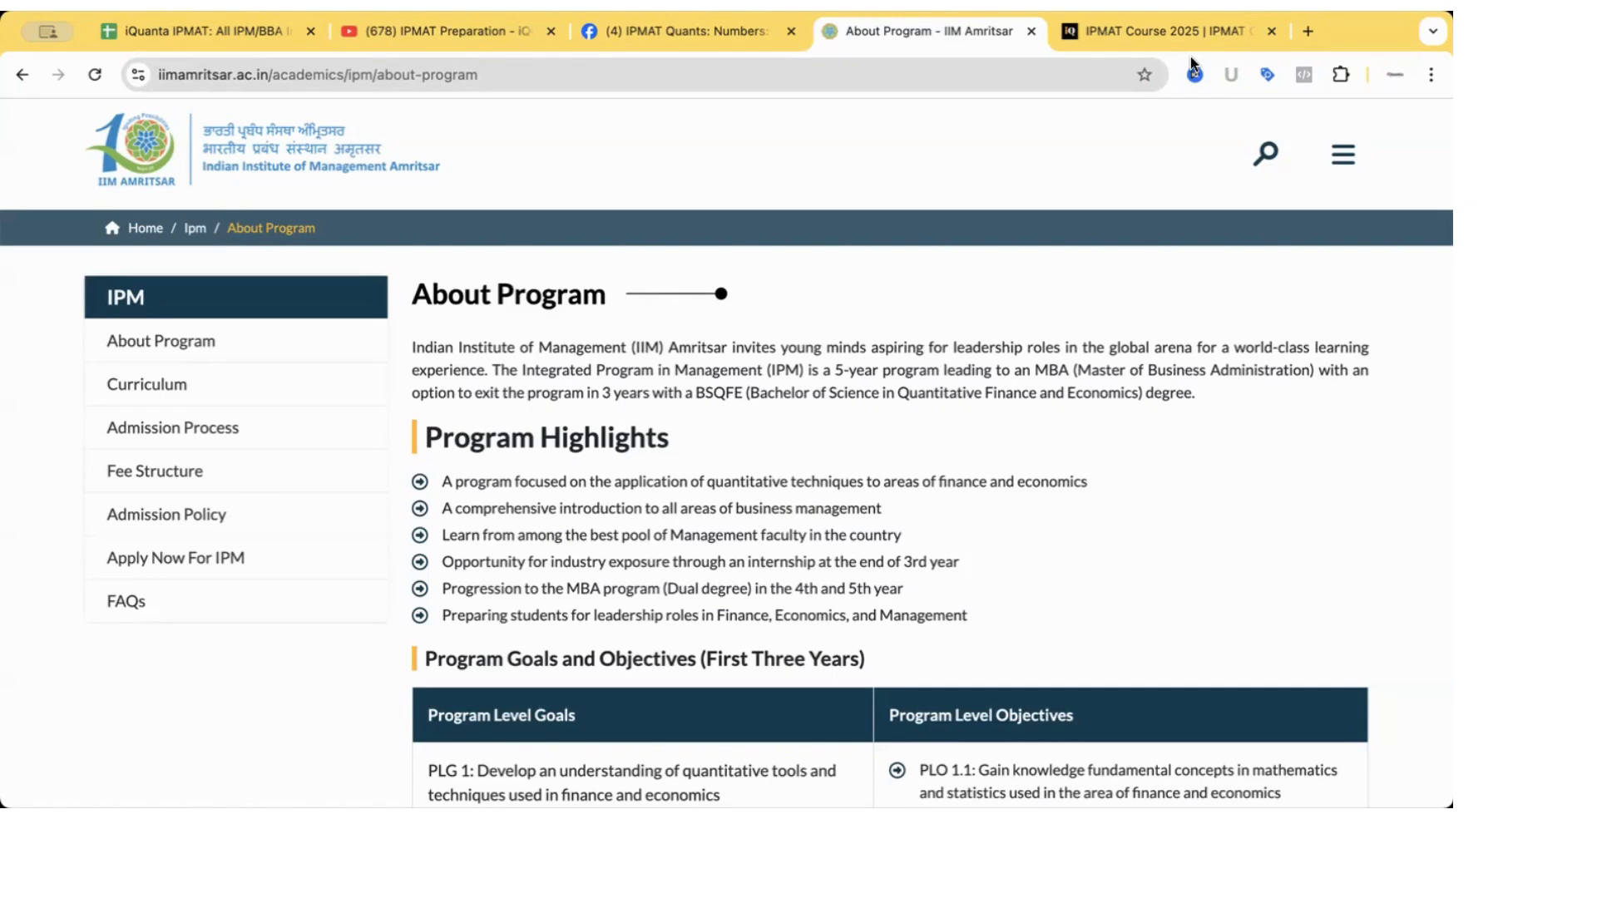
Open the IPM application registration page from the About Program page.
click(652, 75)
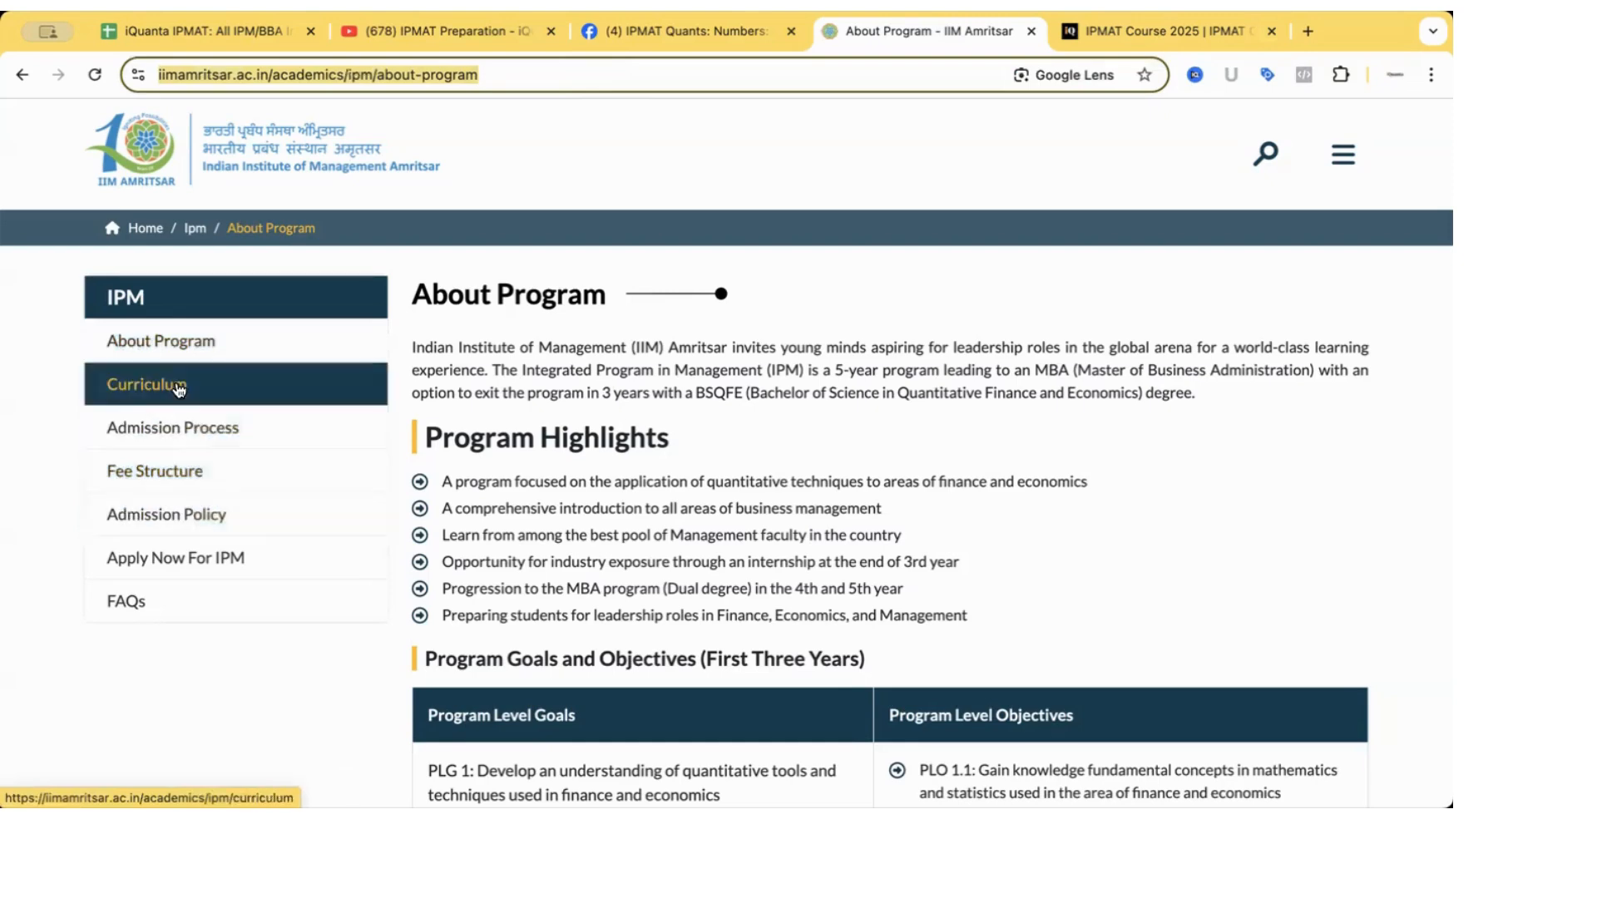
scroll(524, 582, down, 5)
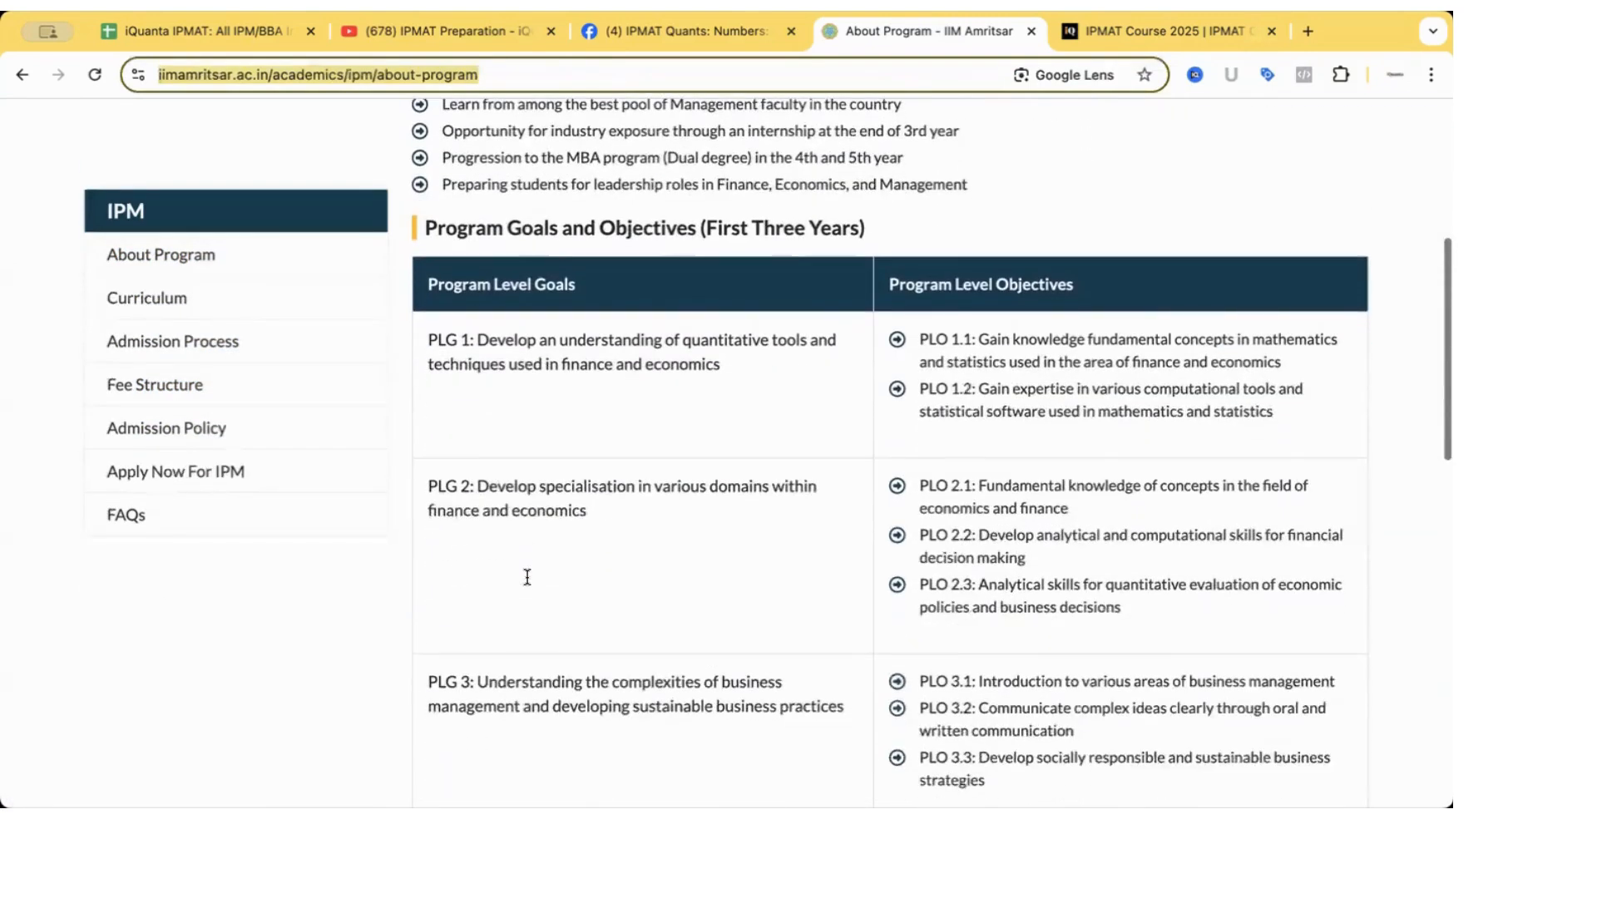
scroll(527, 585, up, 5)
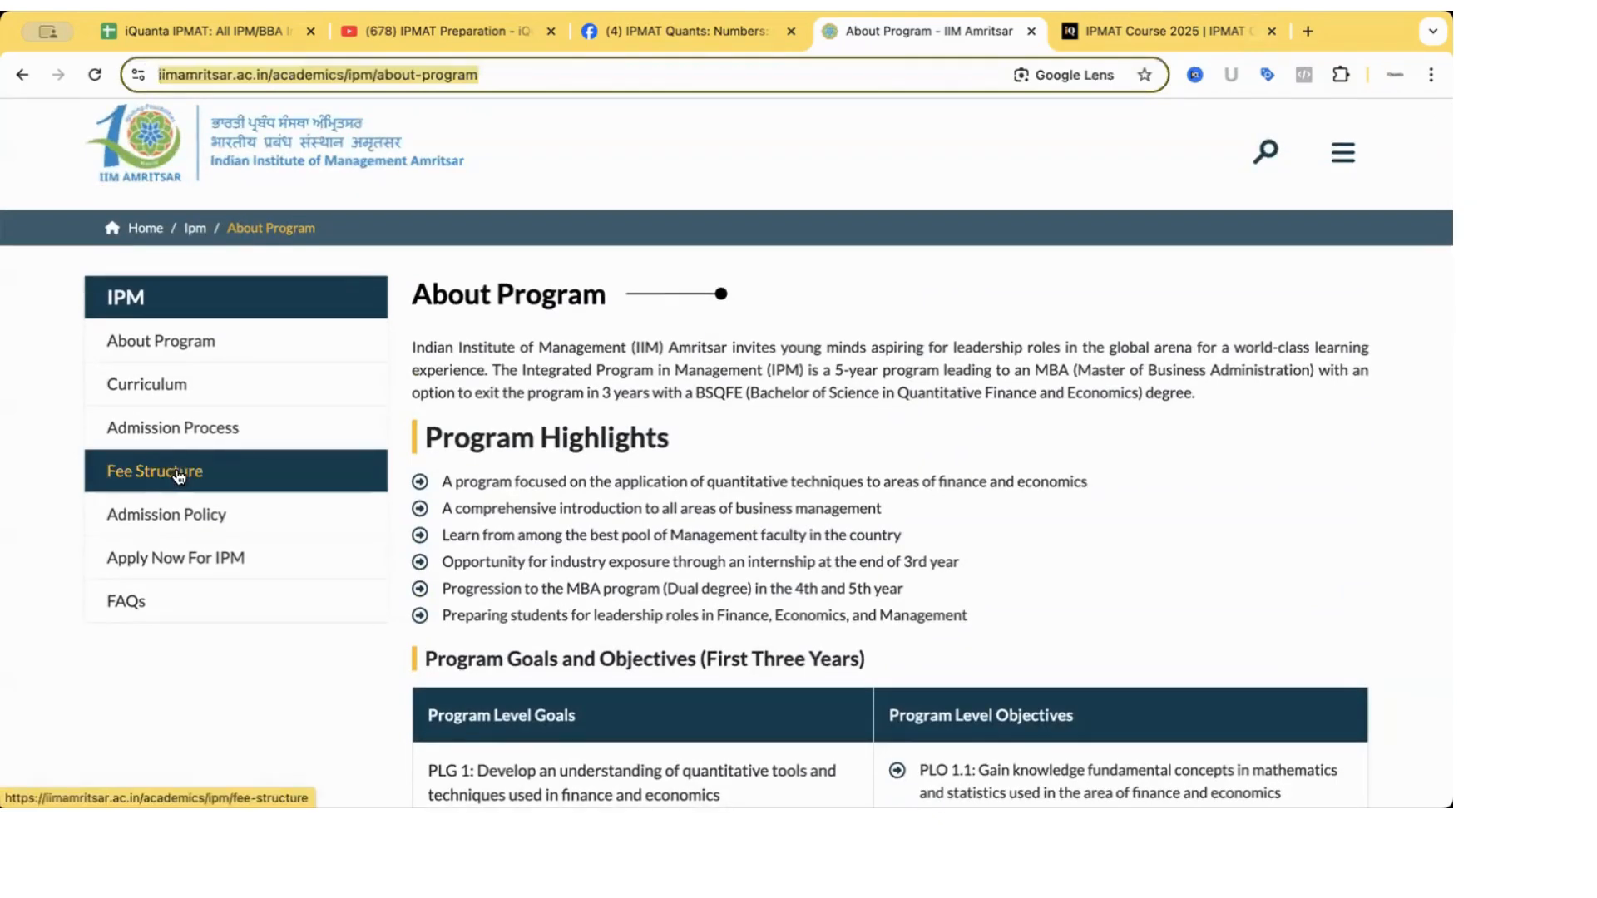
click(184, 568)
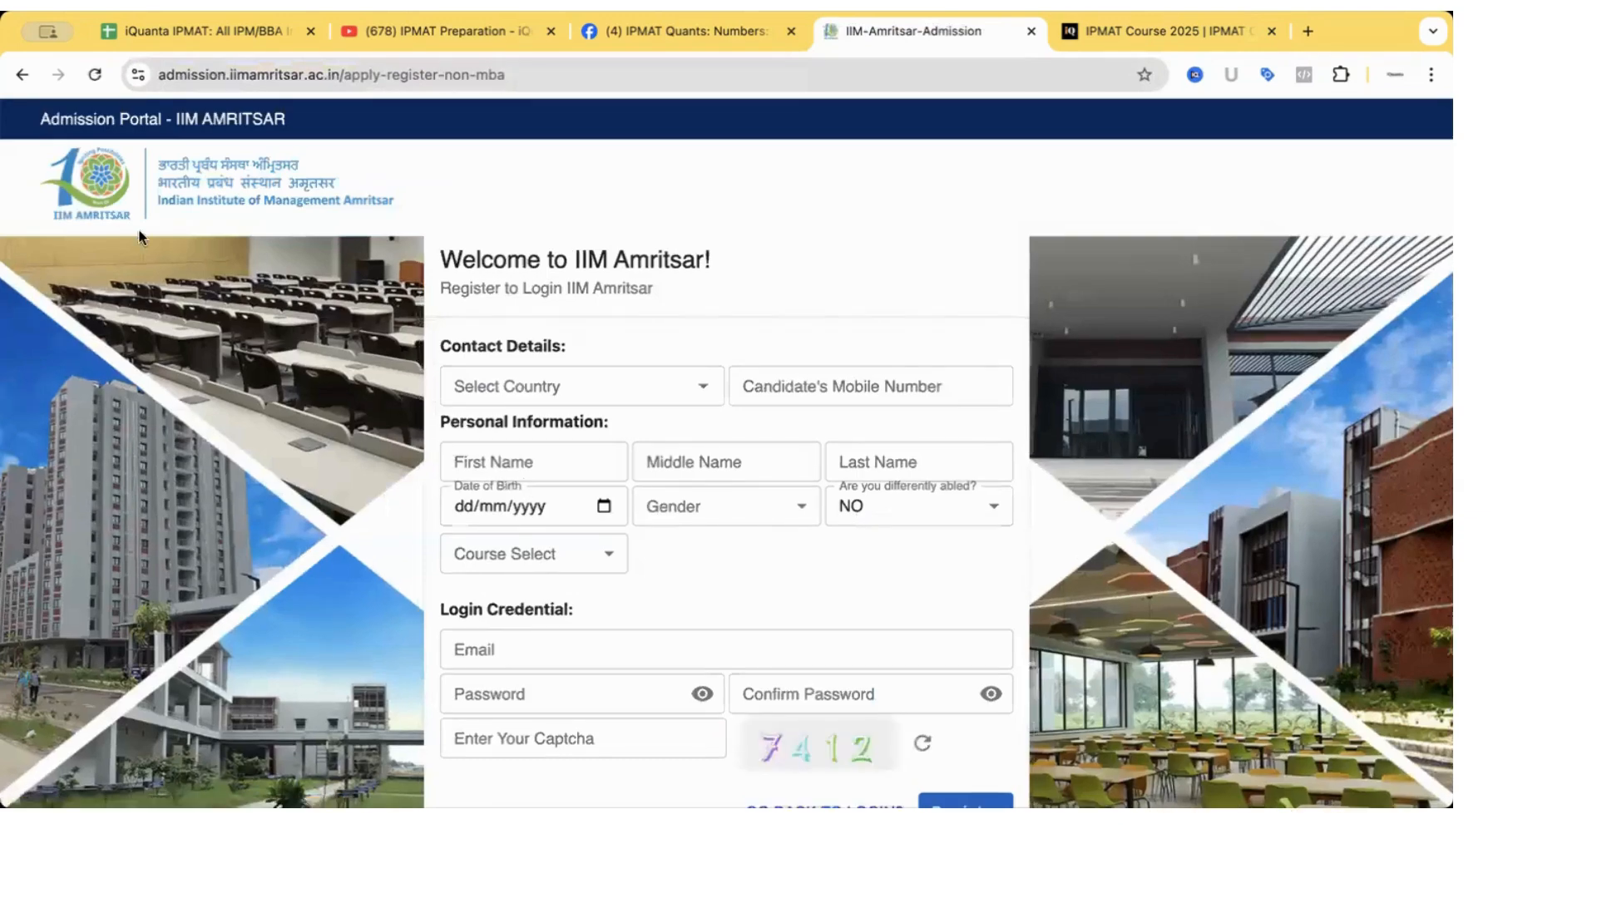
click(40, 75)
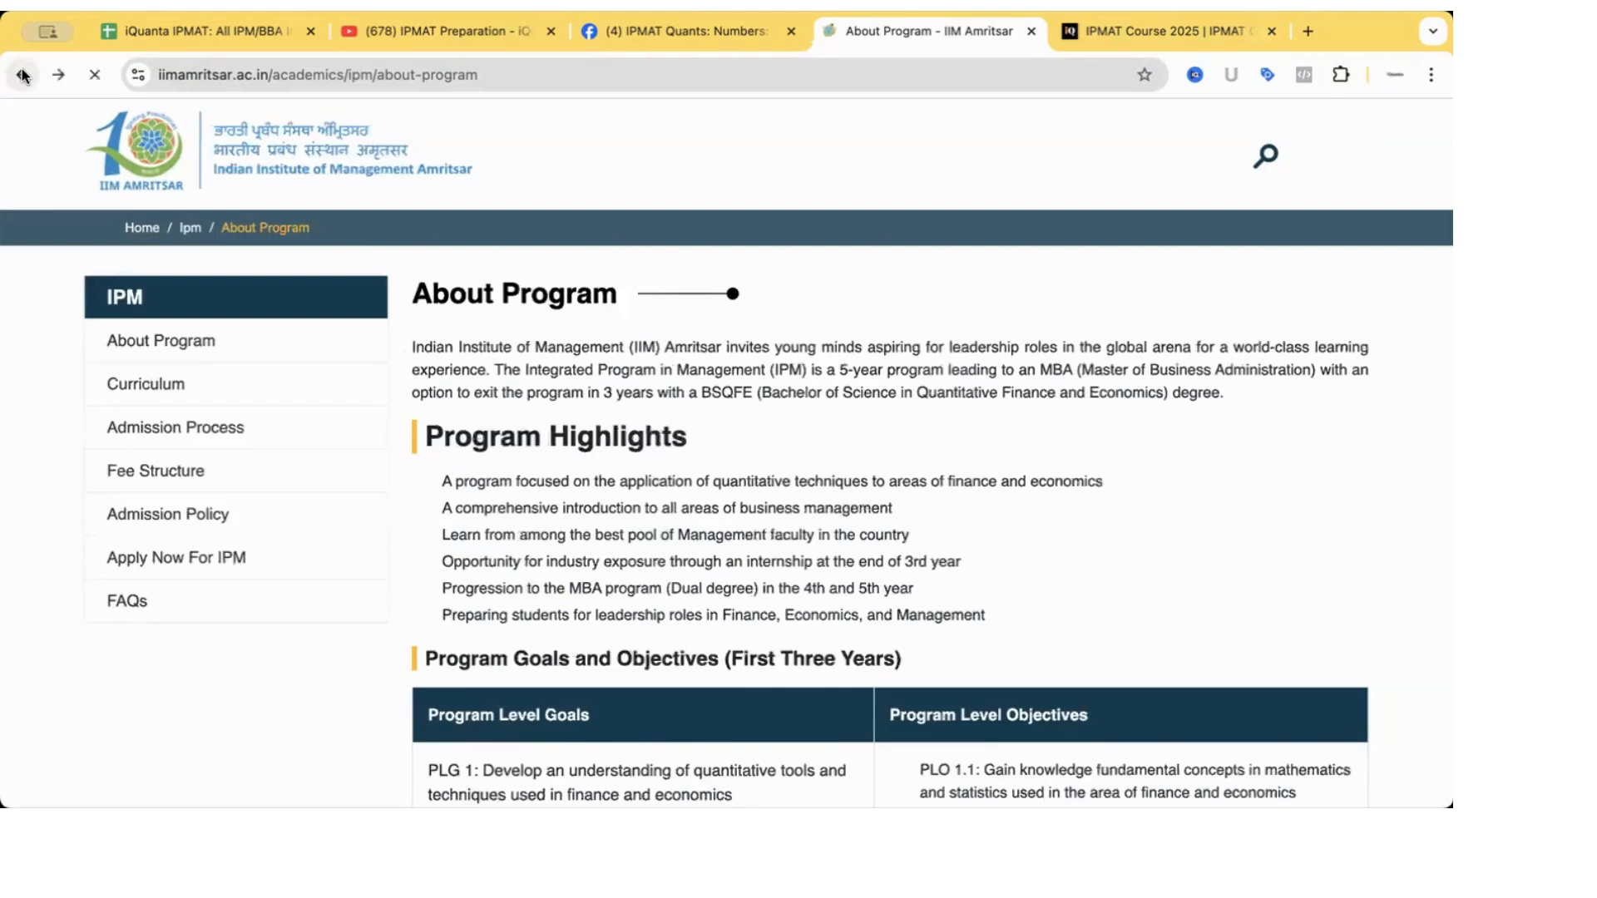
click(226, 561)
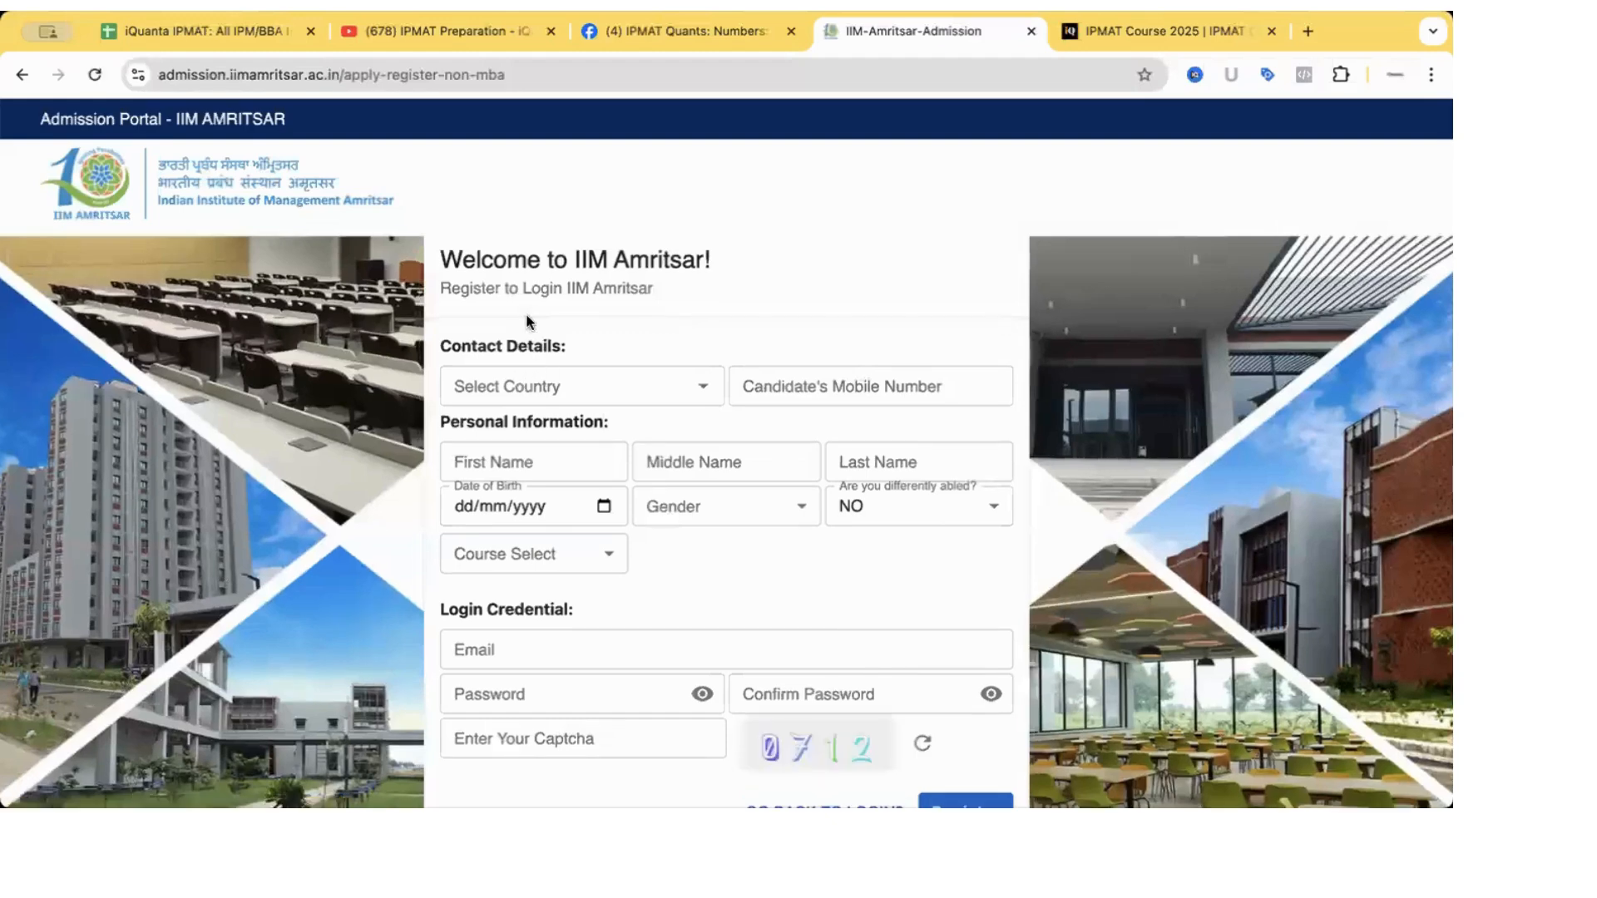
Submit the blank registration form so its mandatory fields are flagged as required.
drag(444, 290, 626, 289)
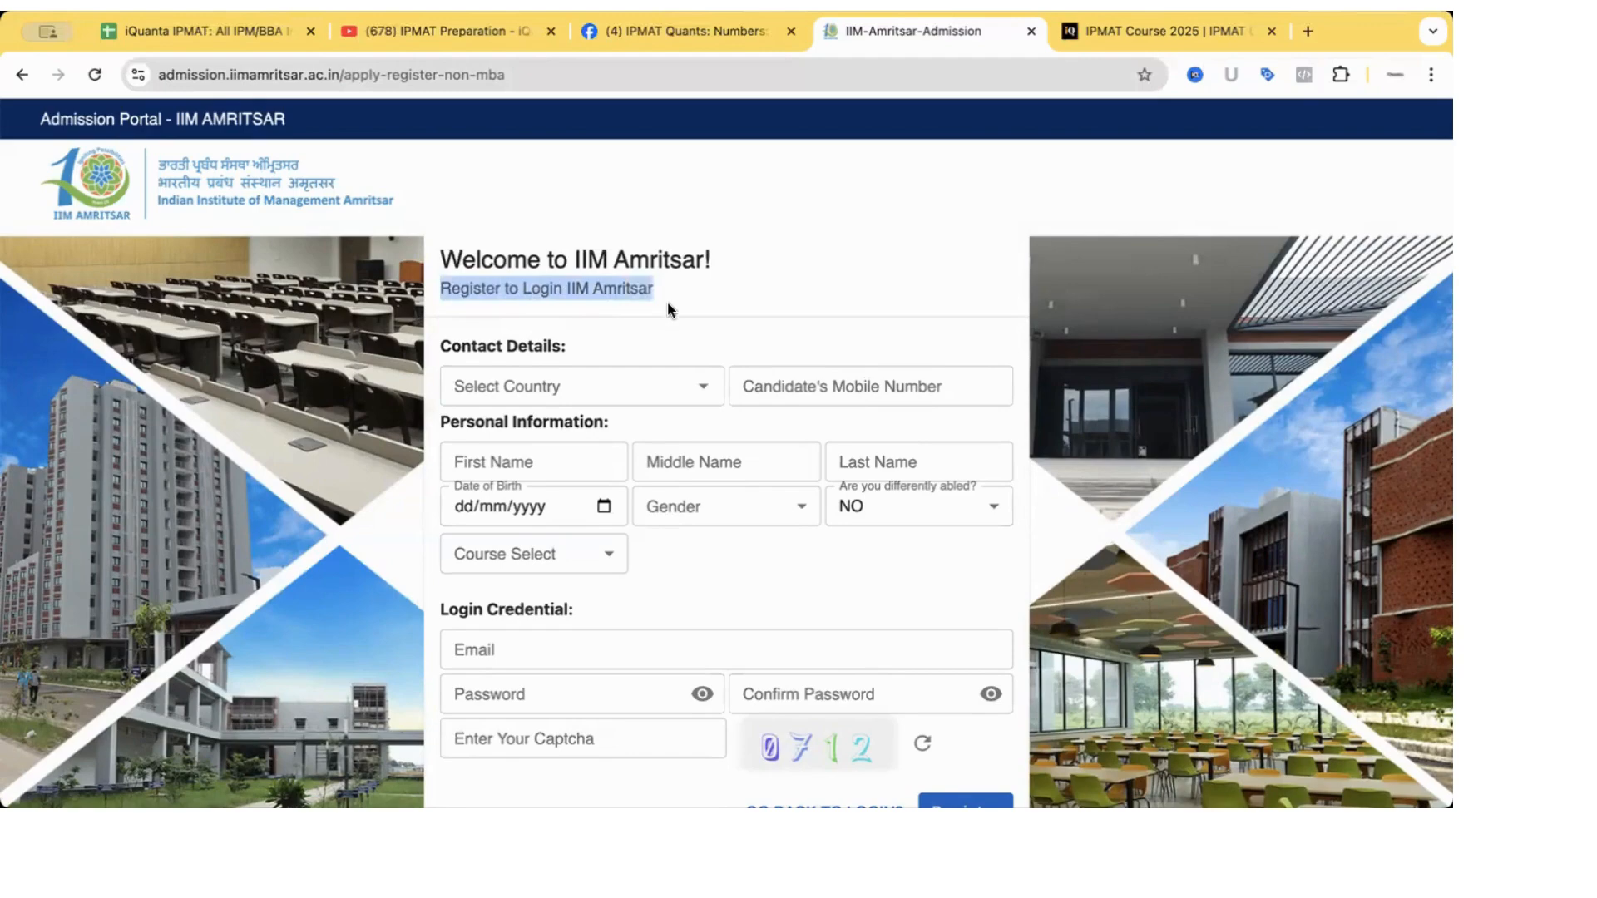
click(668, 304)
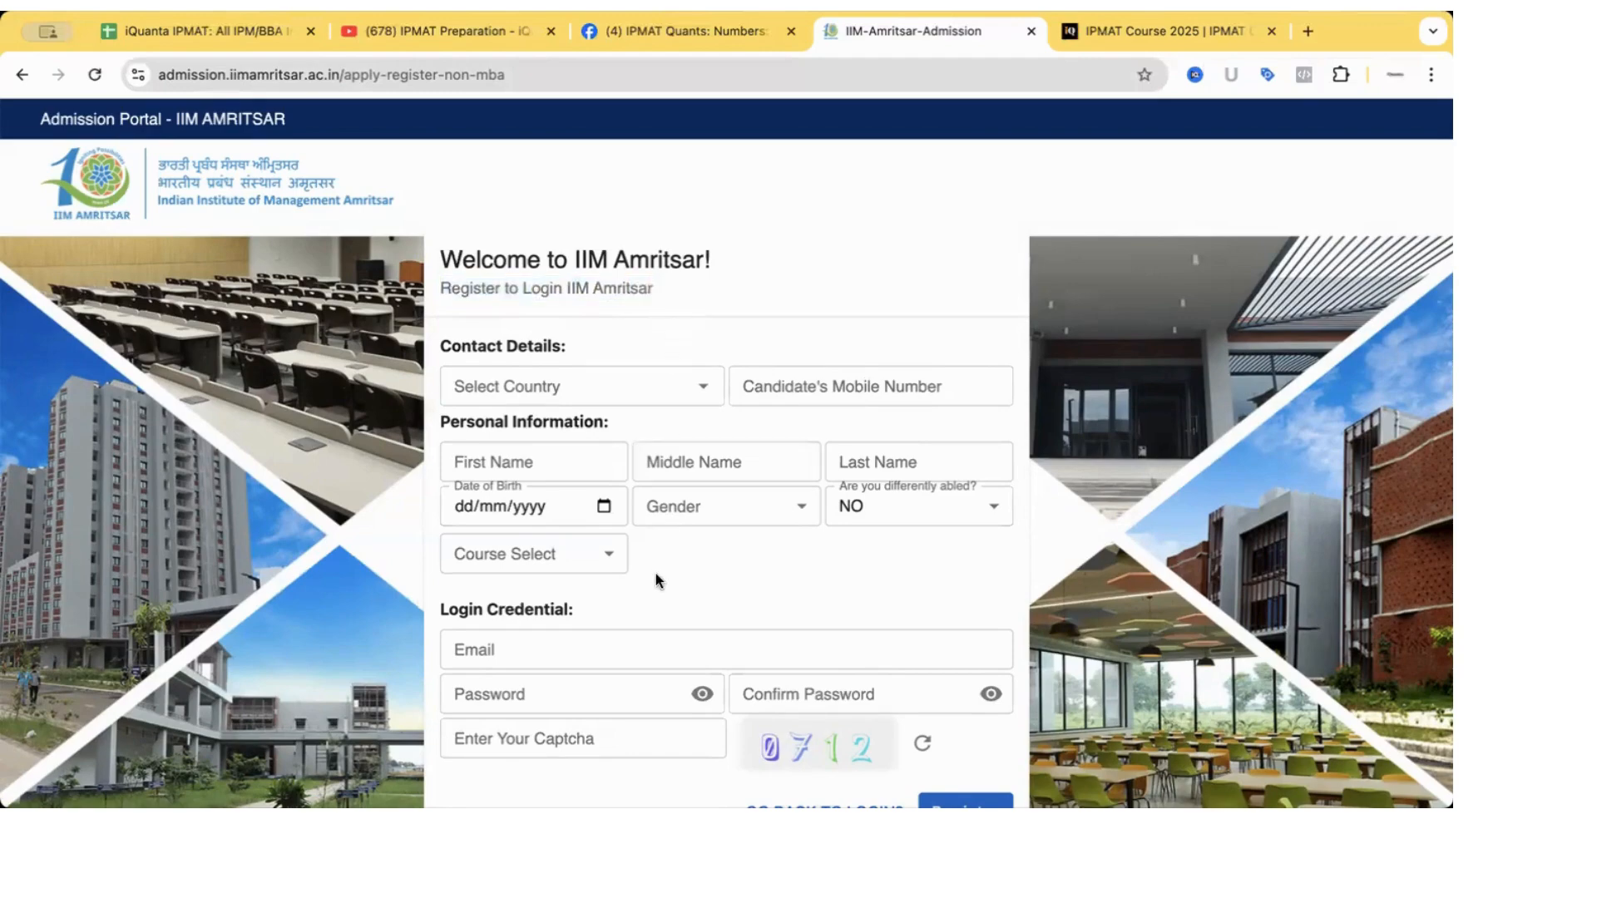
scroll(656, 573, down, 1)
click(571, 563)
click(559, 610)
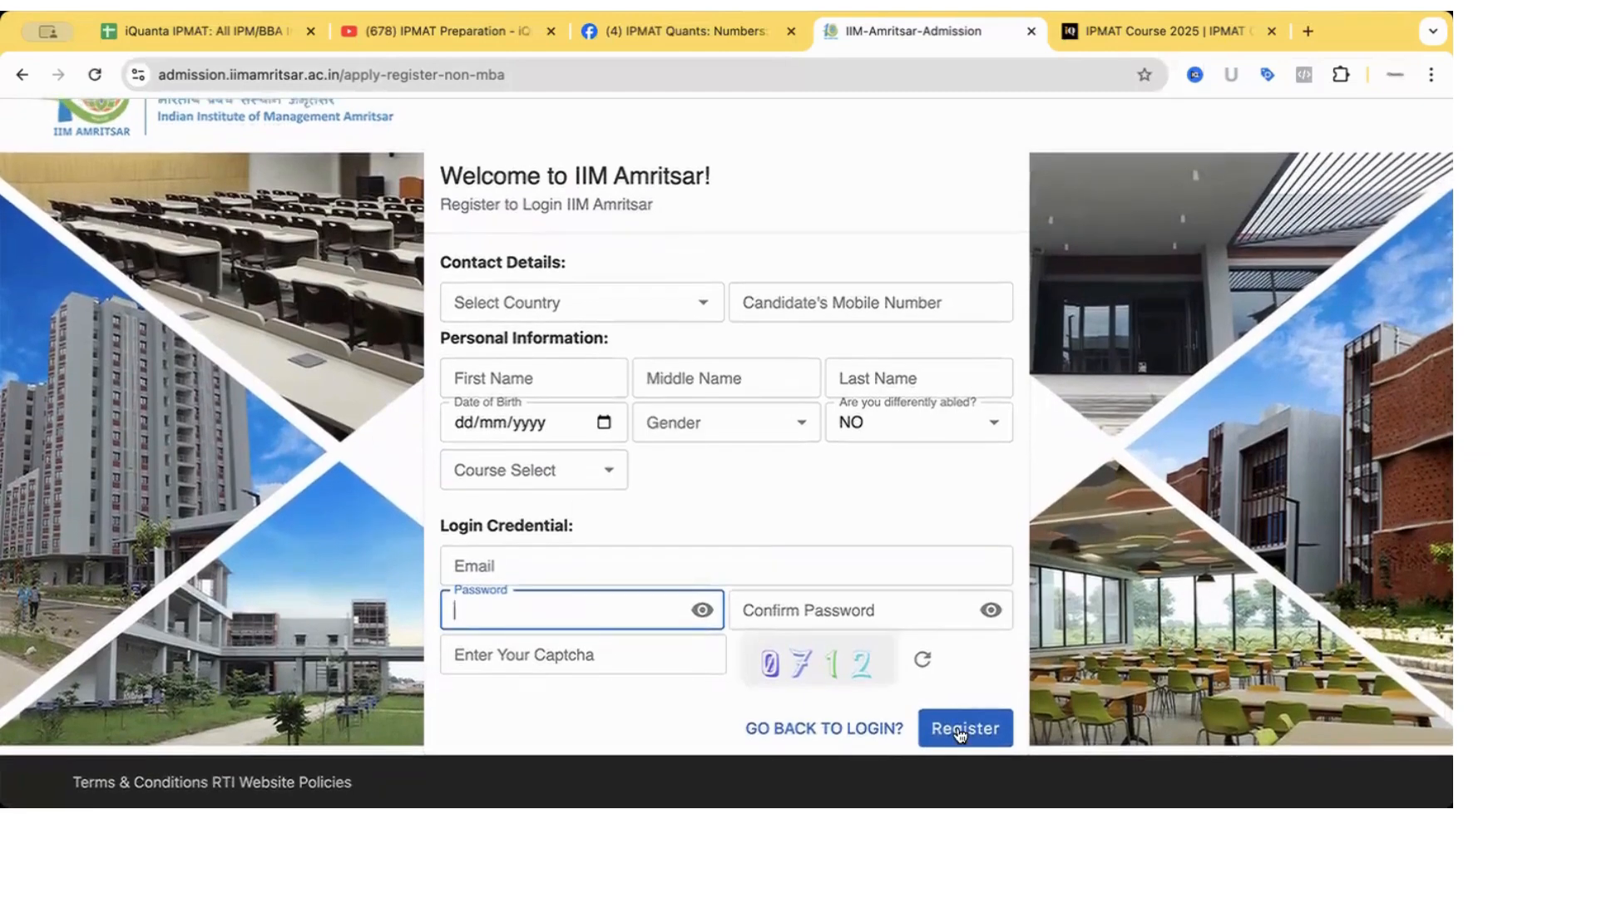
click(957, 727)
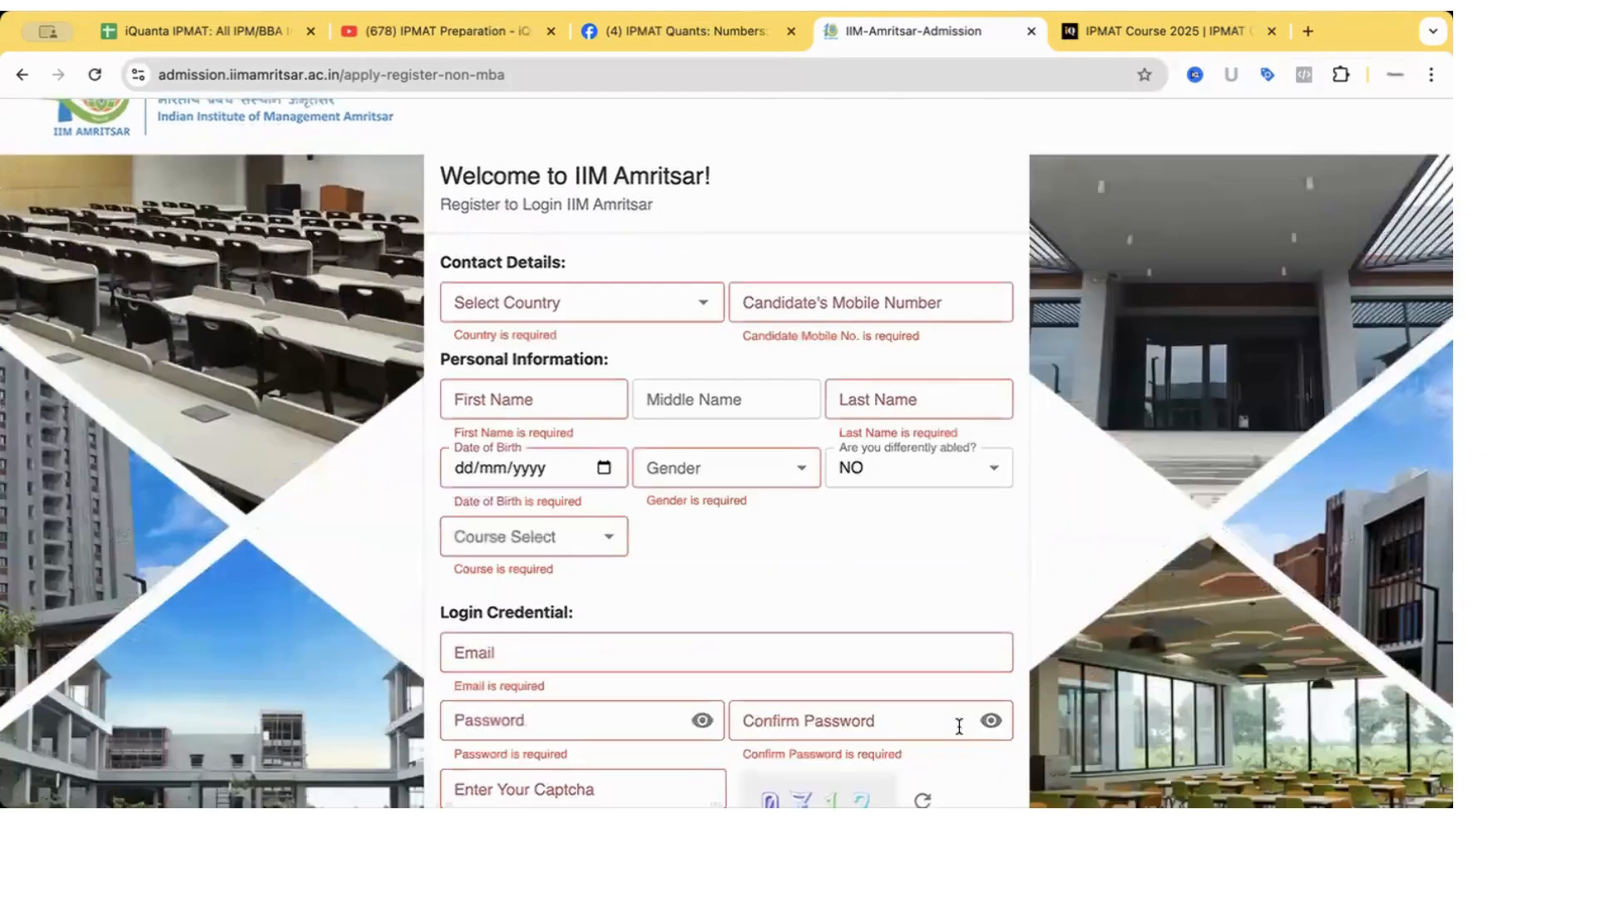
scroll(963, 711, down, 2)
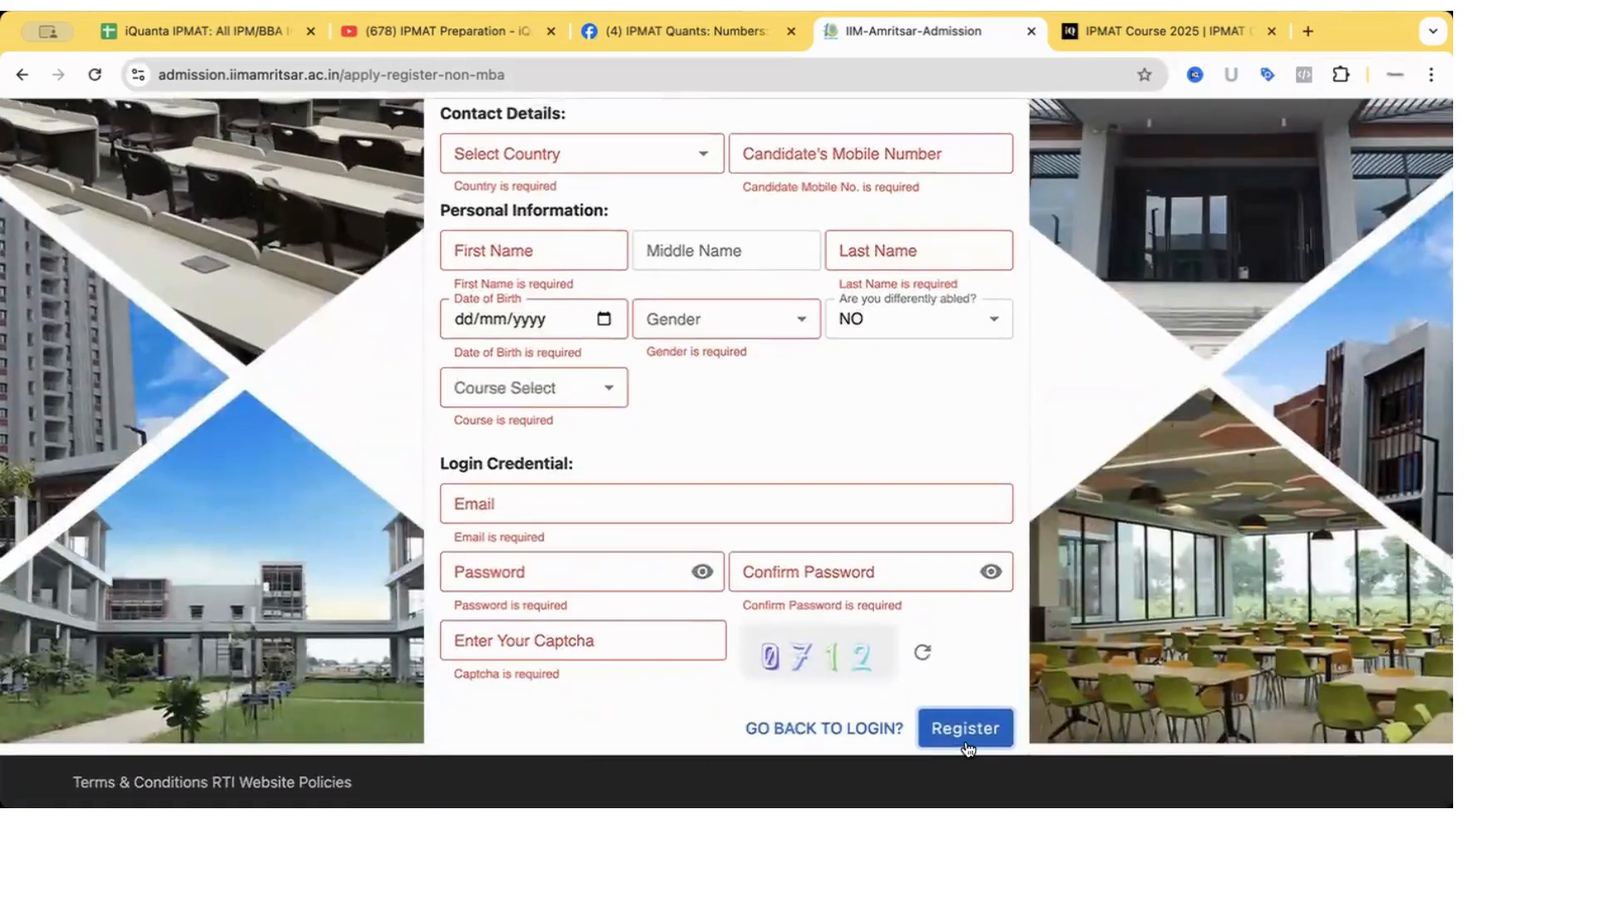
scroll(713, 504, up, 3)
Select India (+91) as the country and enter the candidate's mobile number.
click(558, 403)
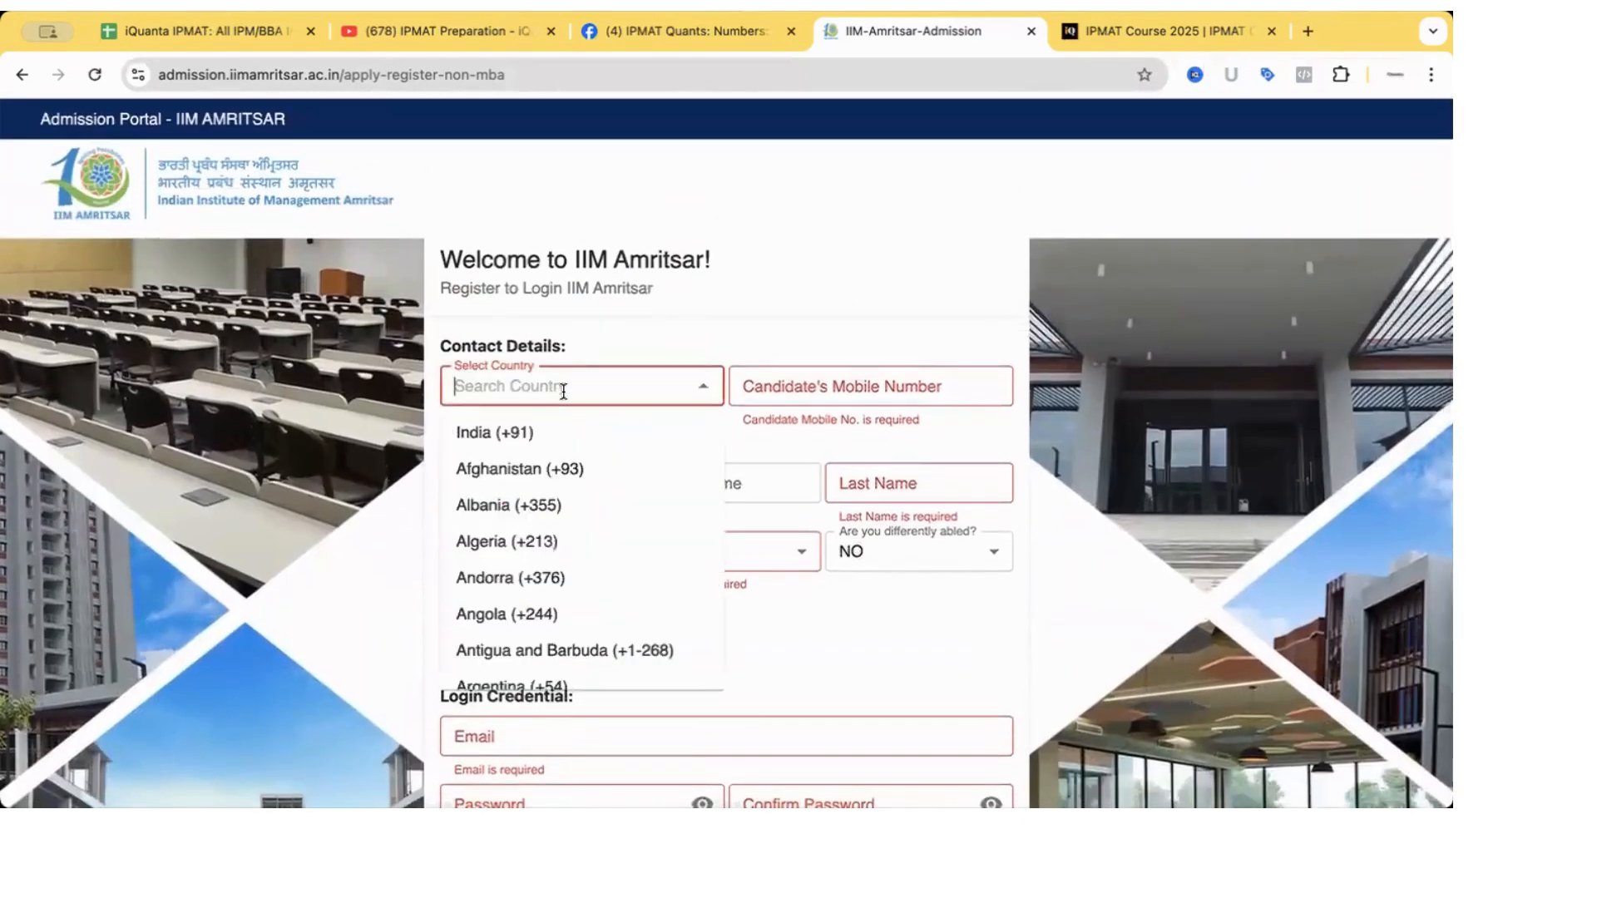
click(524, 433)
click(816, 382)
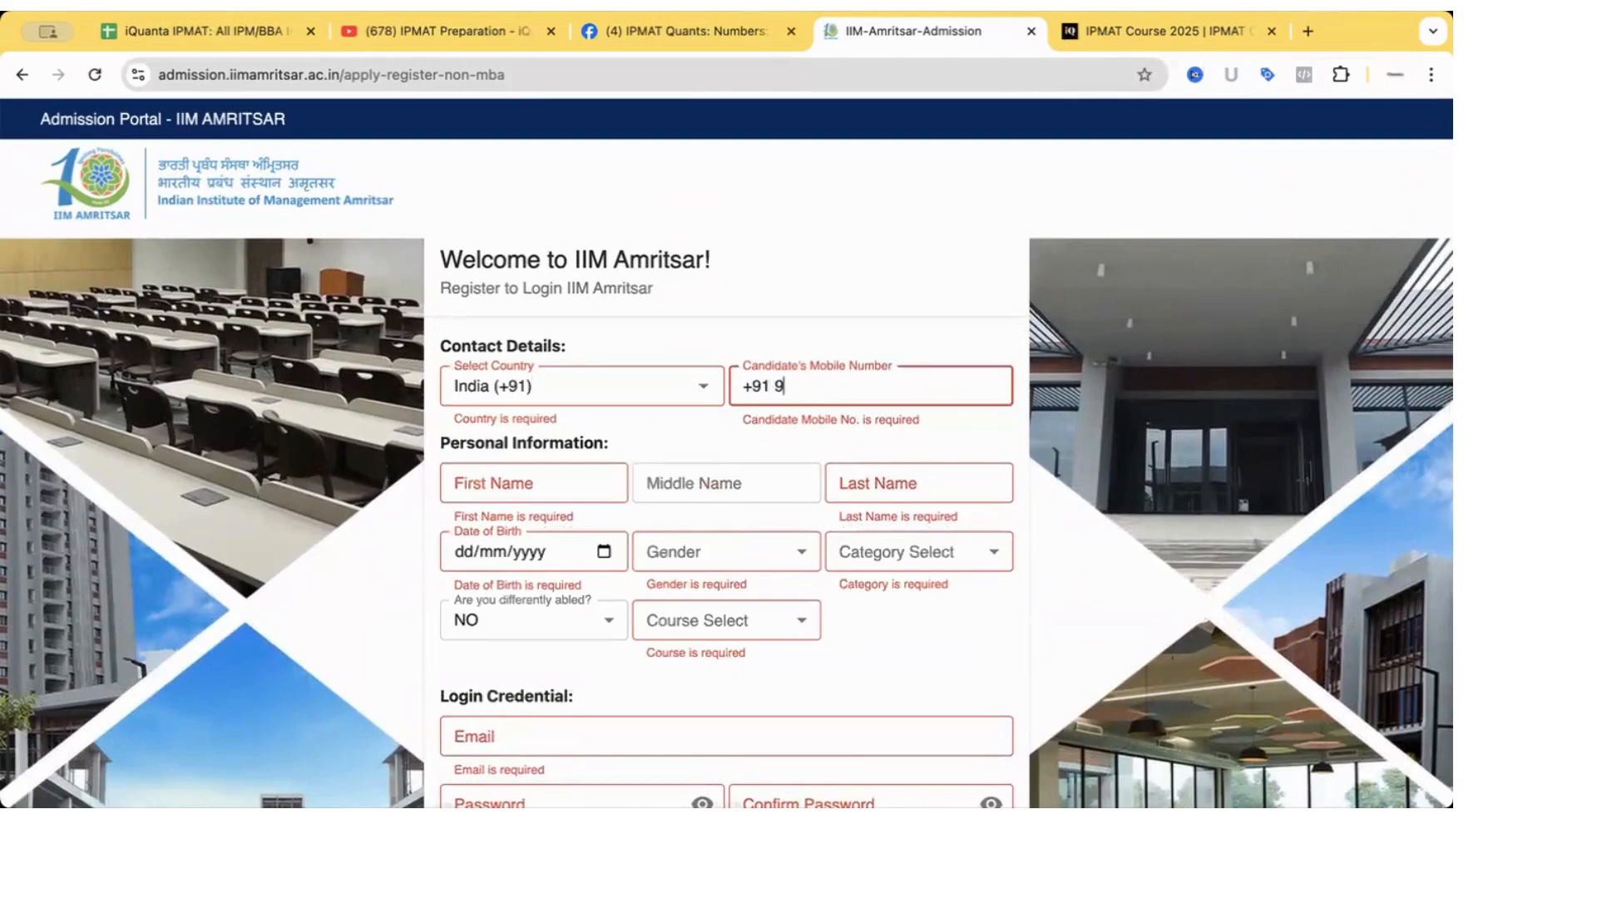
Enter the candidate's first and last names, correcting a typo in the last name.
click(545, 485)
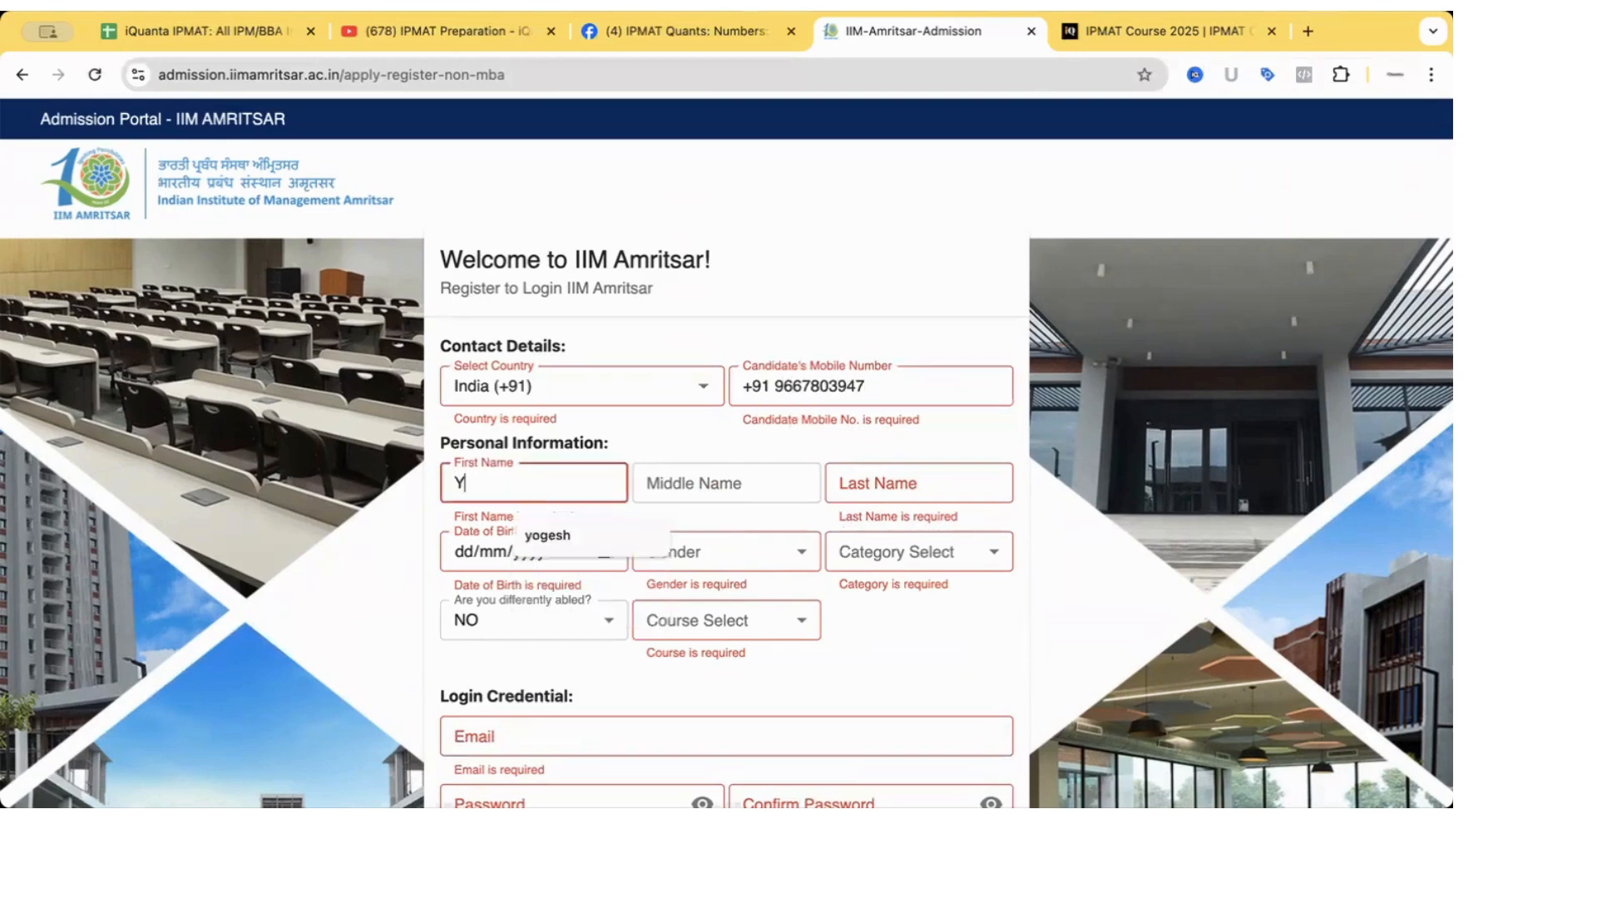
click(707, 482)
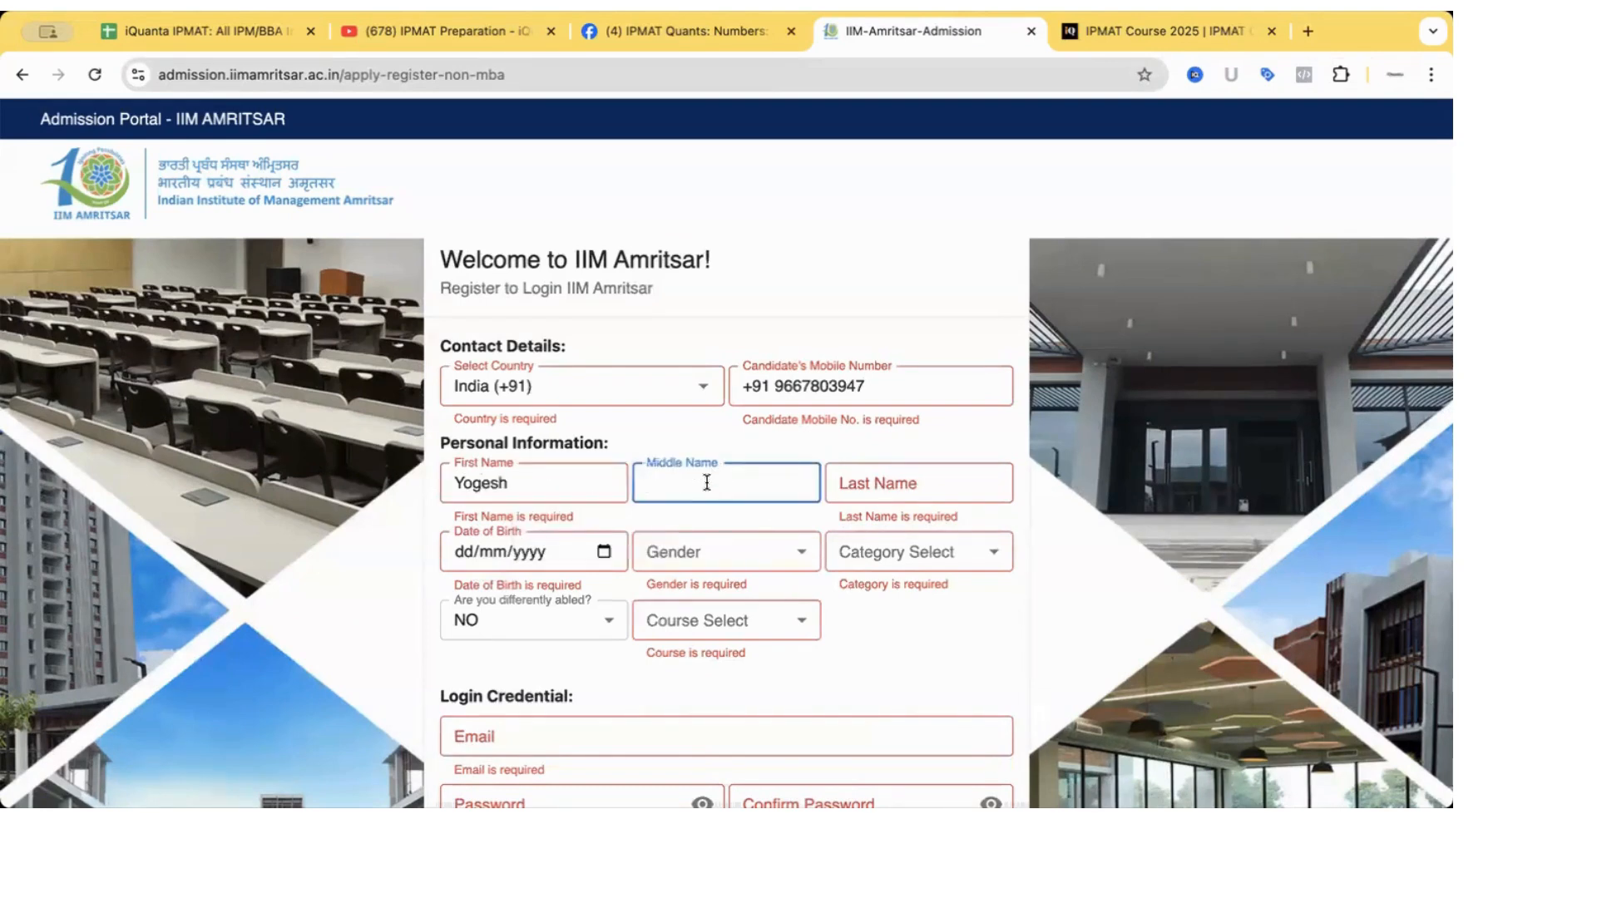
click(911, 482)
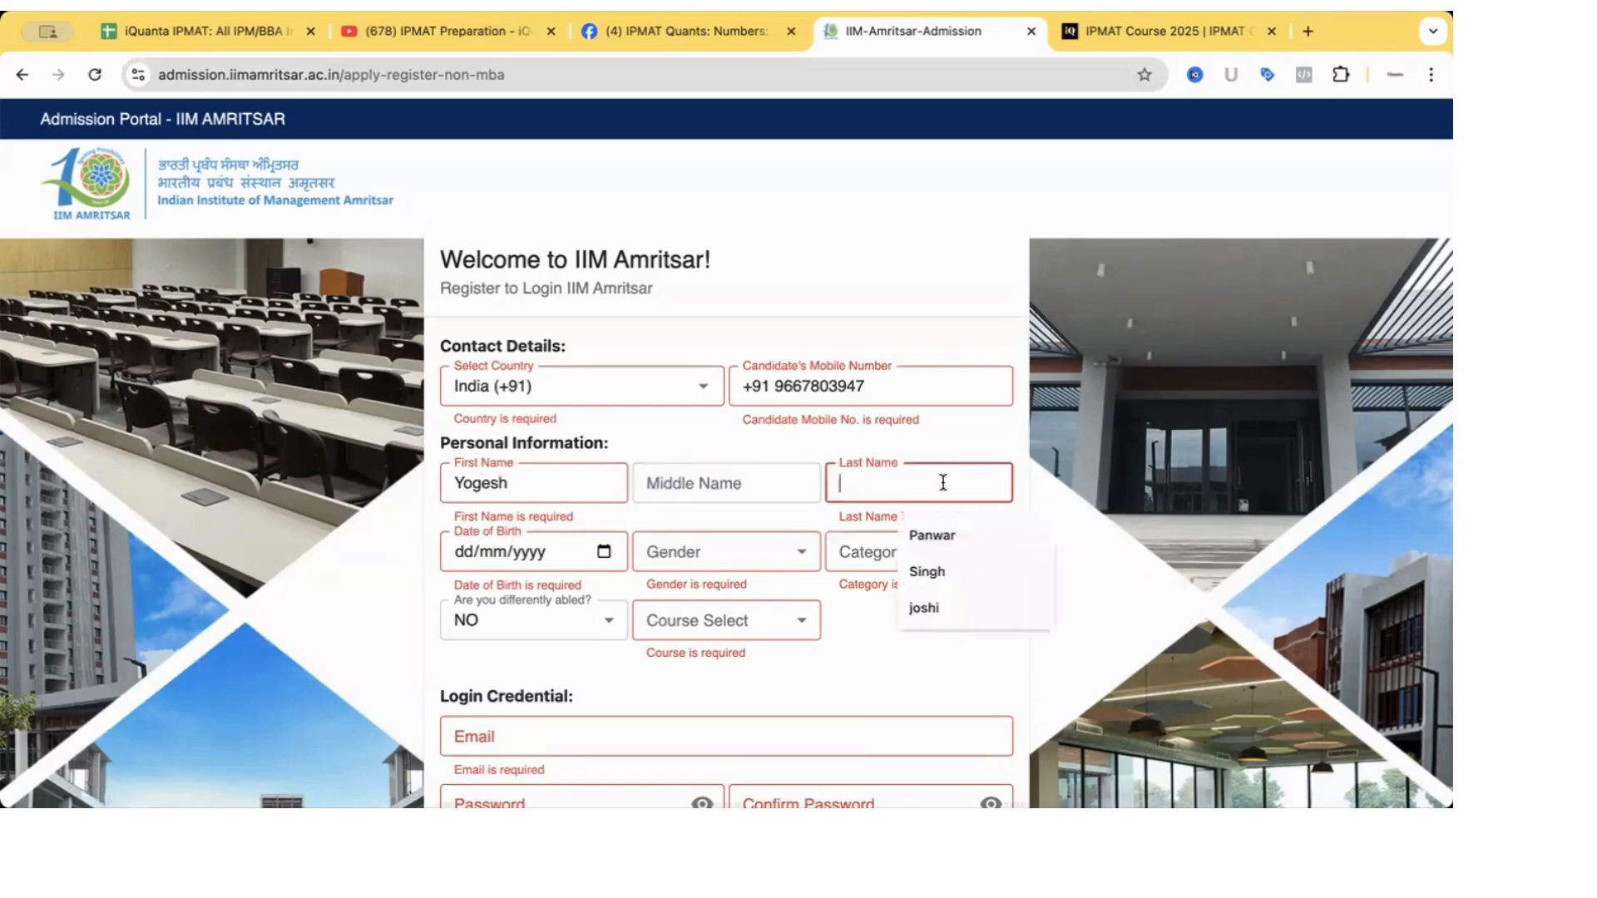
text(Jpshi)
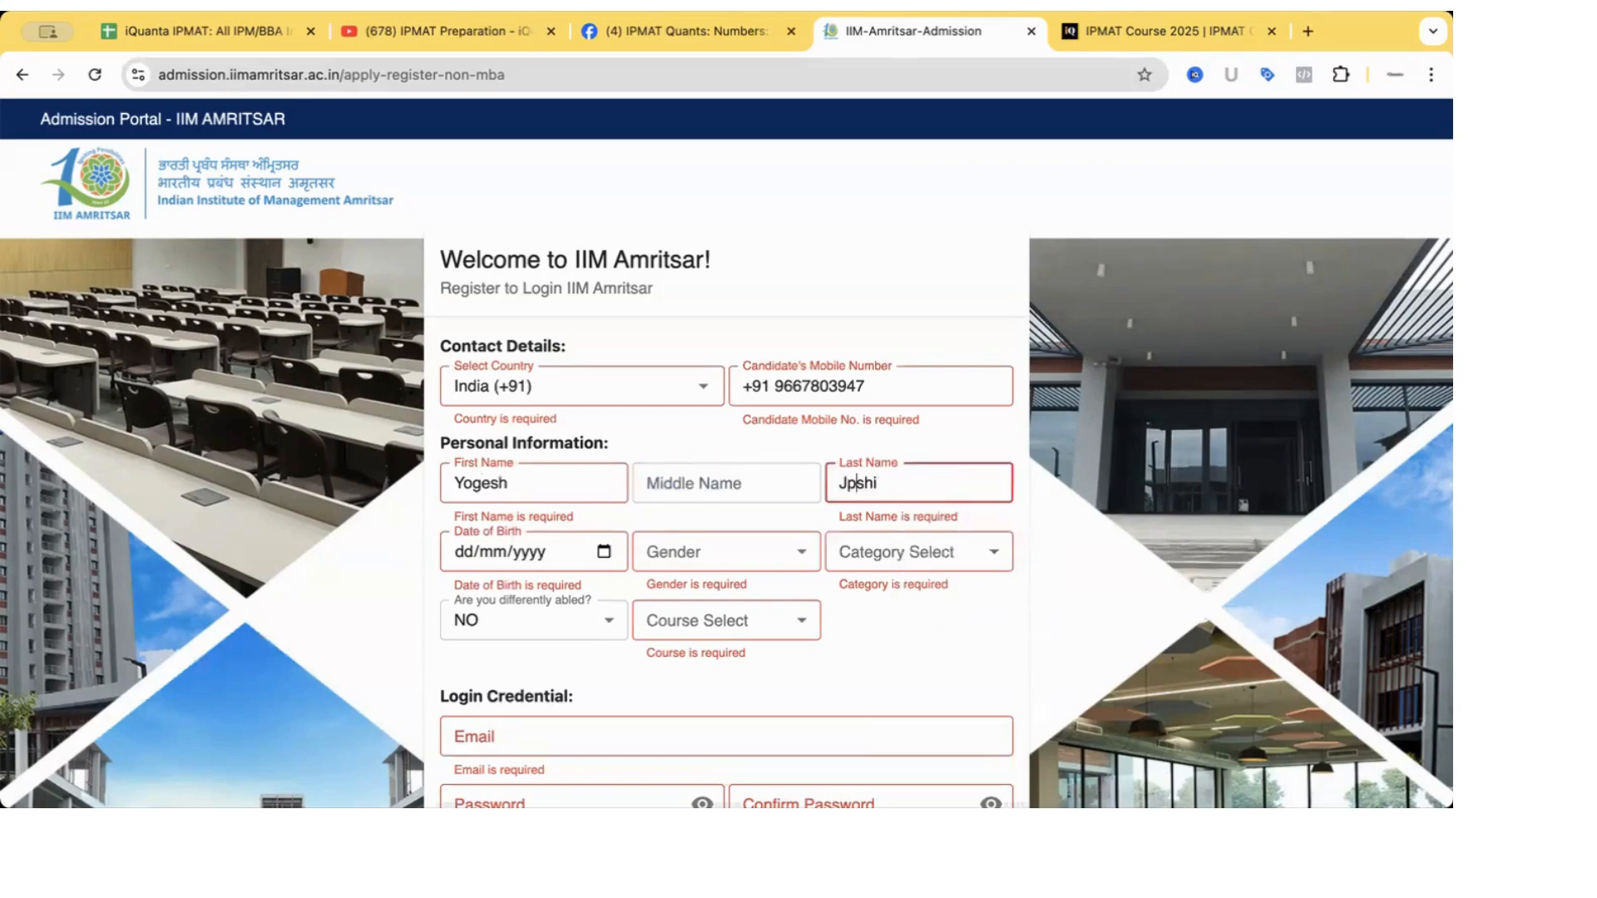
key(BackSpace)
text(o)
click(607, 556)
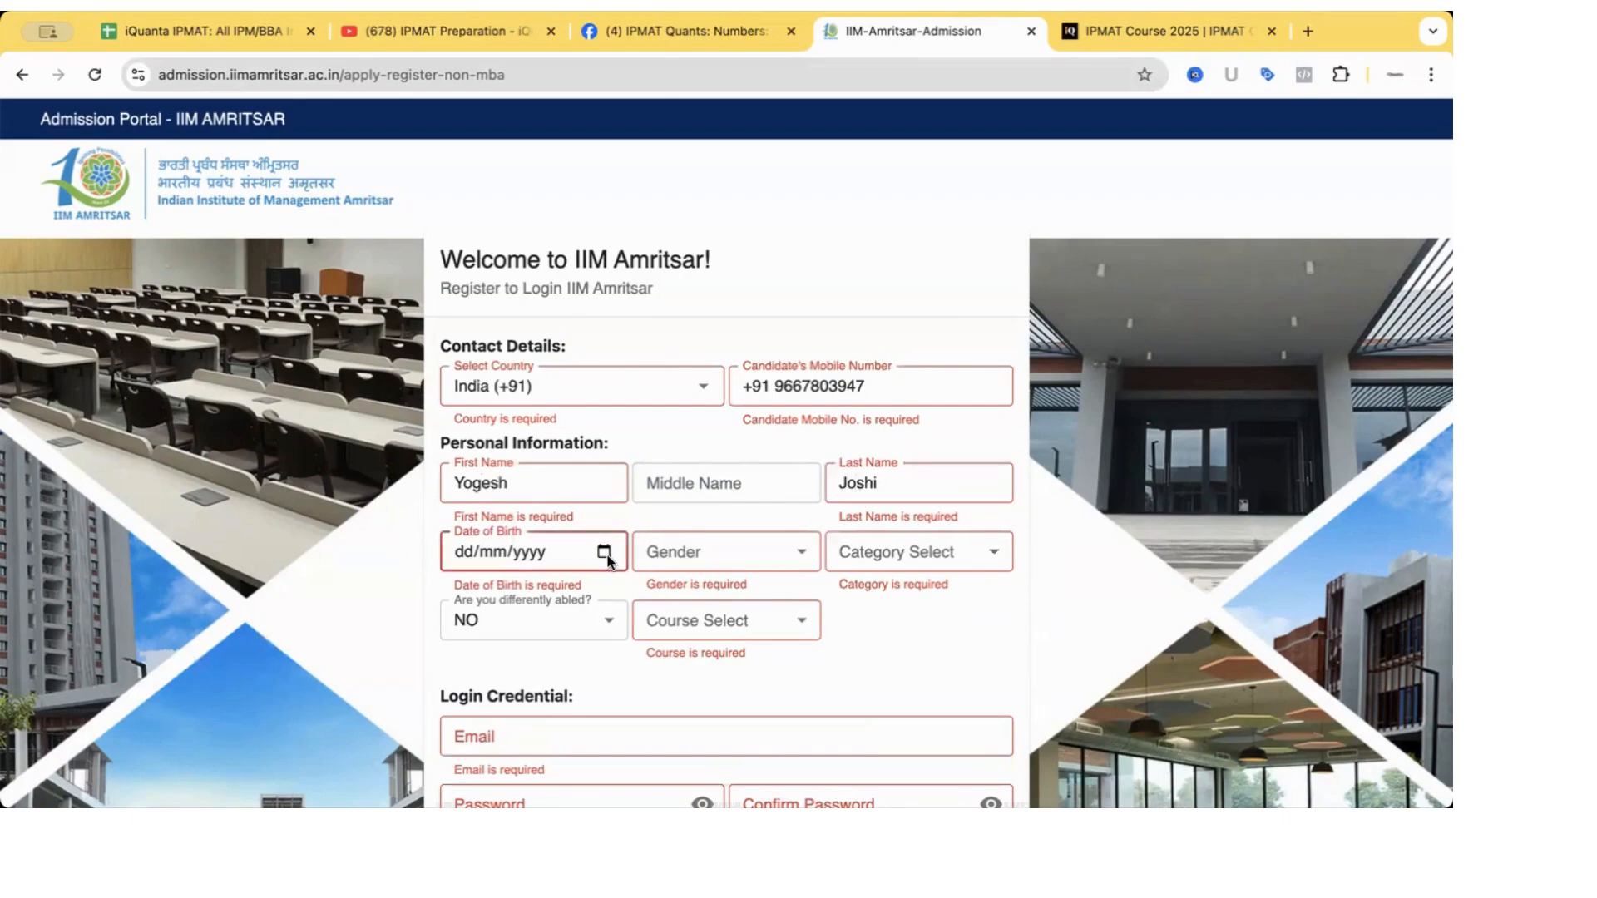
click(547, 272)
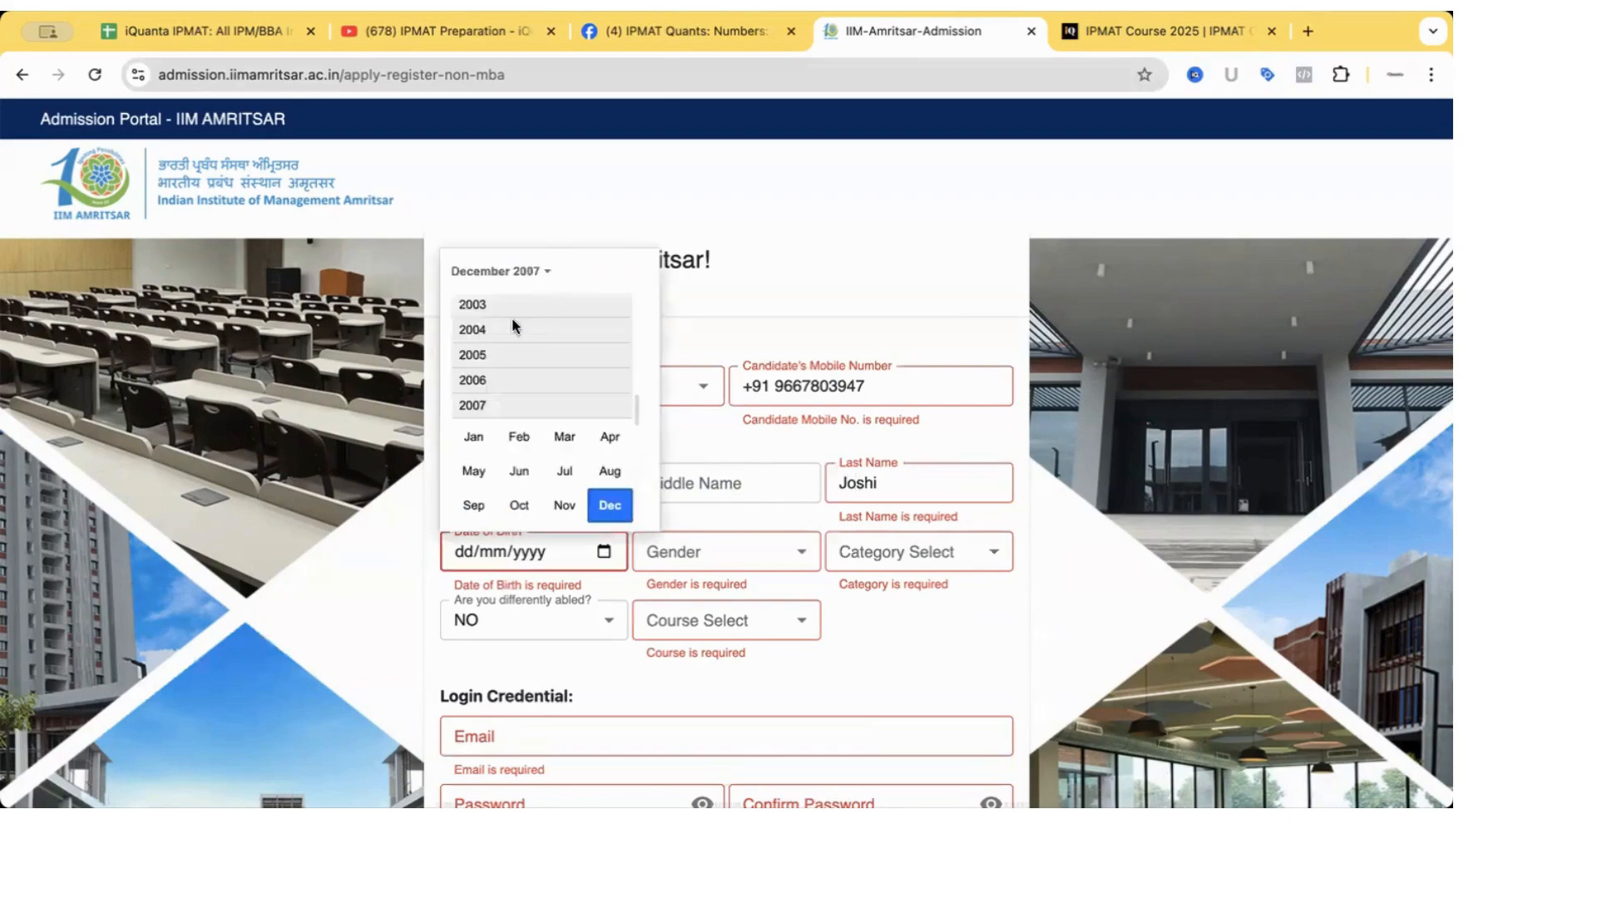
click(498, 377)
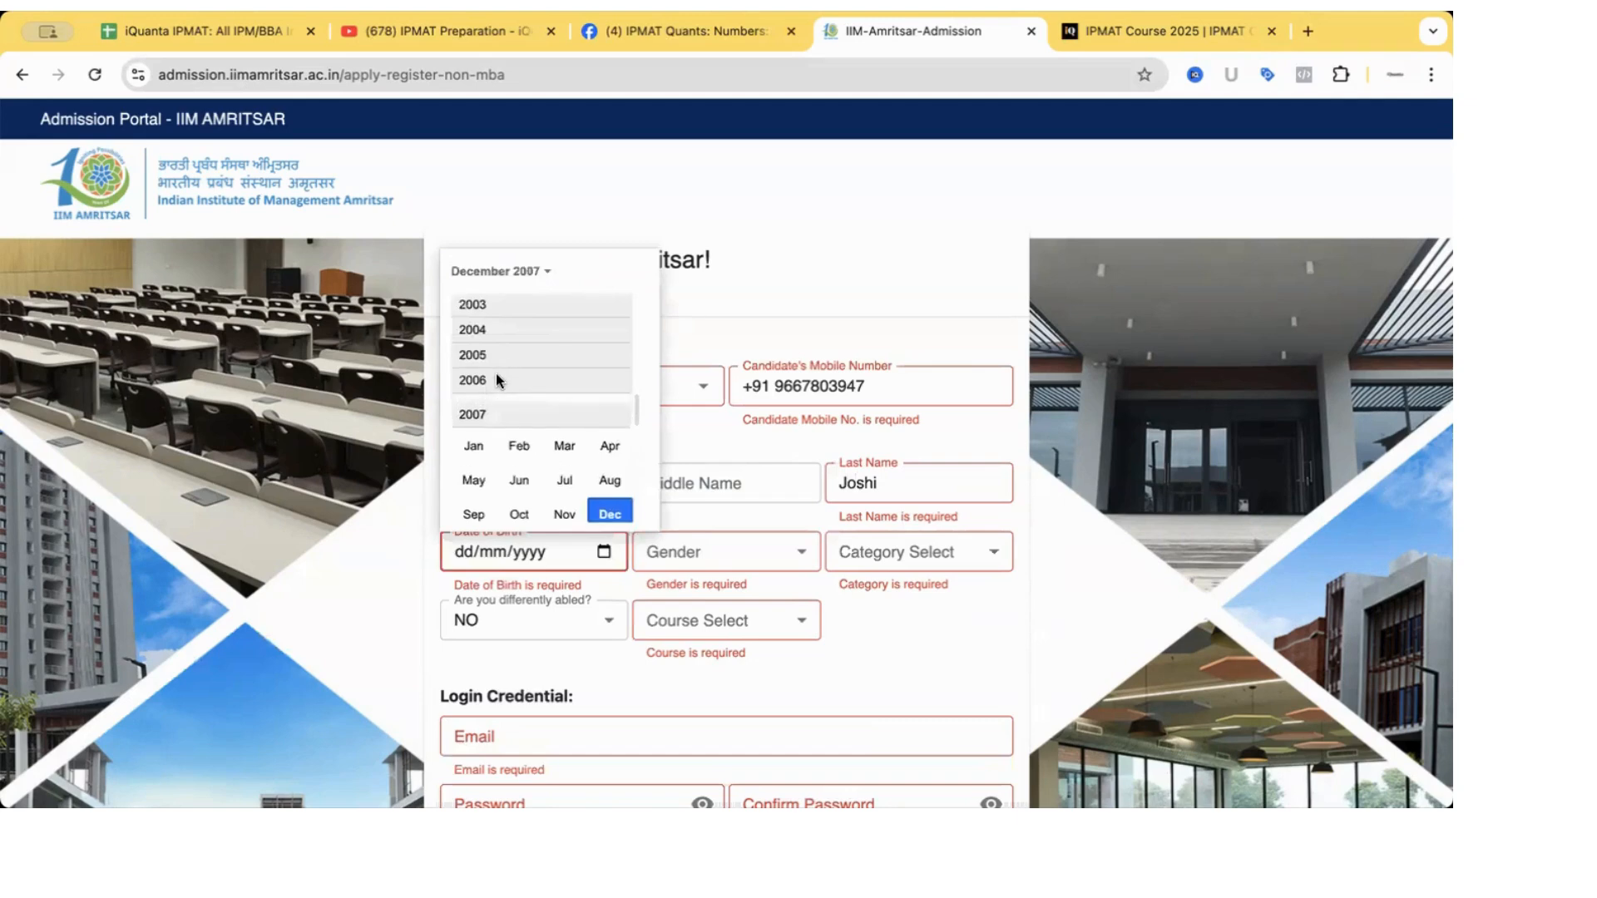
click(565, 488)
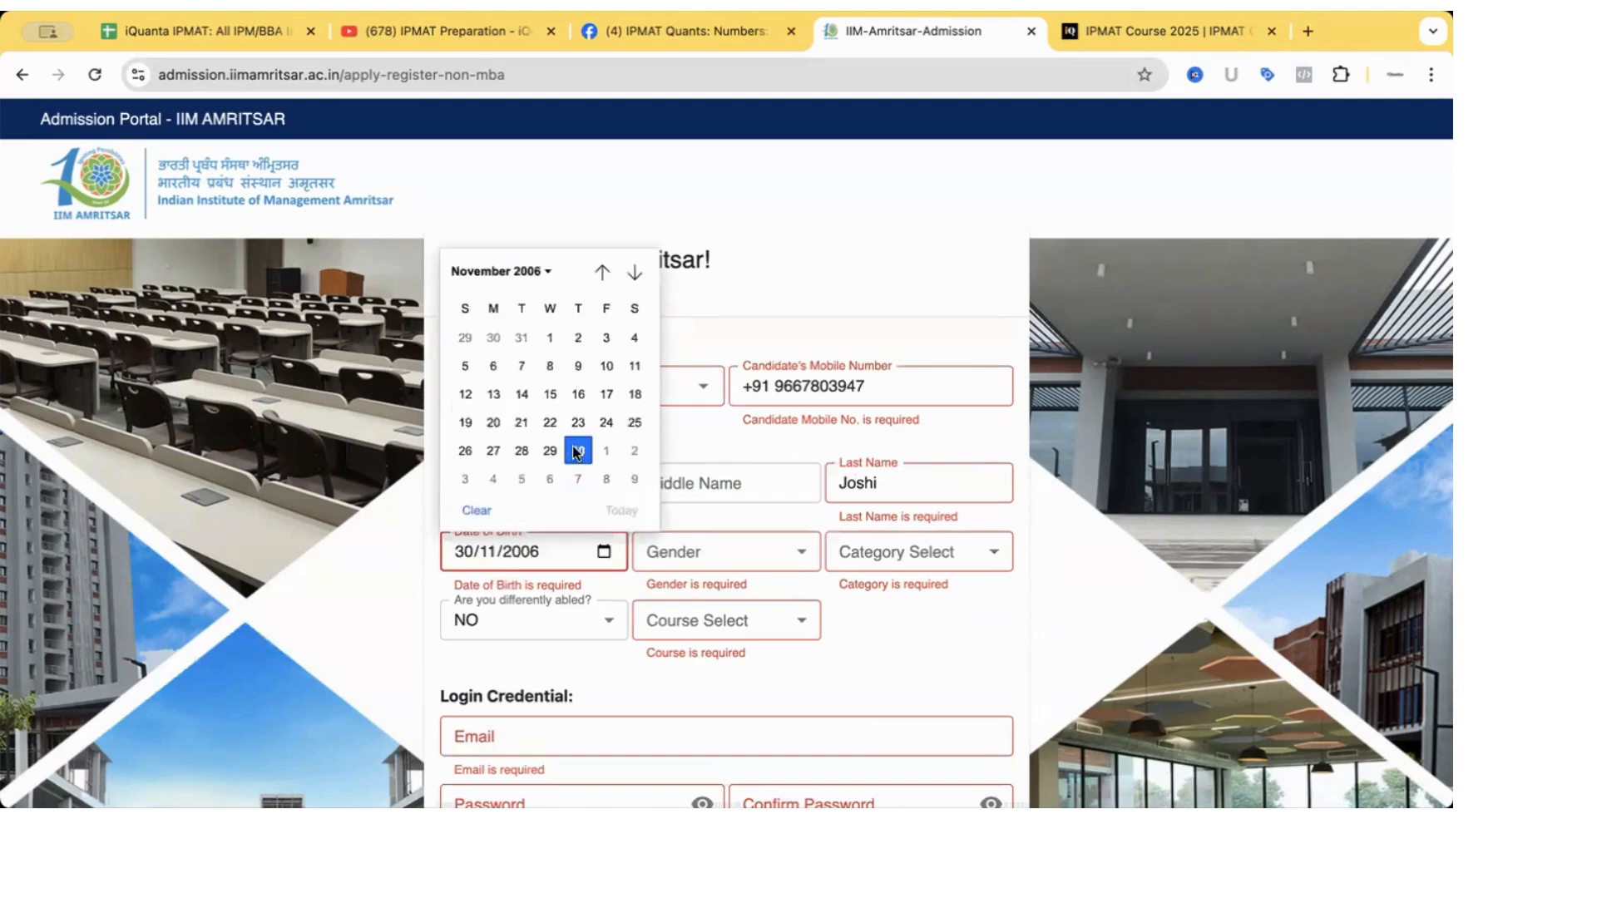
click(578, 450)
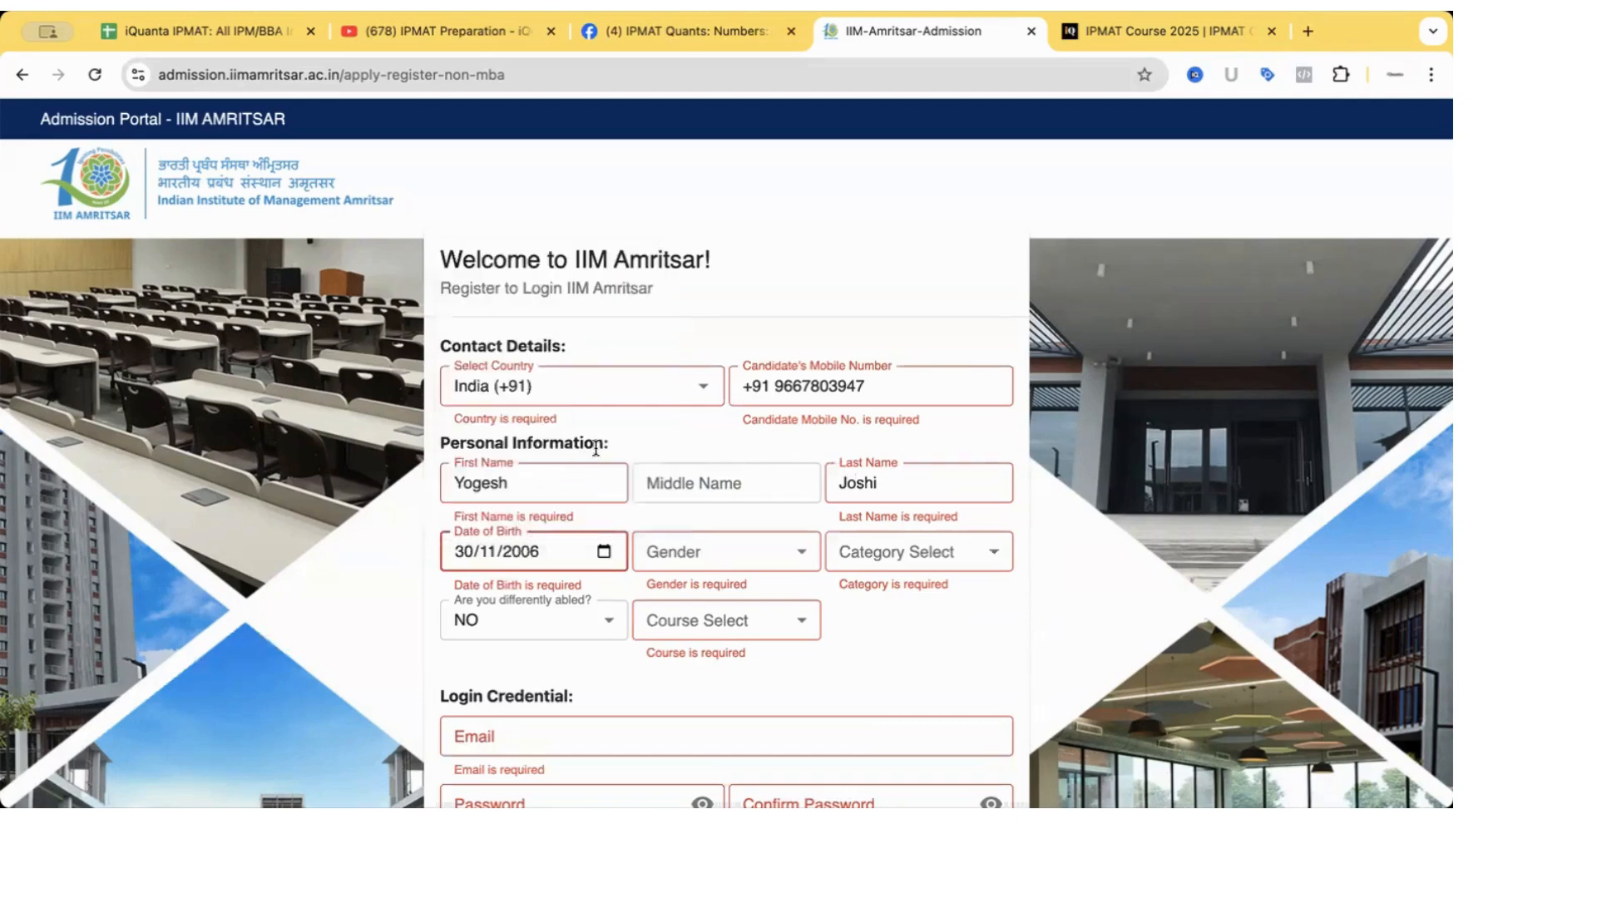
click(742, 555)
click(726, 606)
Choose GENERAL category, differently abled NO, and course INTEGRATED PROGRAM IN MANAGEMENT.
click(916, 541)
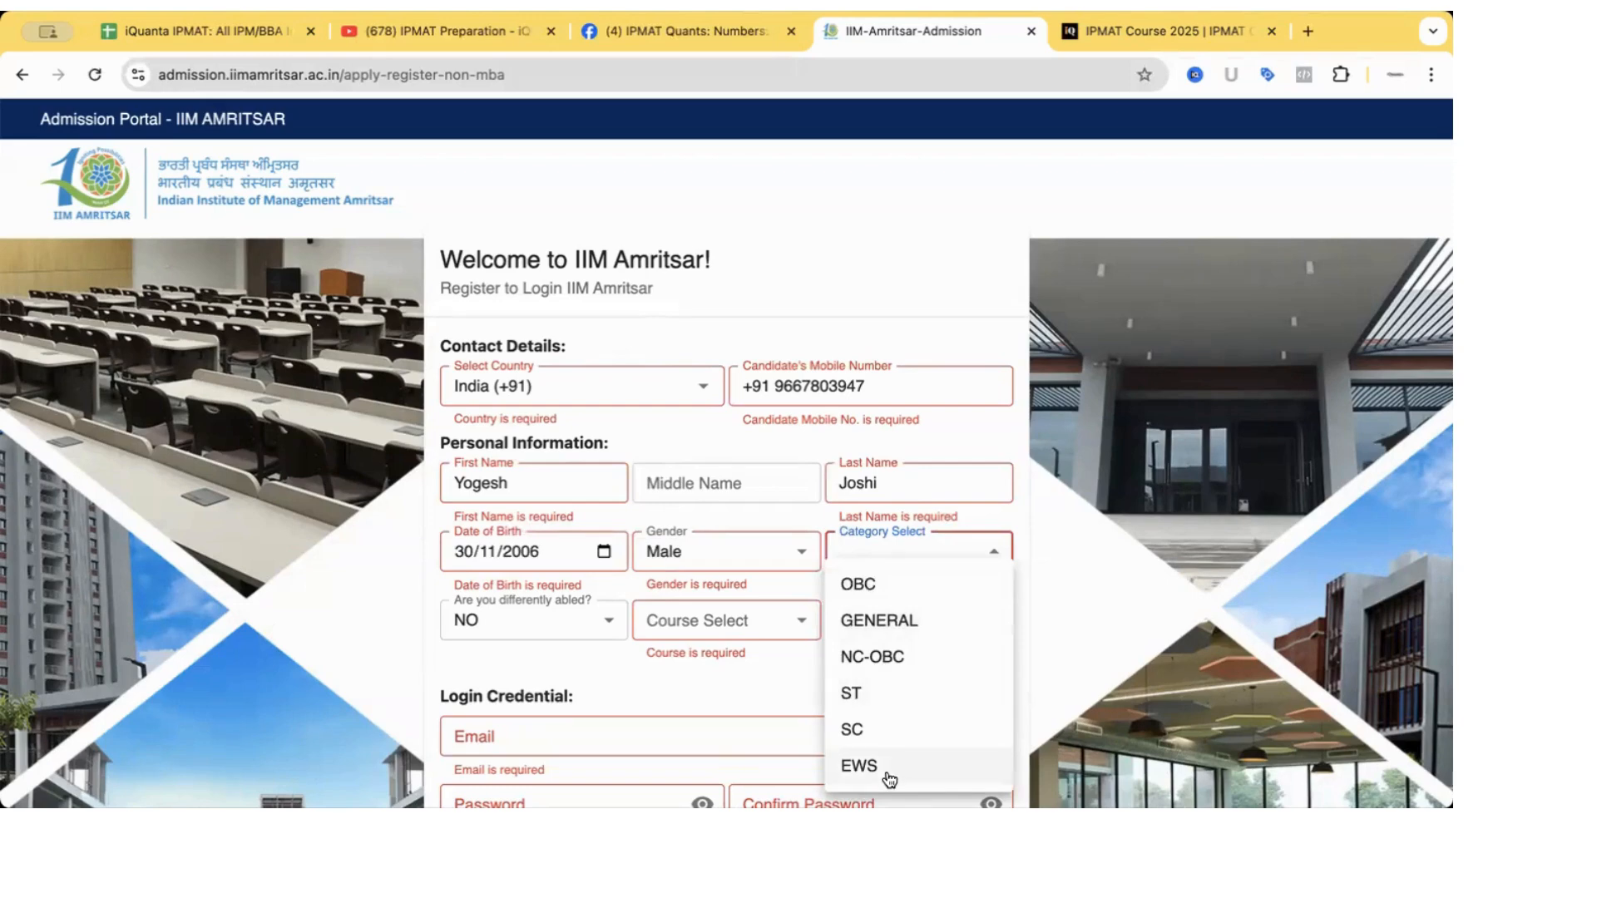
click(885, 634)
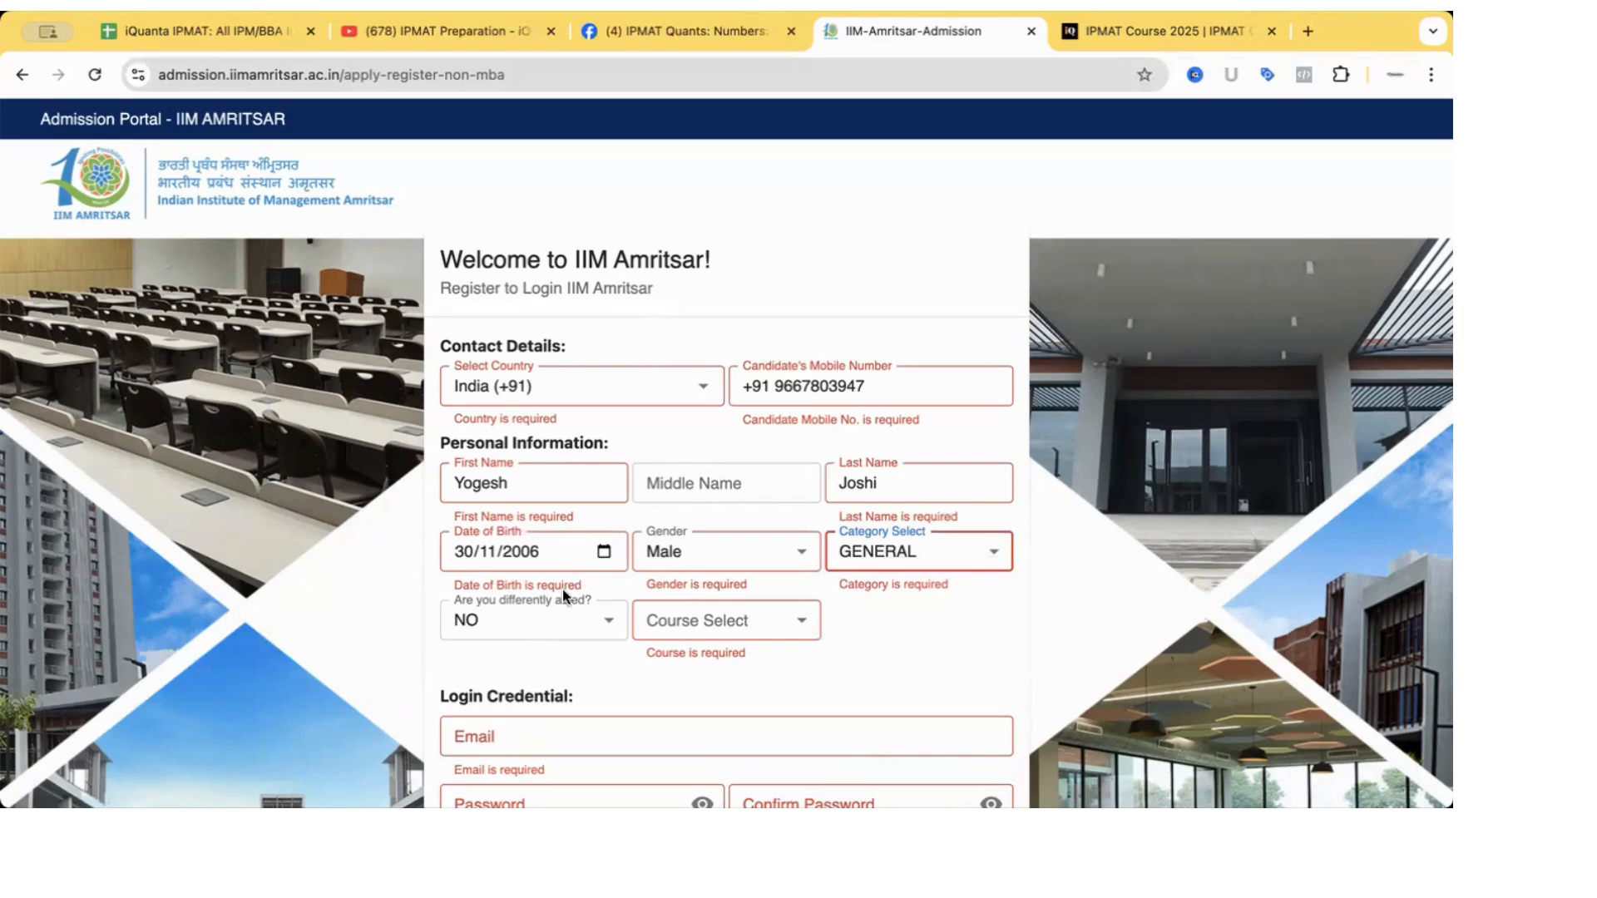
click(563, 622)
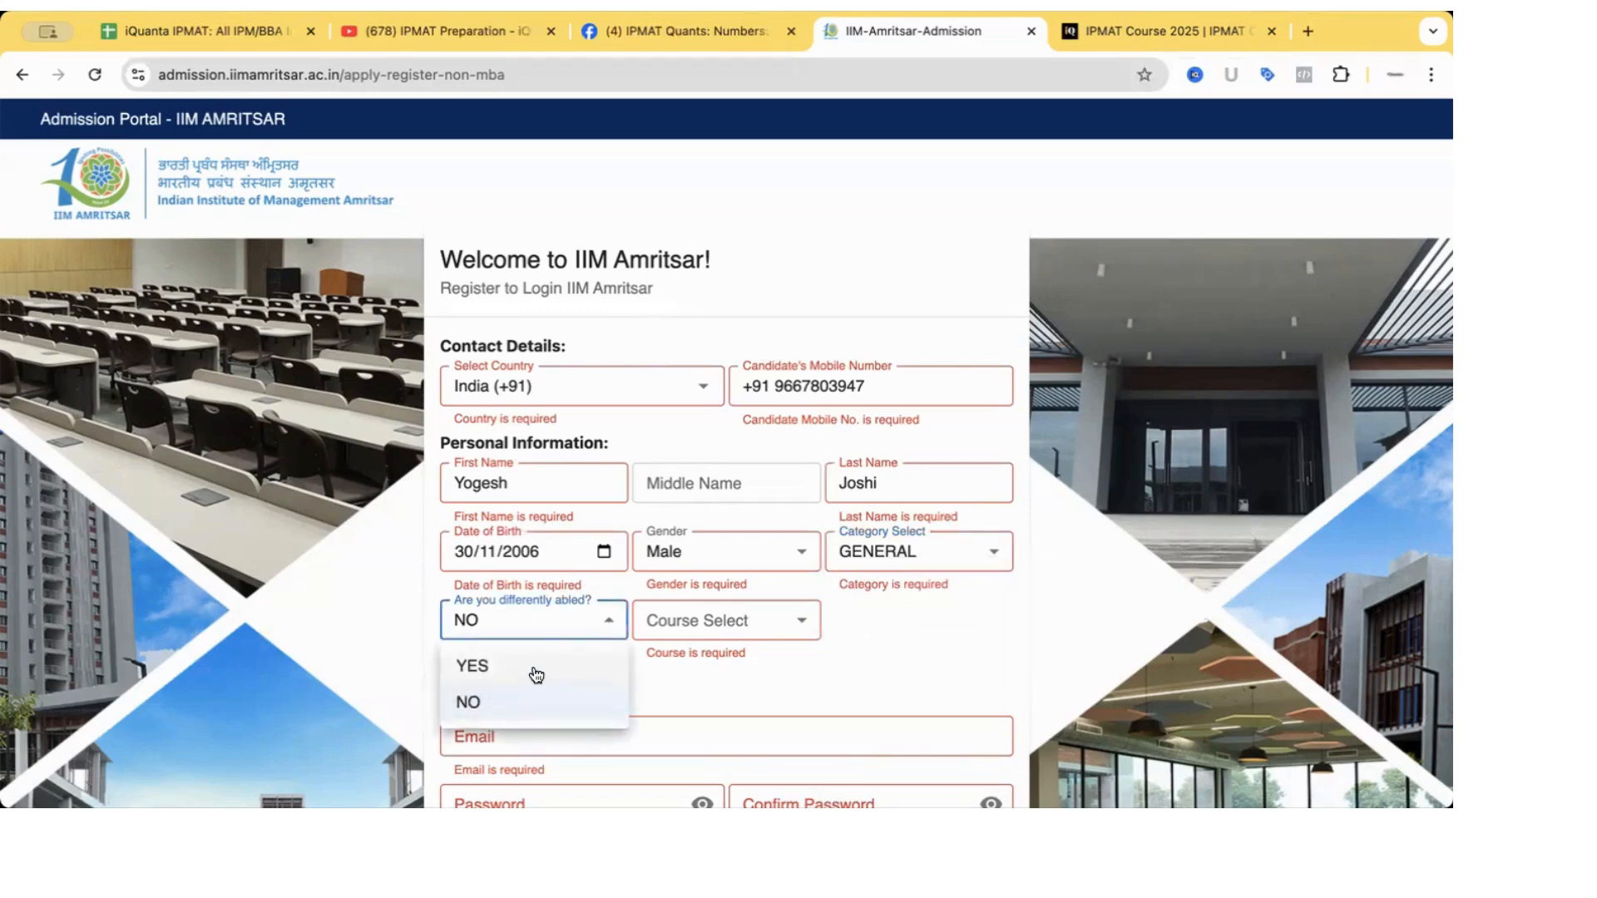
click(533, 701)
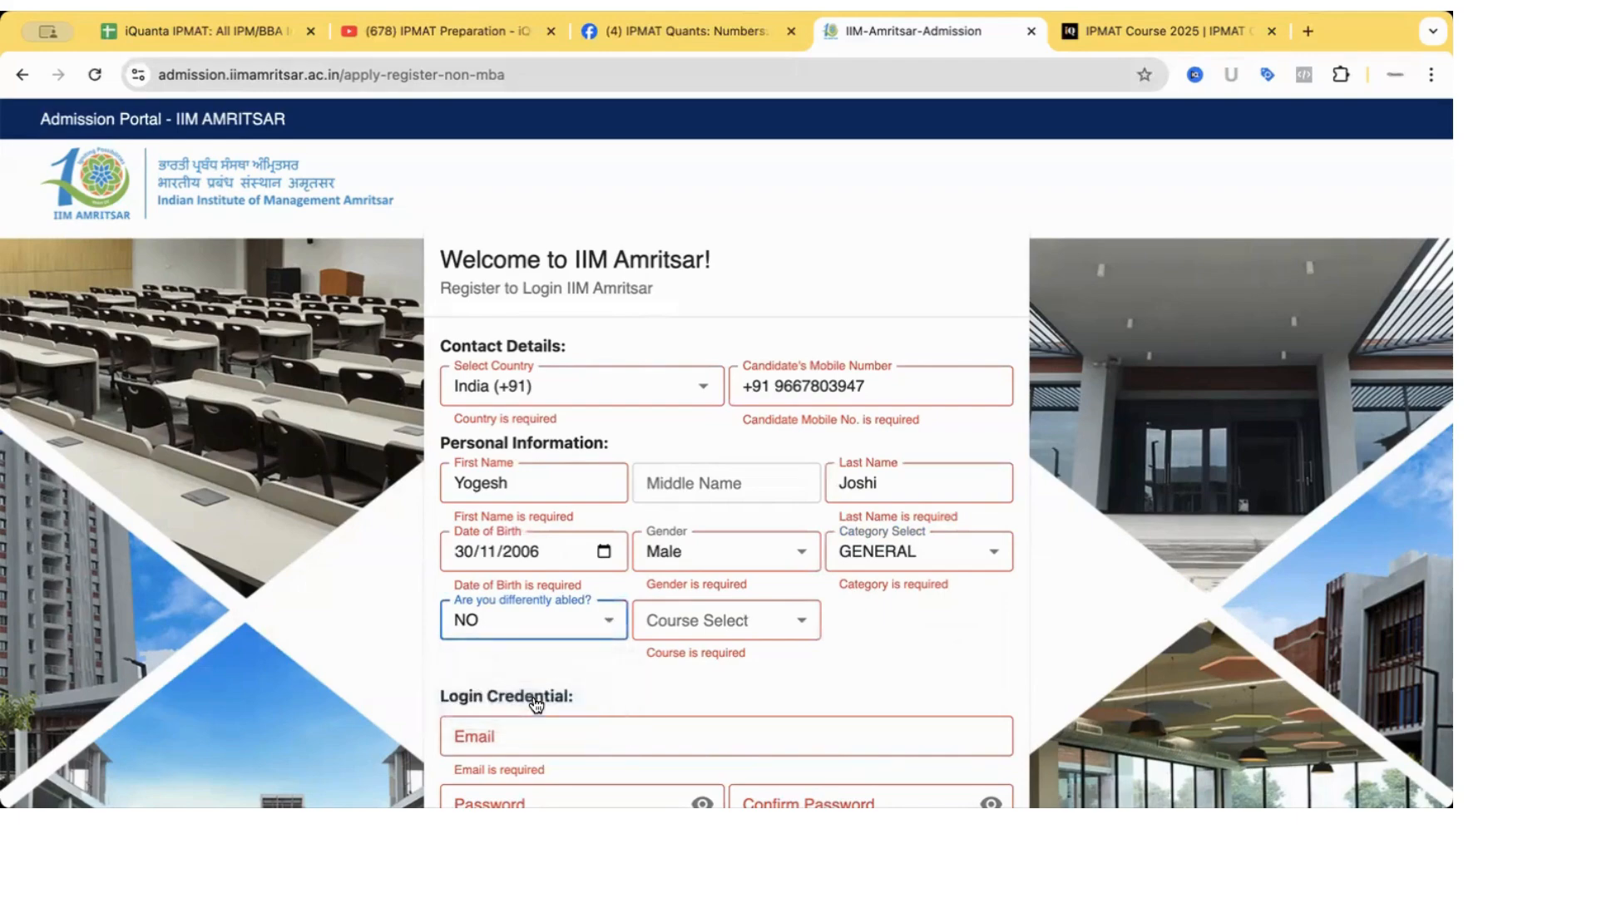
click(685, 622)
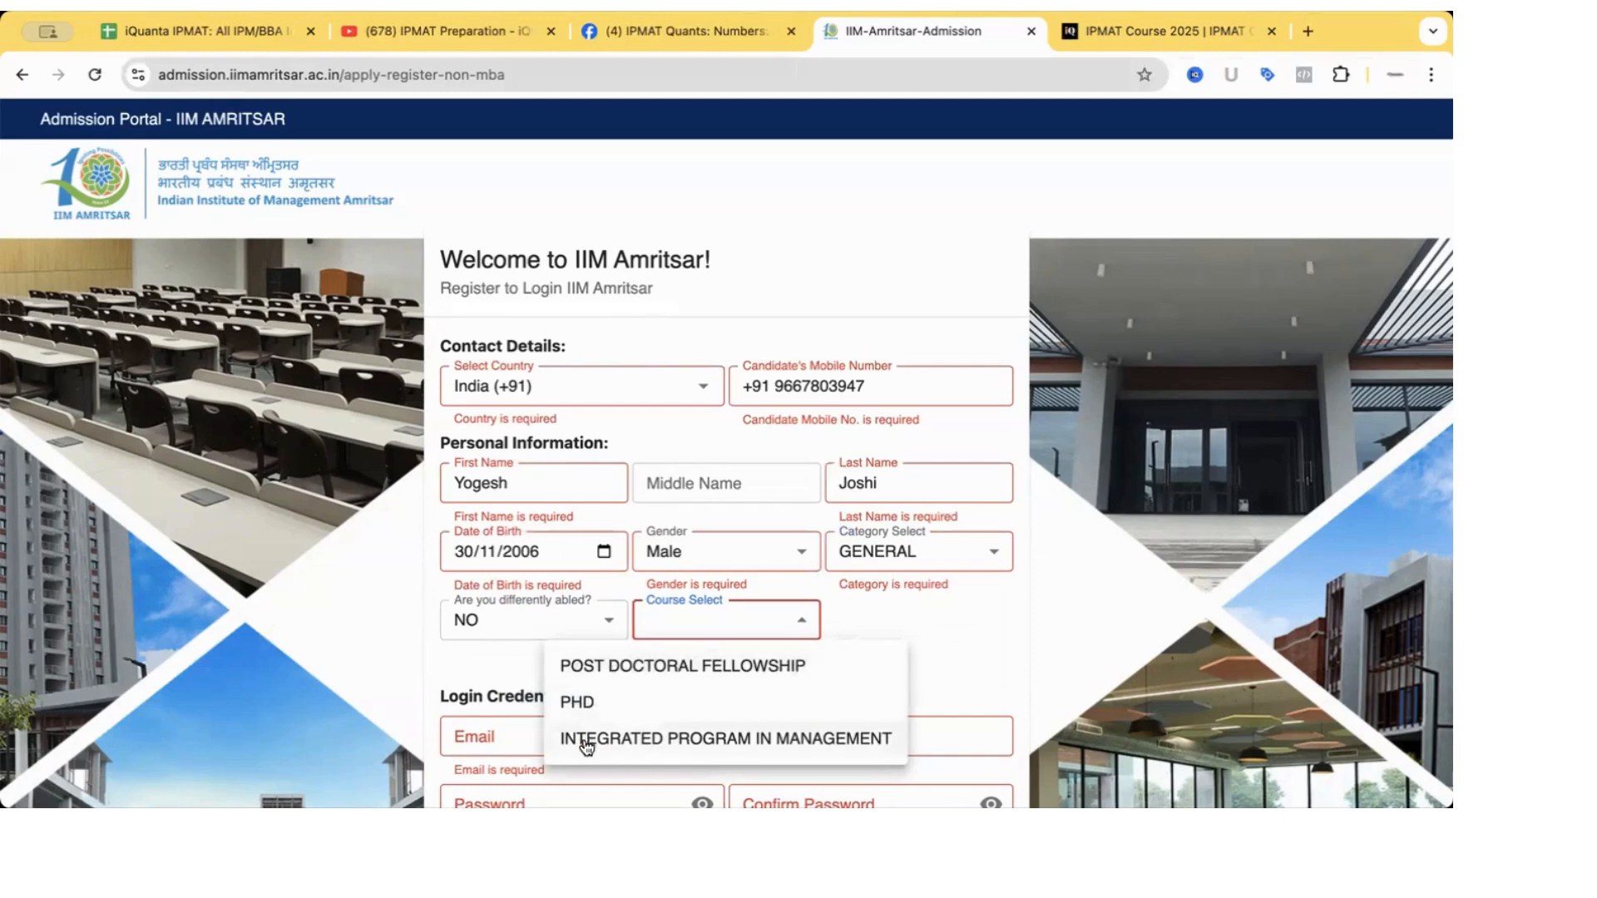
click(713, 746)
scroll(897, 653, down, 1)
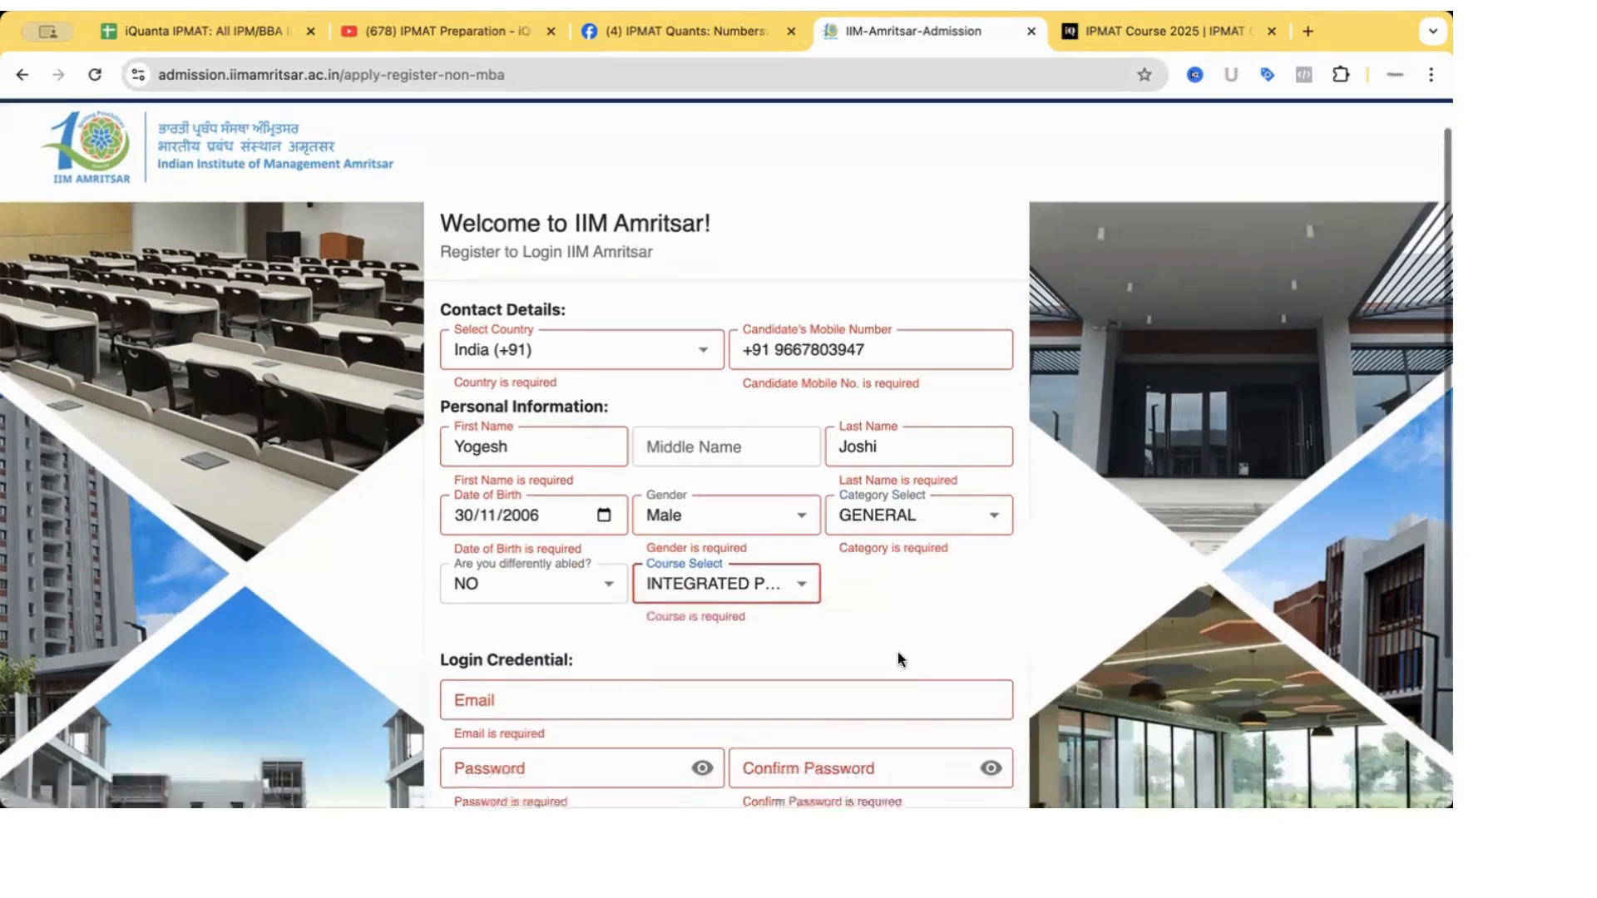
scroll(897, 651, down, 5)
Enter the applicant's email address, then fill in and confirm the account password.
click(665, 534)
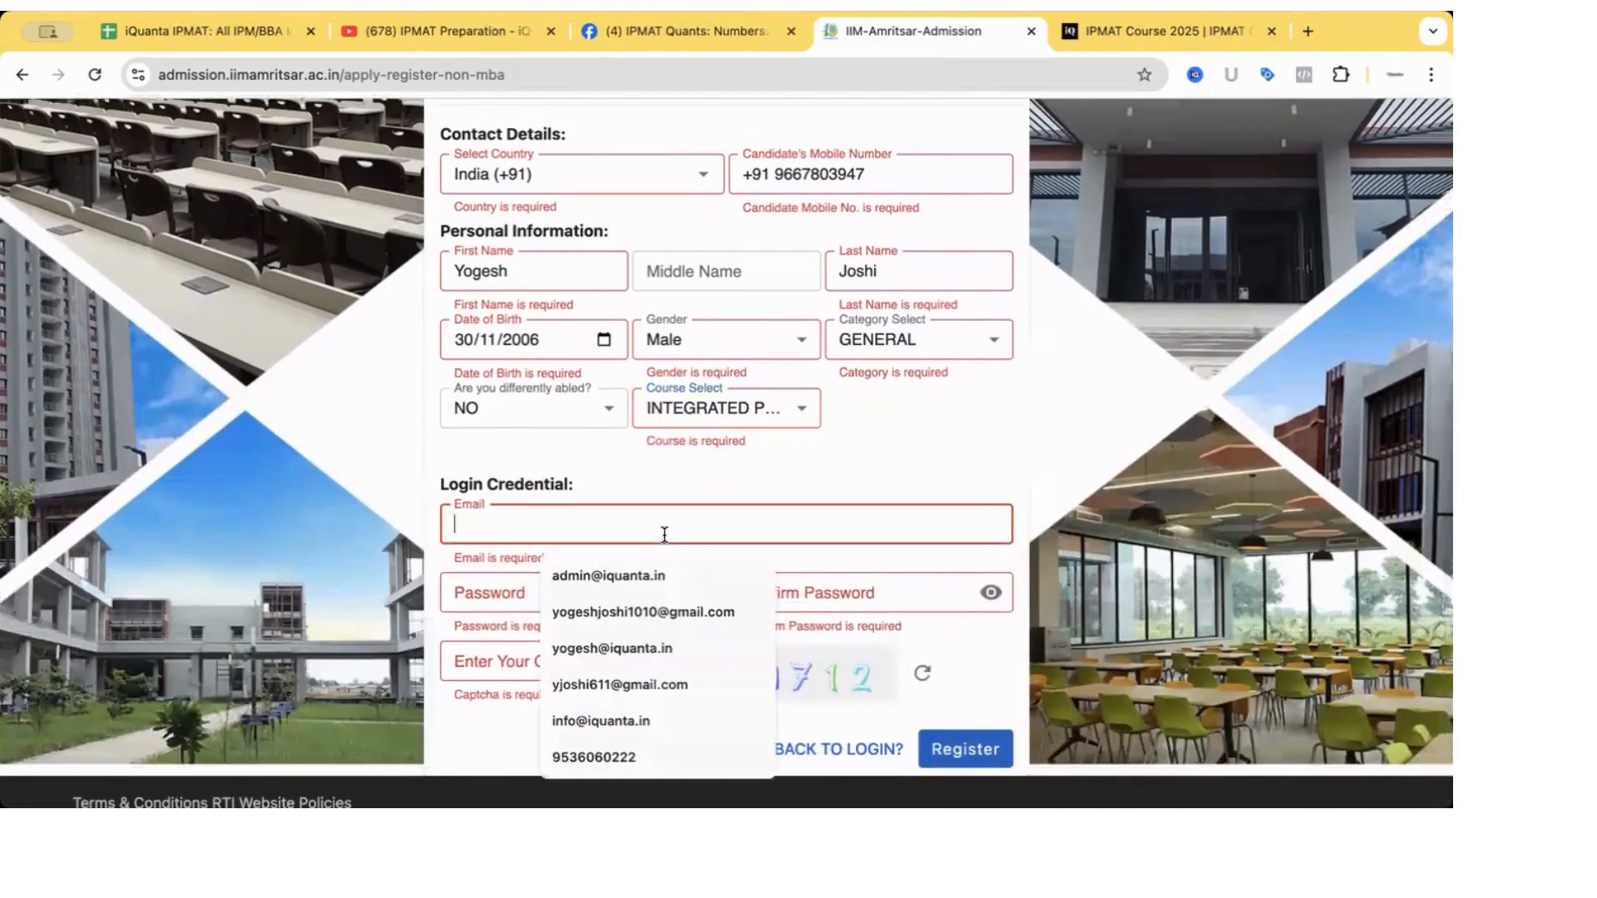
click(730, 479)
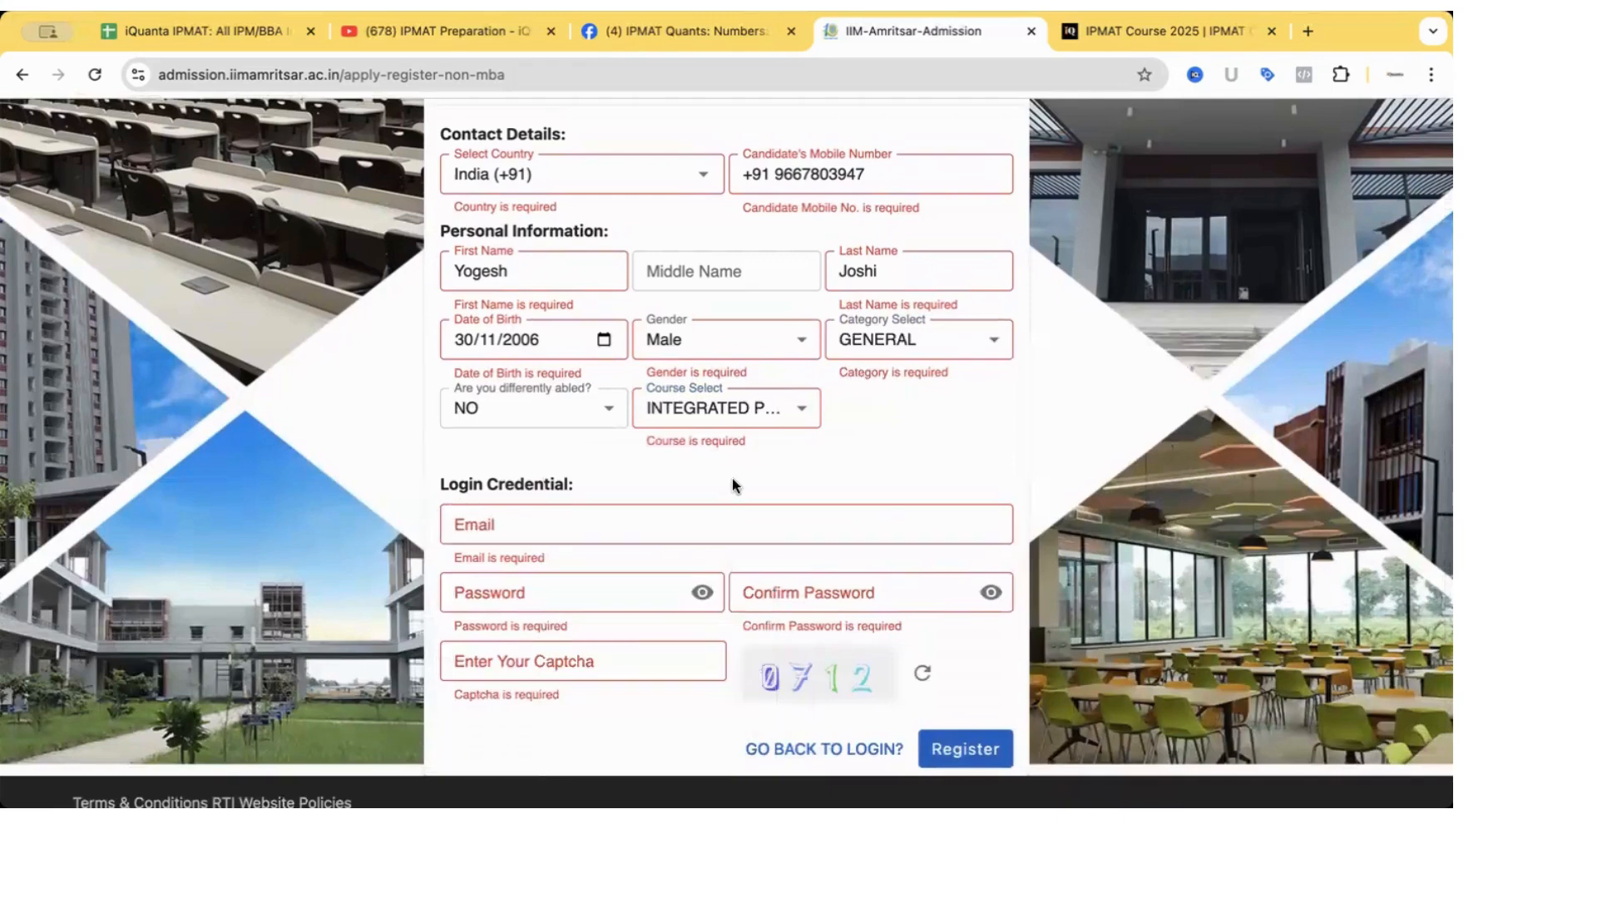
click(646, 526)
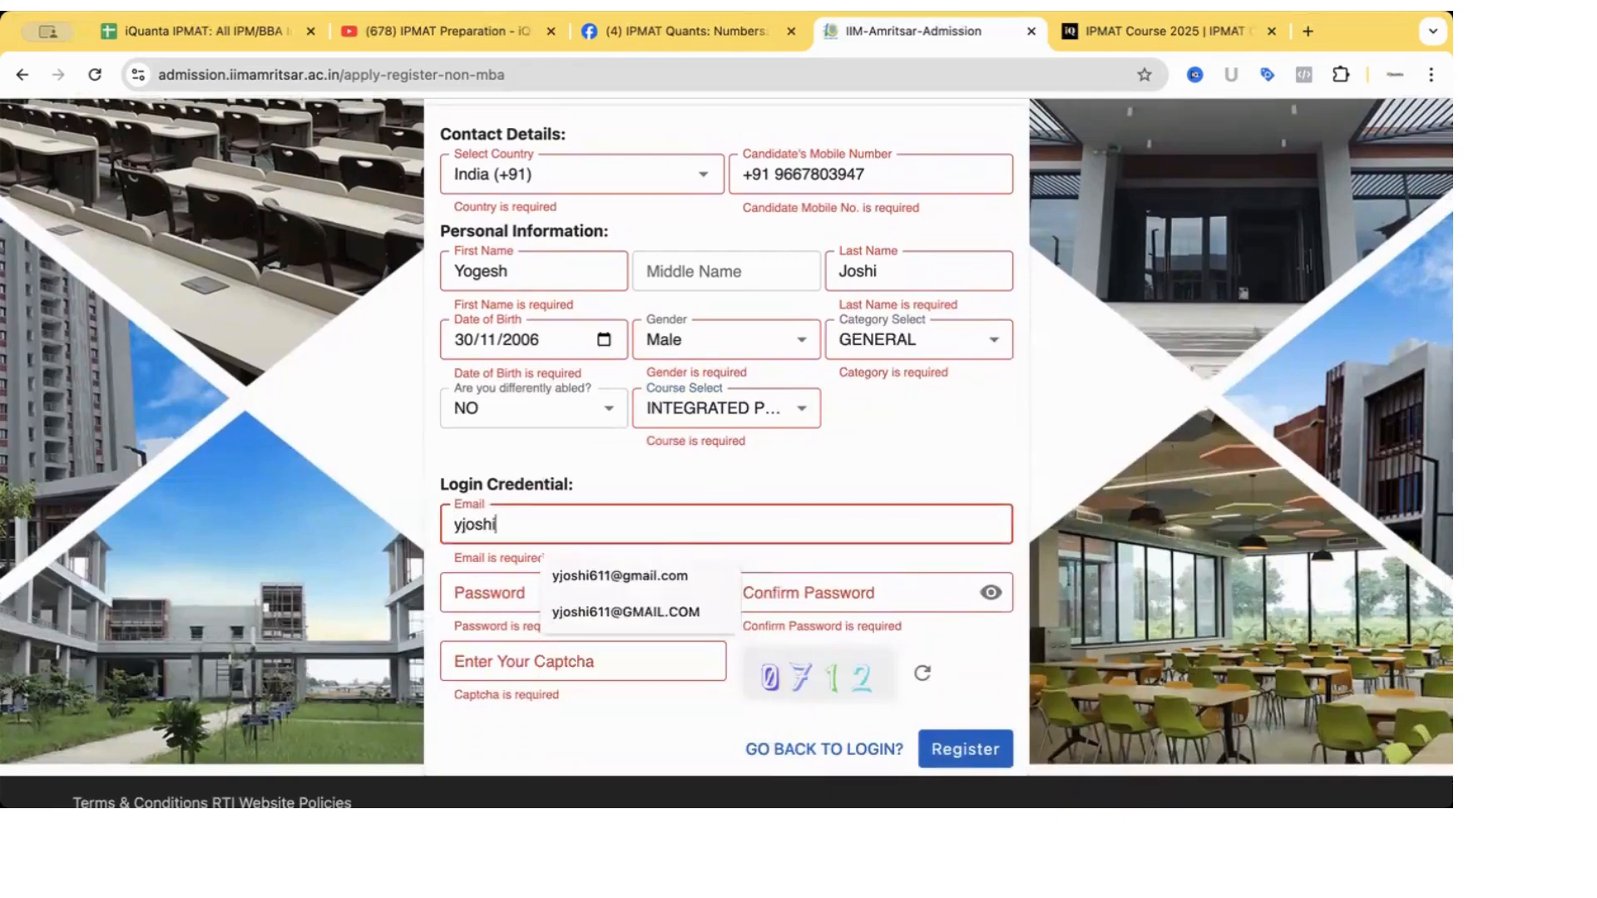
click(516, 584)
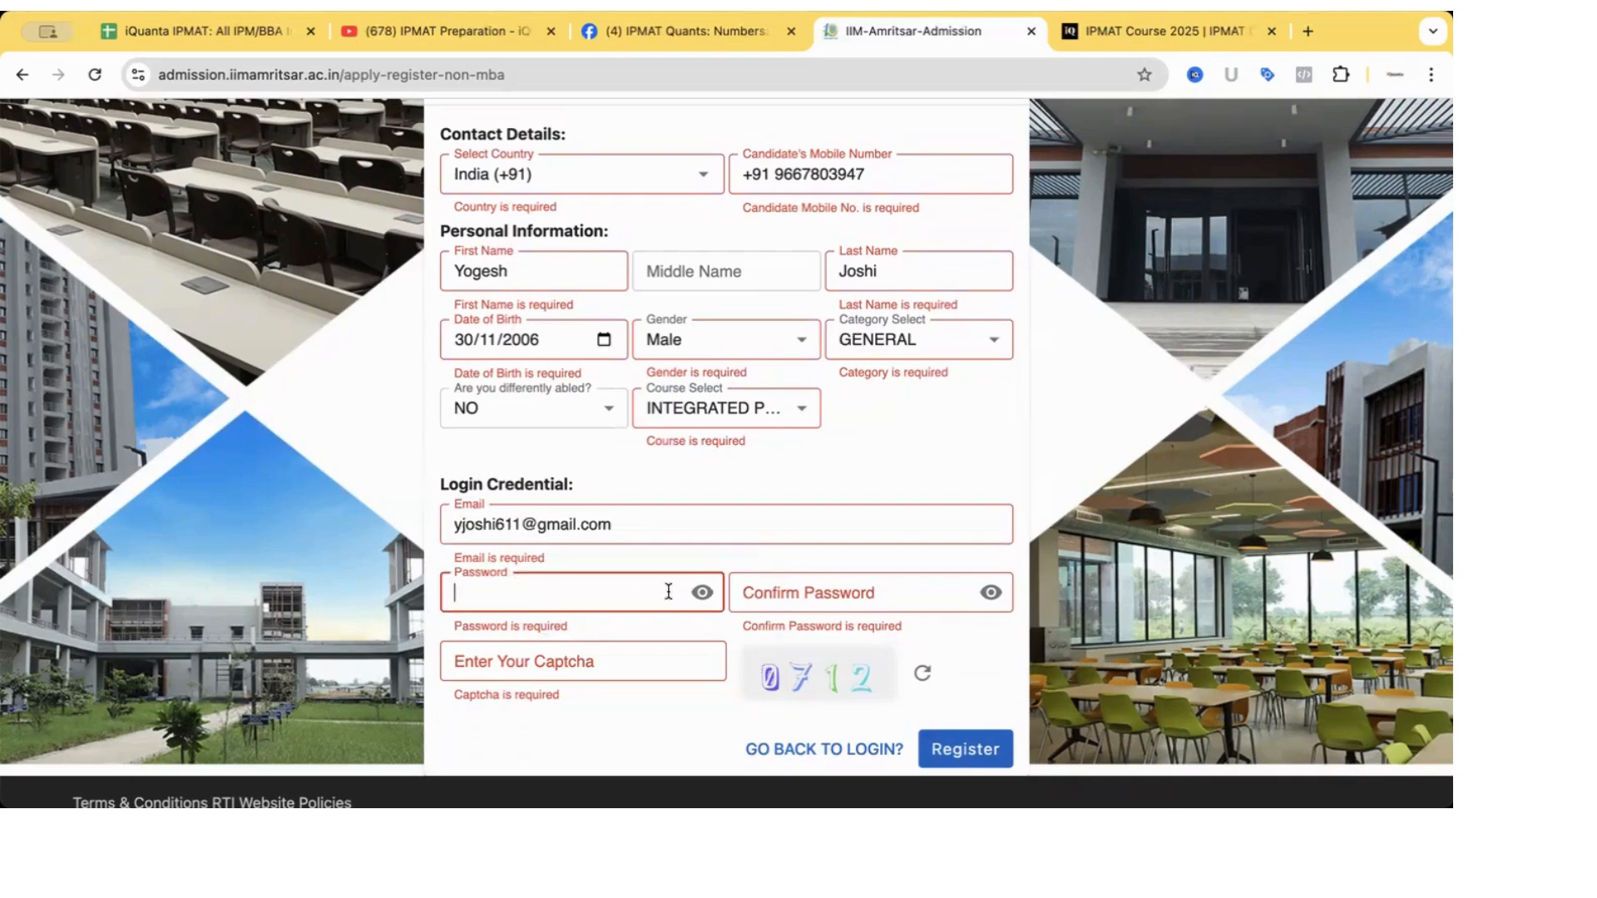
key(super+v)
click(835, 599)
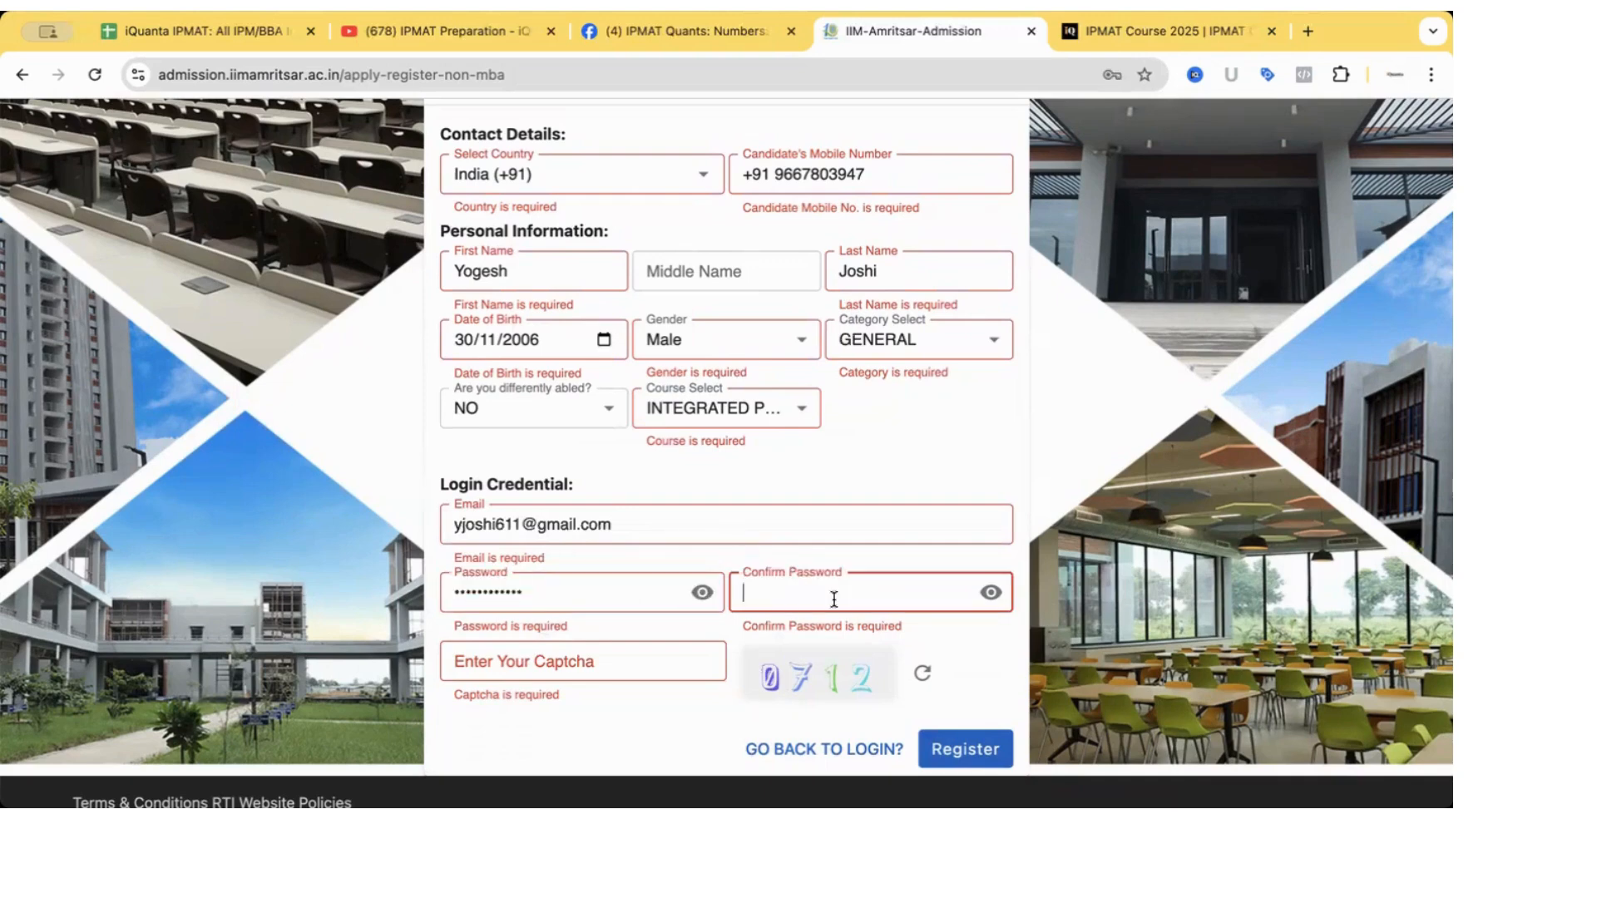
text(••••••••••••)
Enter the captcha code and submit the registration.
click(648, 652)
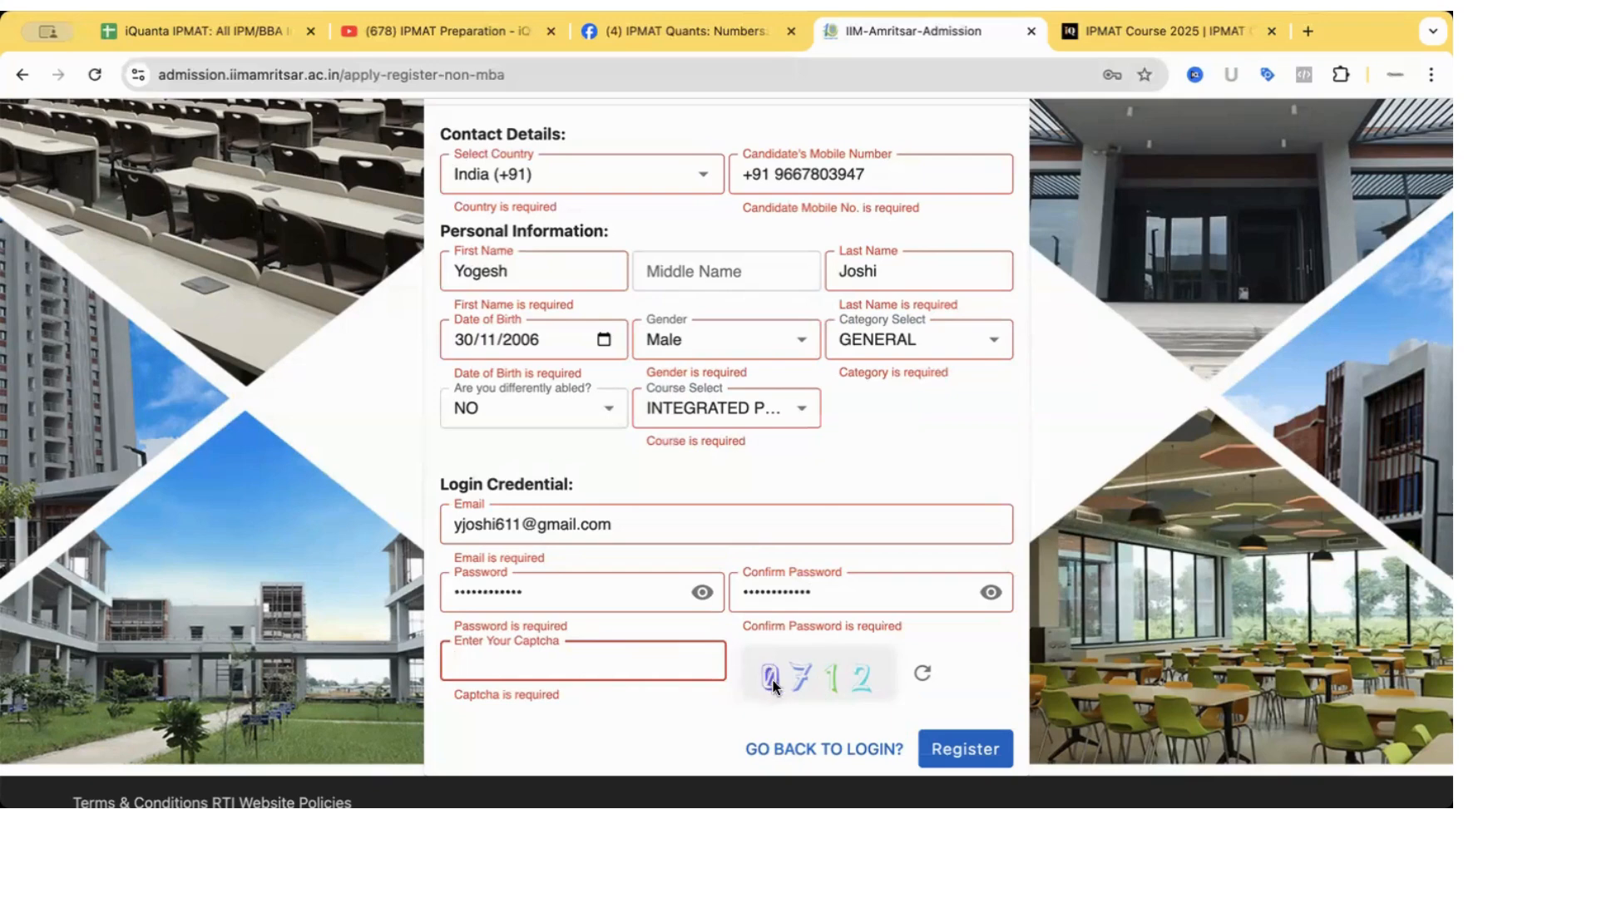
text(0712)
scroll(676, 338, up, 3)
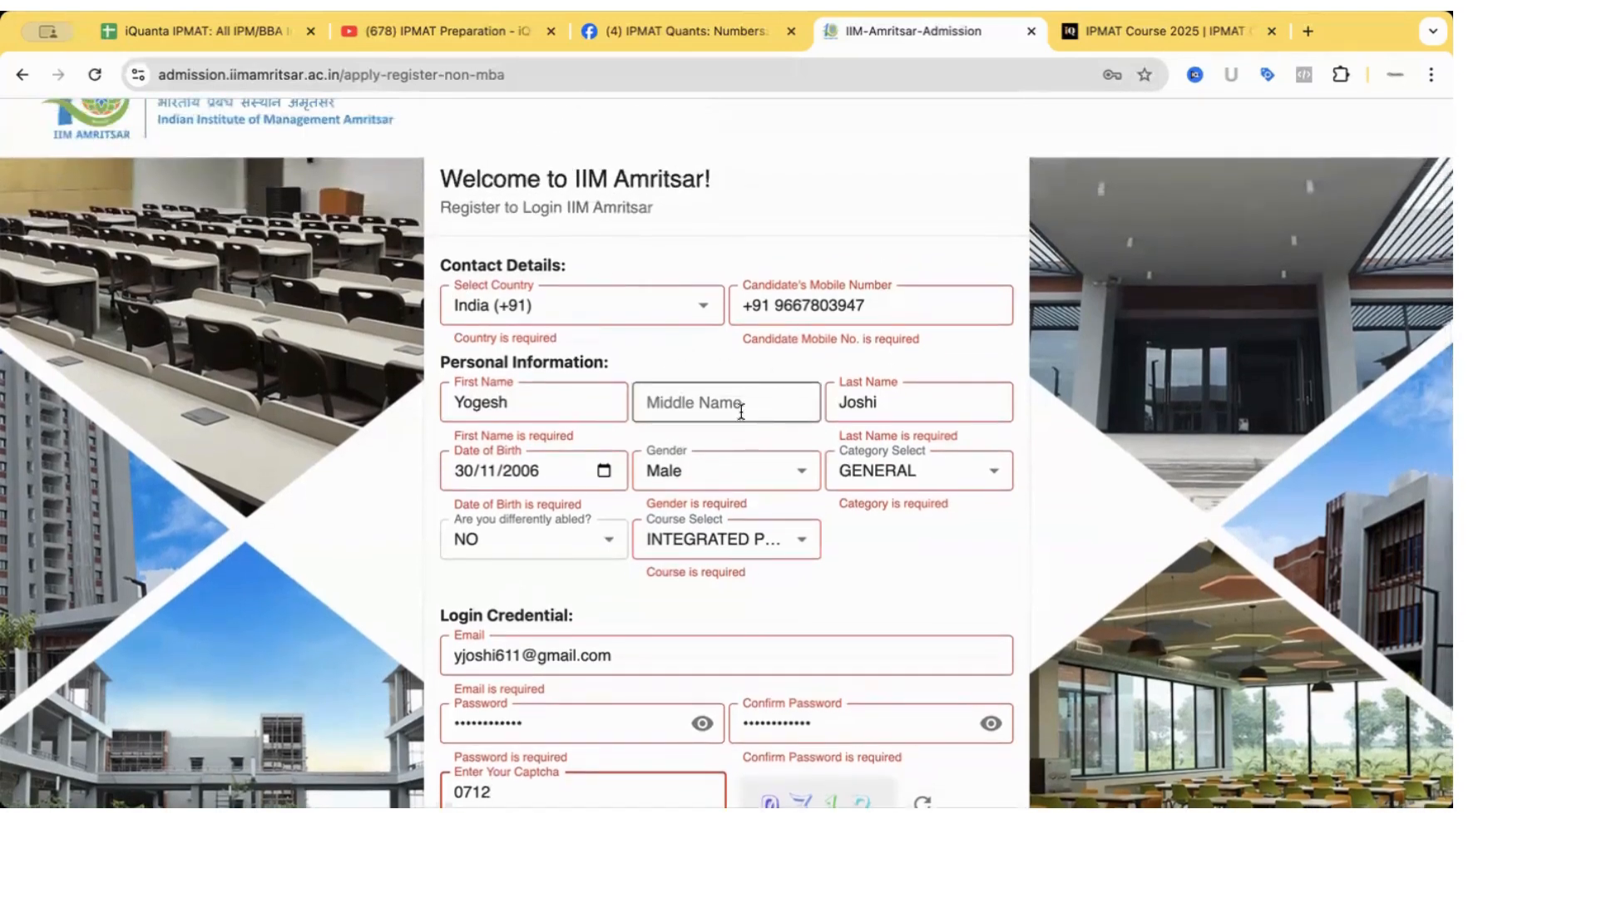
scroll(915, 645, down, 2)
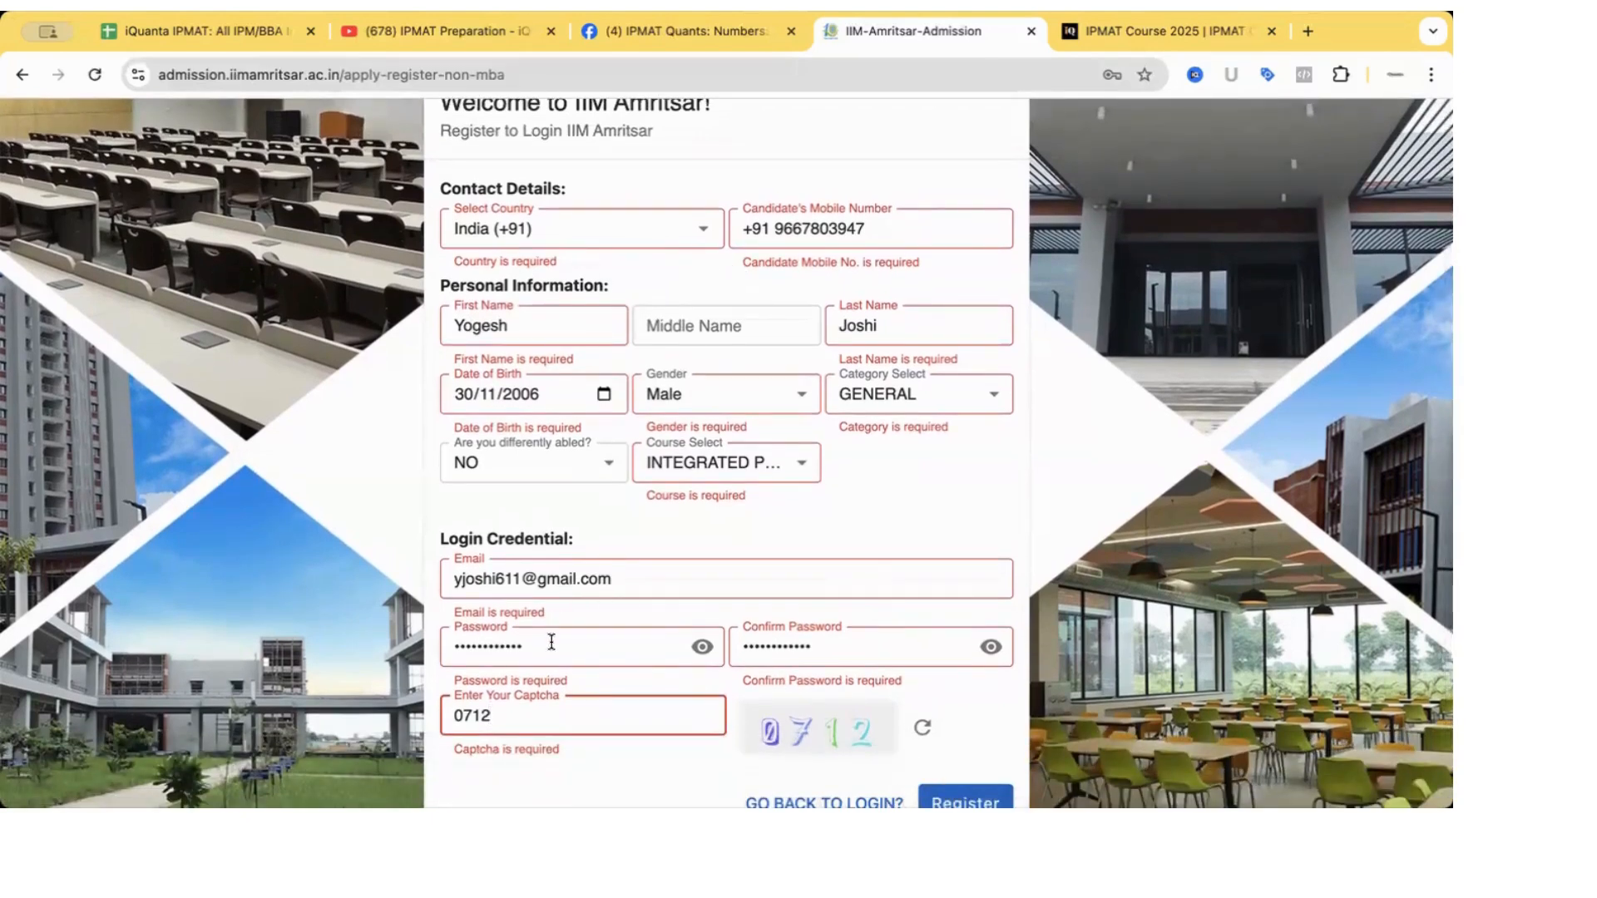
scroll(909, 667, down, 1)
click(955, 777)
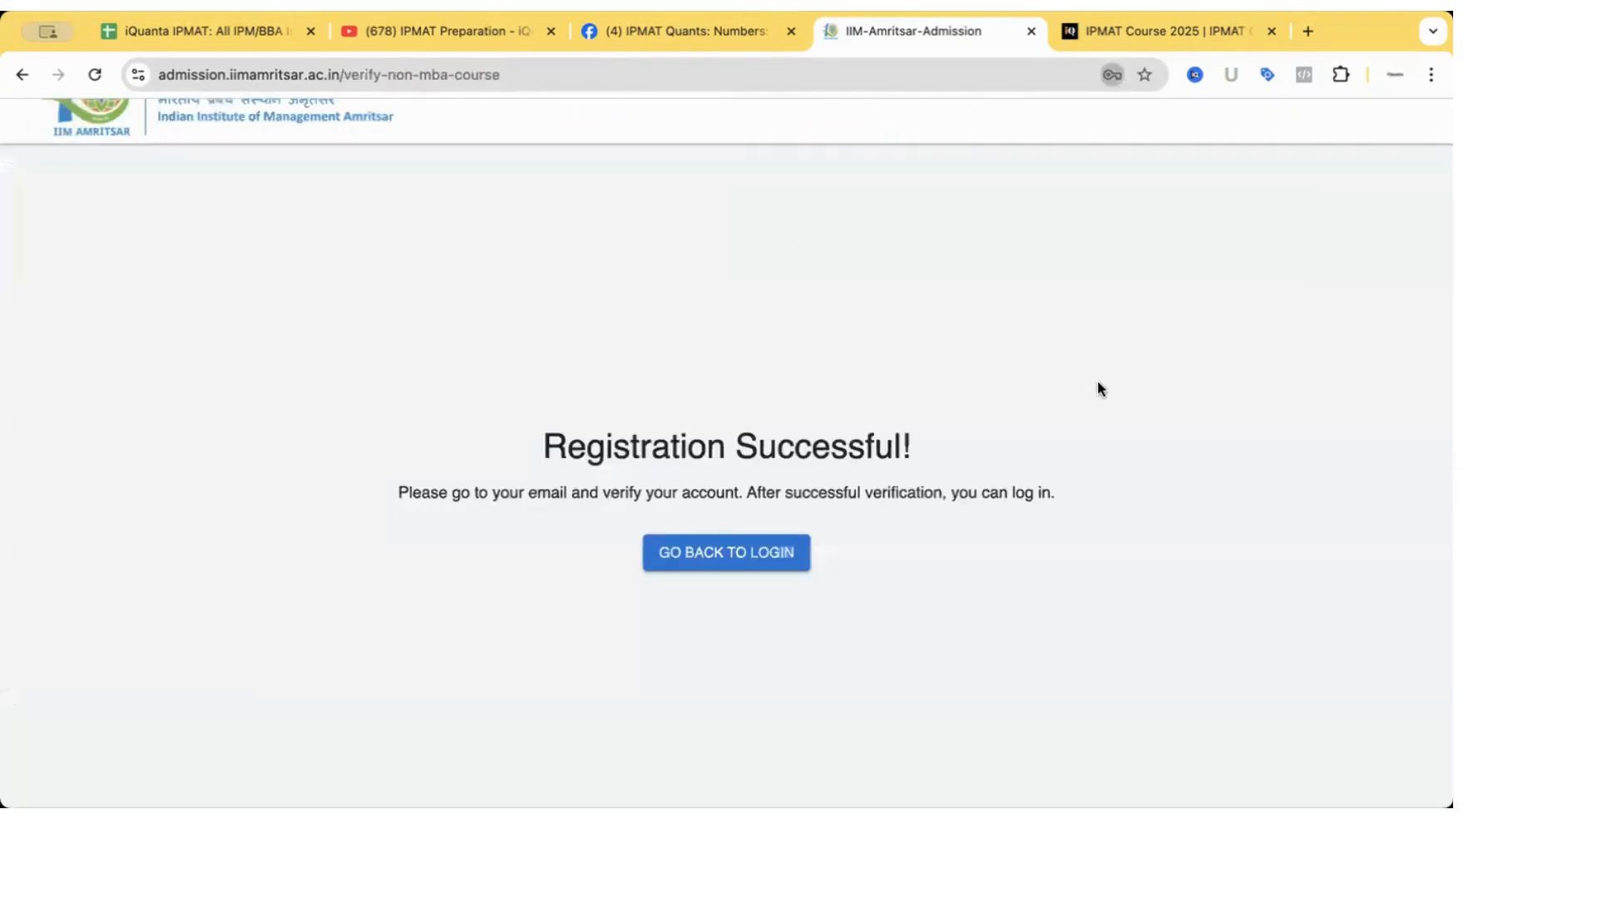
Go back to sign-in and try logging in with an edited password, which is rejected.
click(682, 553)
click(645, 446)
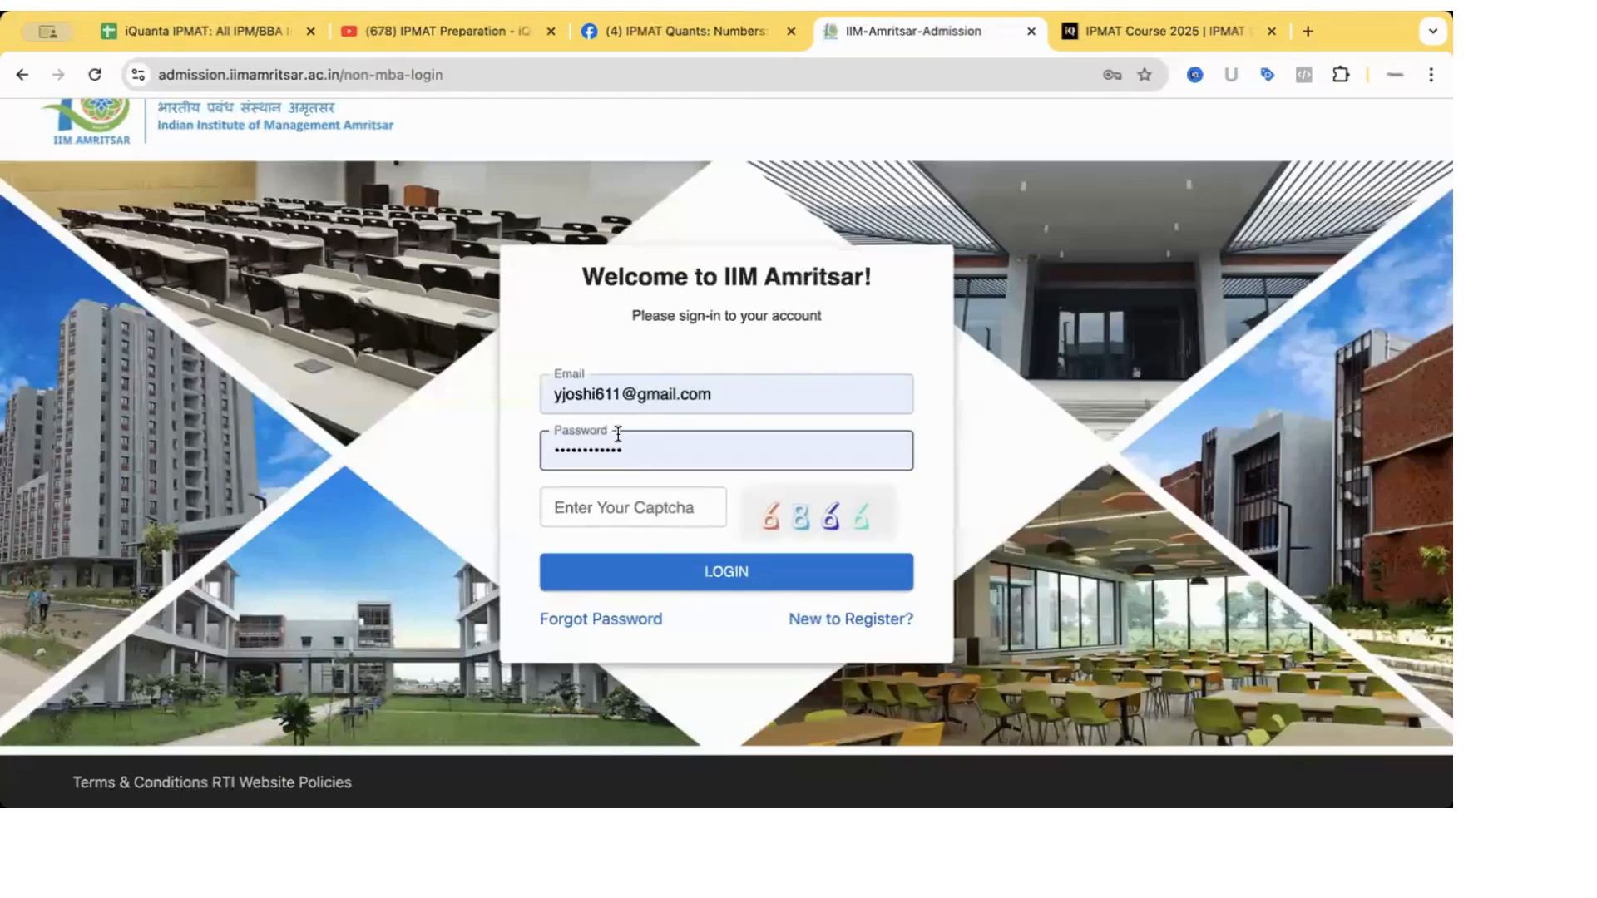
click(640, 448)
key(BackSpace)
key(BackSpace)
key(BackSpace)
key(BackSpace)
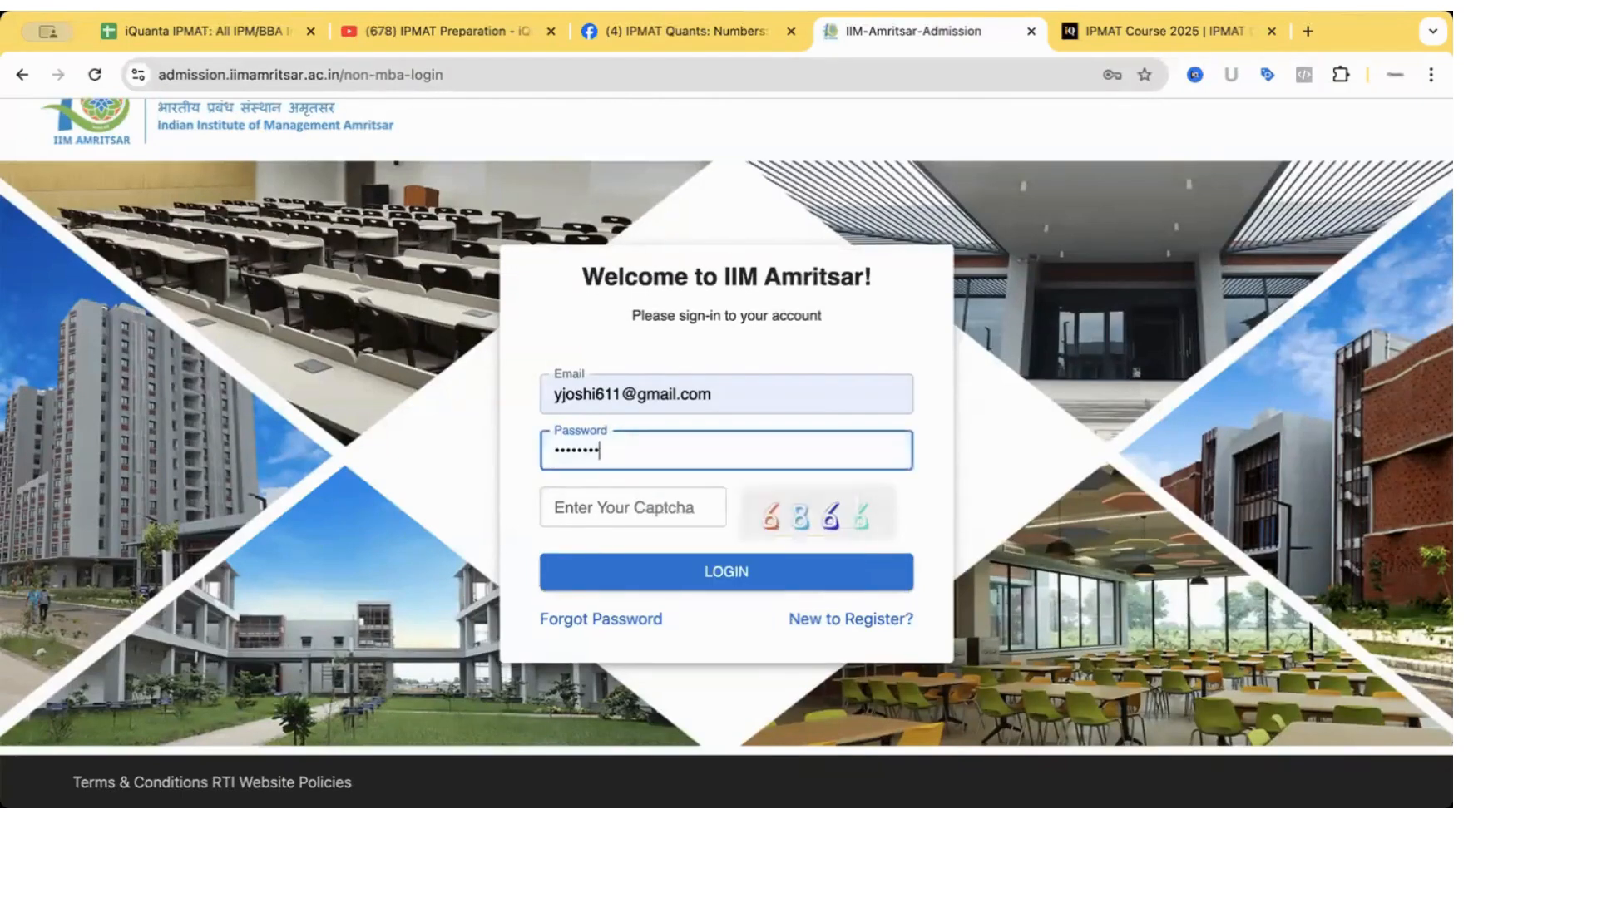
key(BackSpace)
key(BackSpace)
key(BackSpace)
key(BackSpace)
key(BackSpace)
key(BackSpace)
key(BackSpace)
key(BackSpace)
text(••)
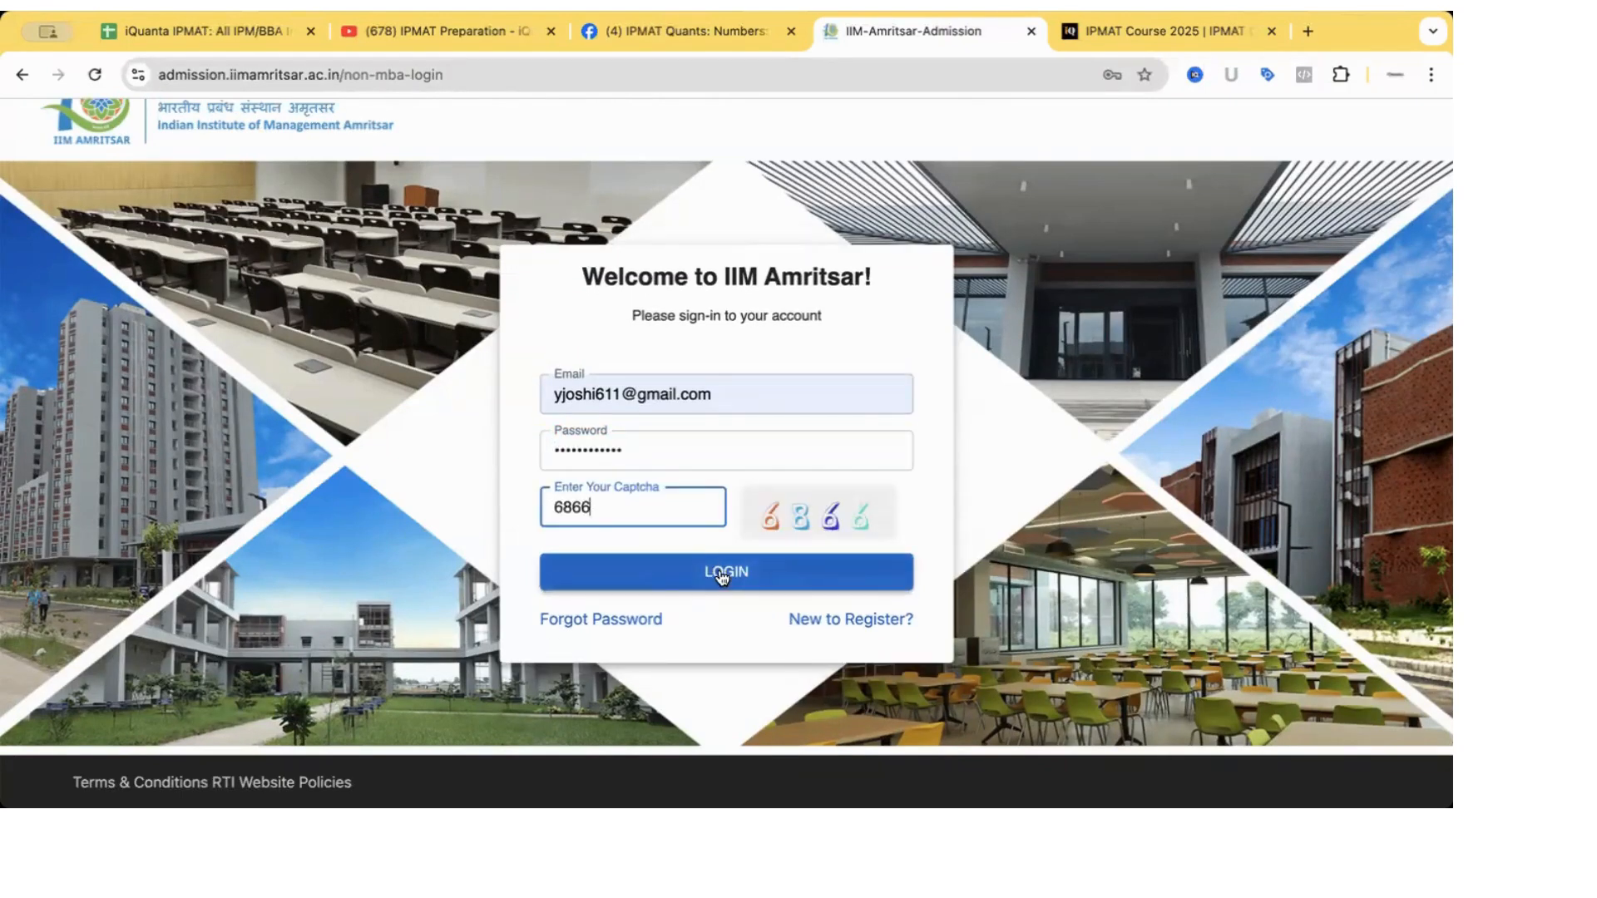
click(722, 574)
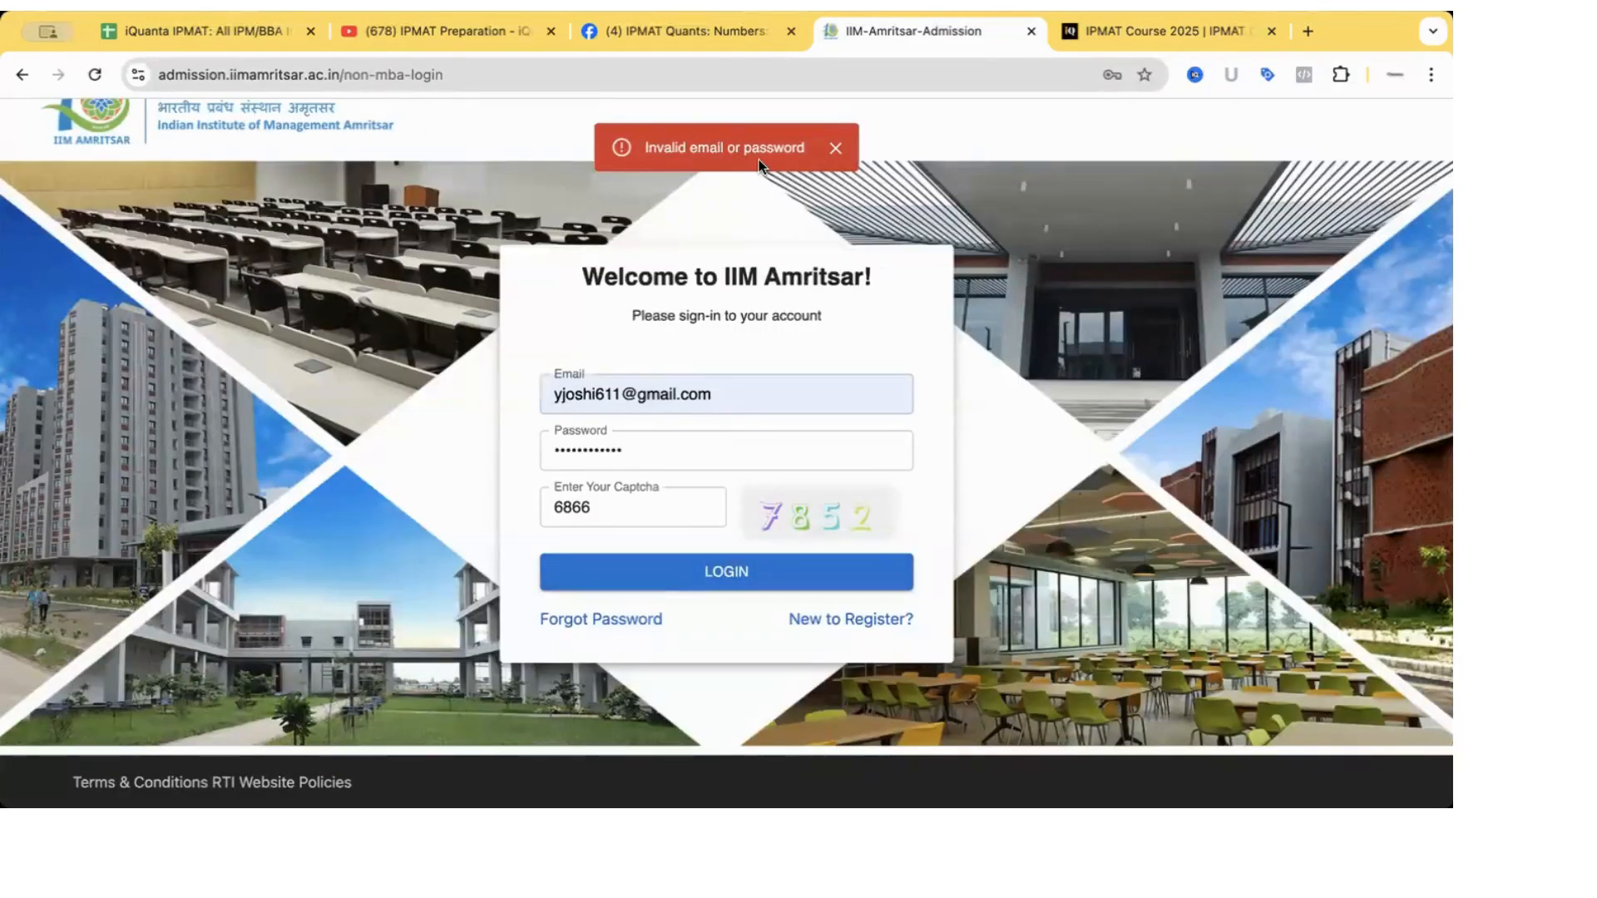
click(674, 452)
Retype the account password, enter the new captcha code, and log in to the dashboard.
key(BackSpace)
key(BackSpace)
key(BackSpace)
key(BackSpace)
key(BackSpace)
key(BackSpace)
key(BackSpace)
key(BackSpace)
key(BackSpace)
key(BackSpace)
key(BackSpace)
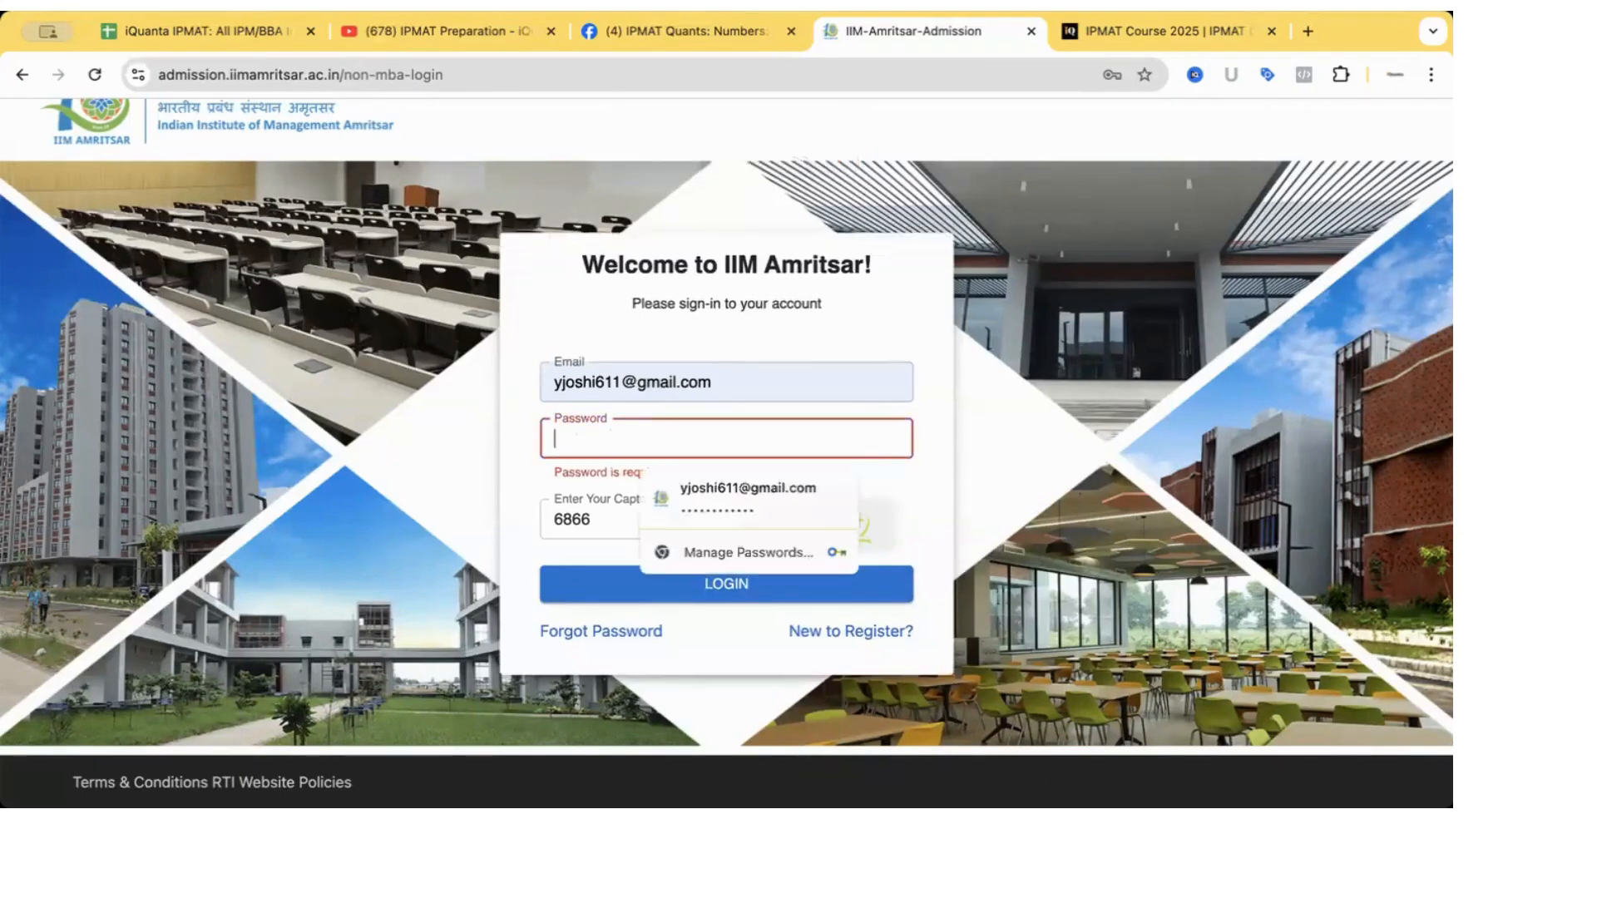
text(********)
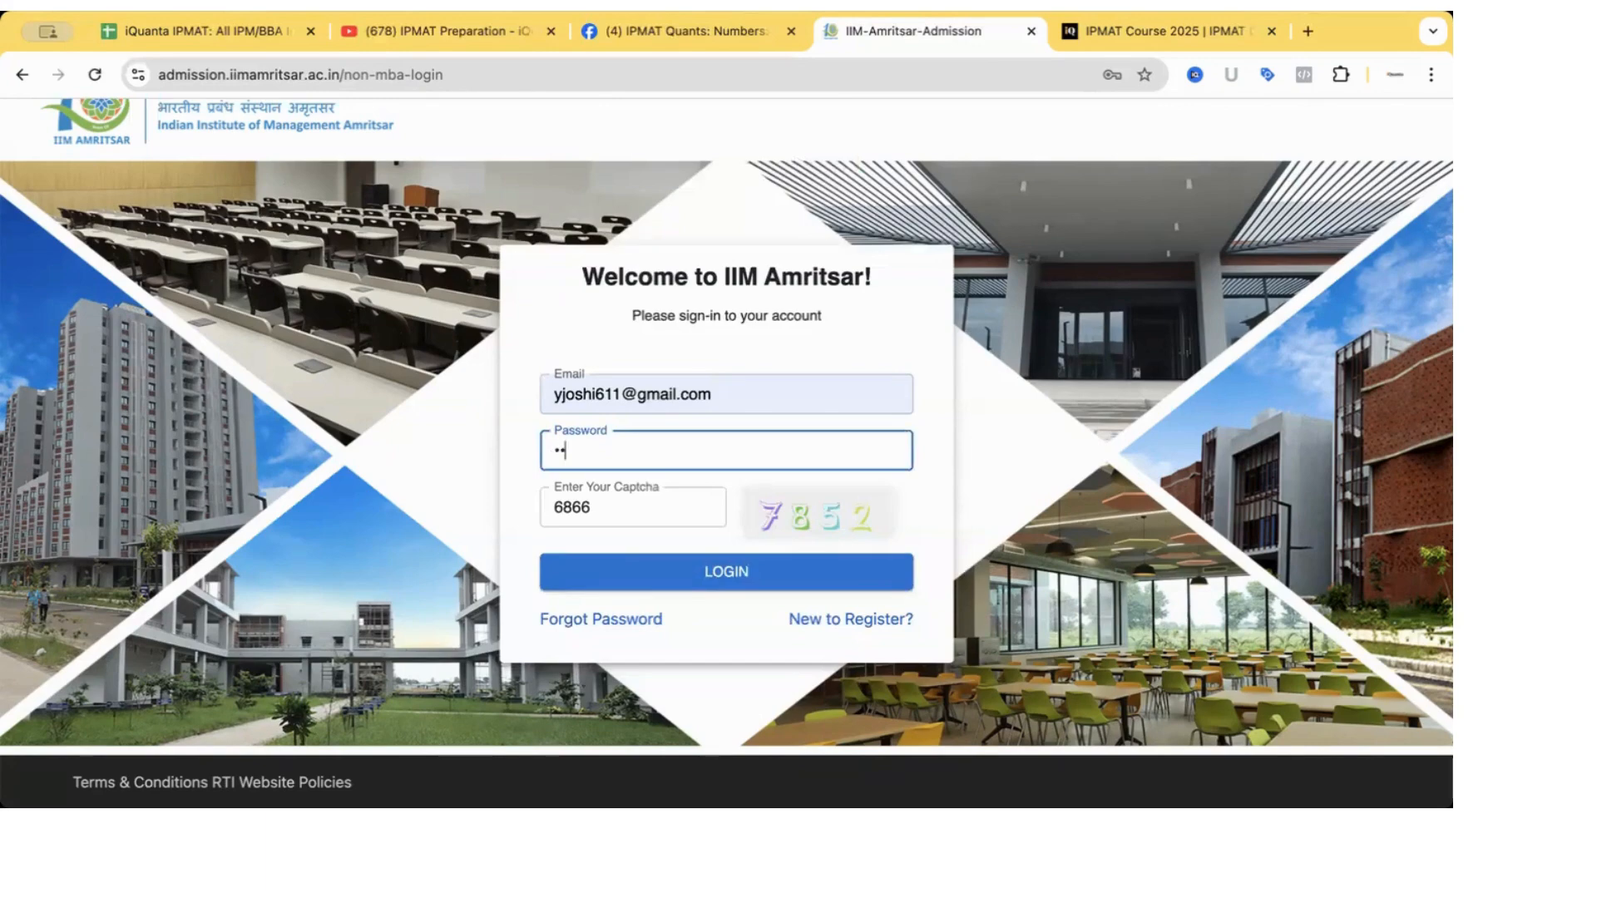
text(****)
click(670, 509)
key(BackSpace)
key(BackSpace)
key(BackSpace)
key(BackSpace)
text(7852)
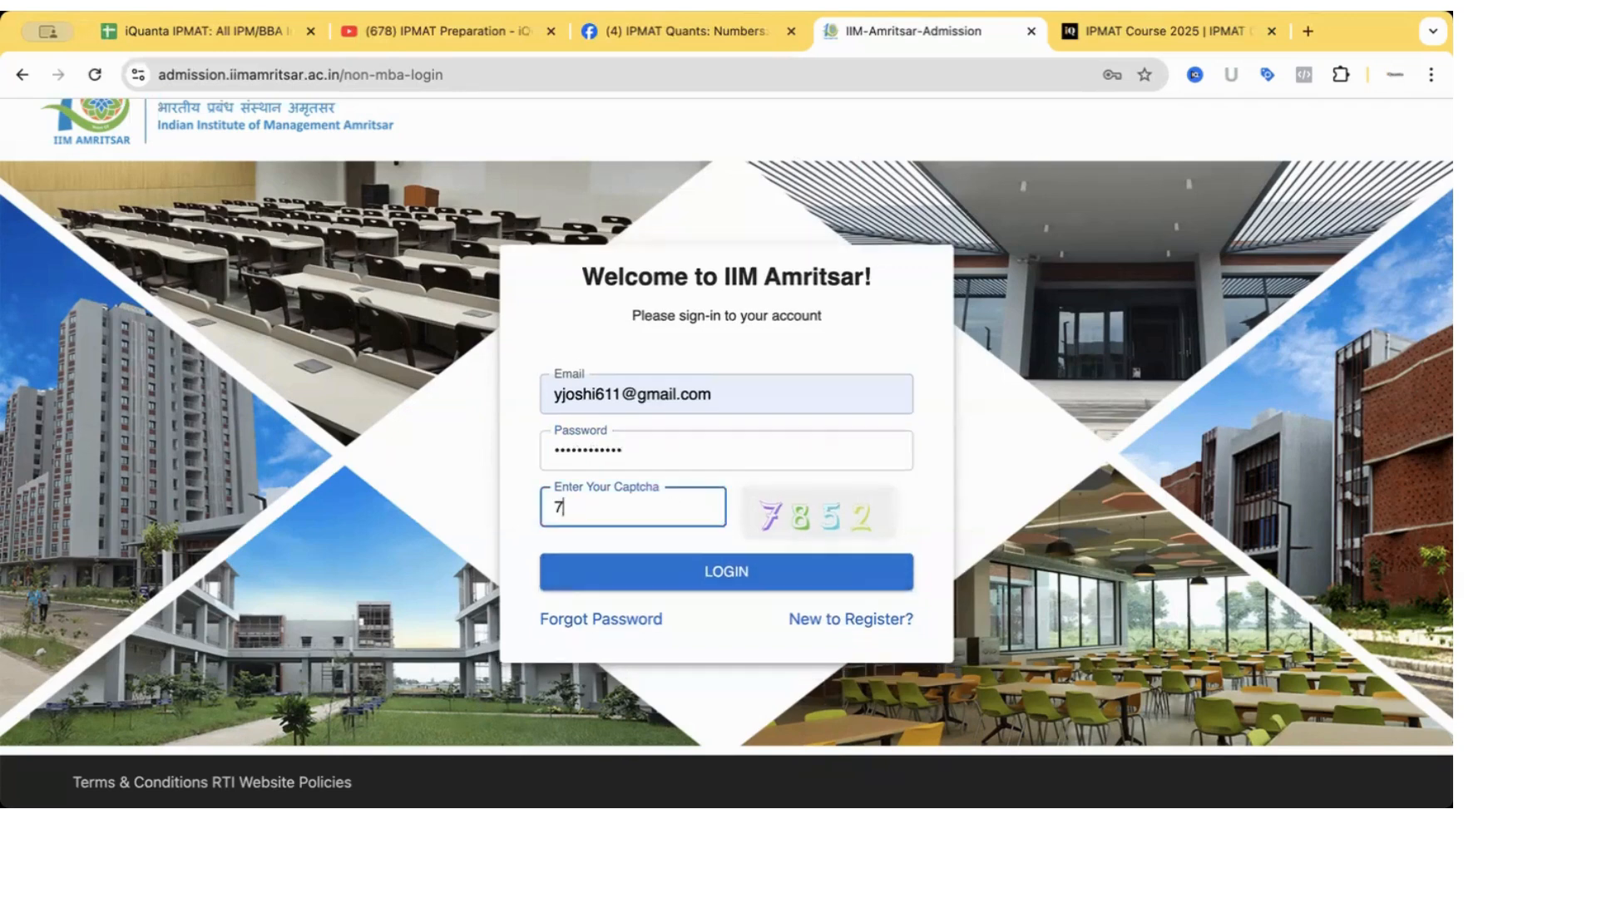
click(727, 580)
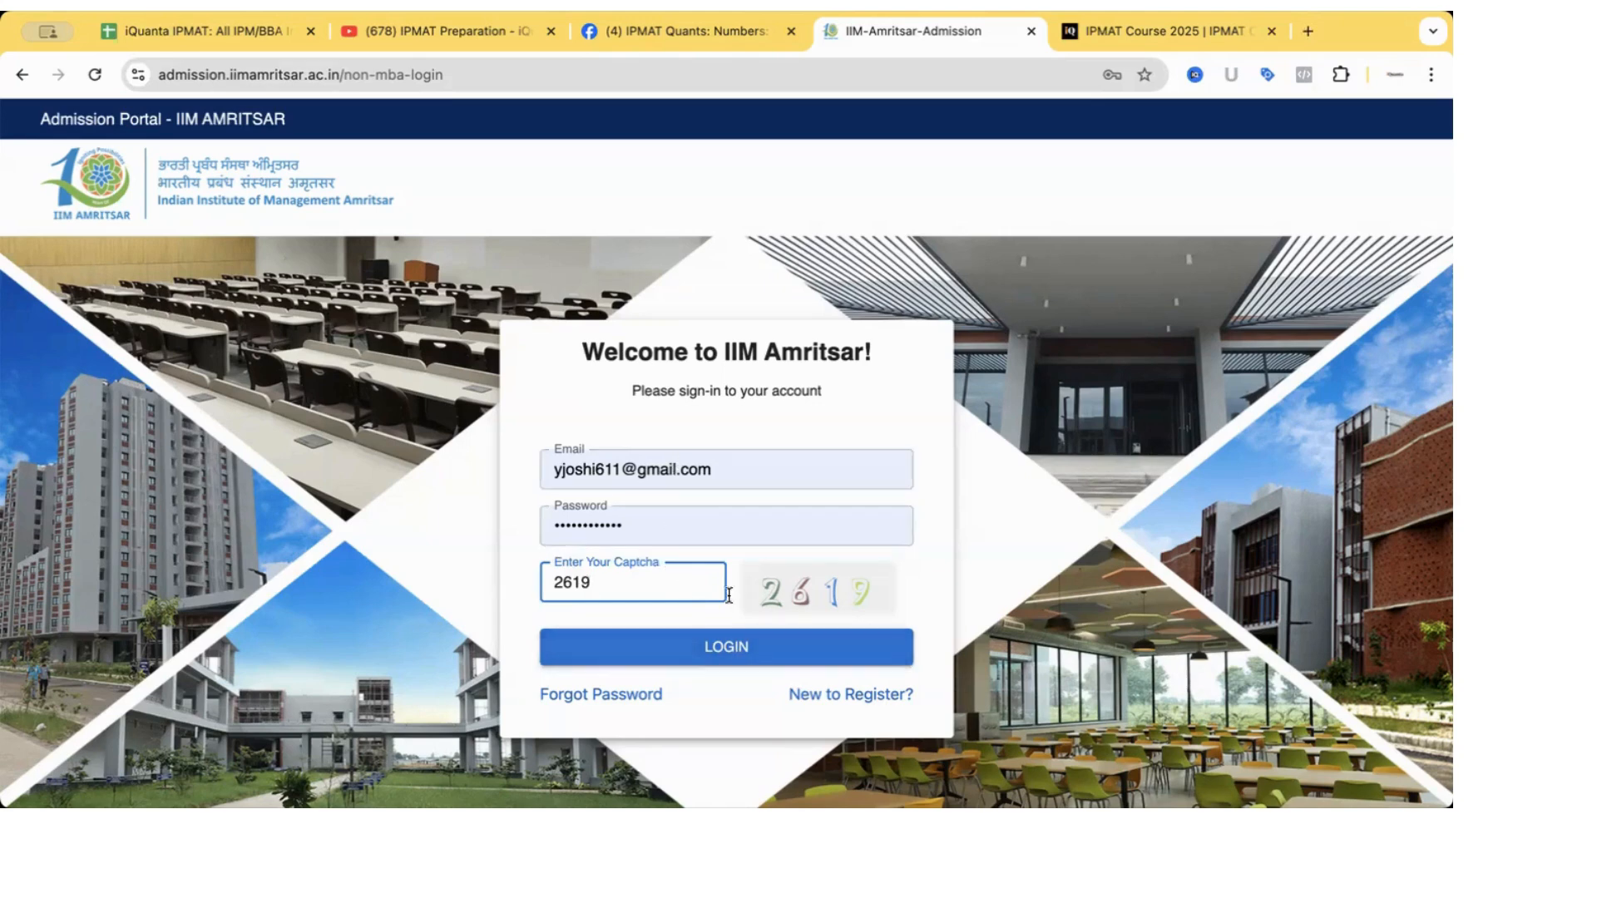
click(729, 648)
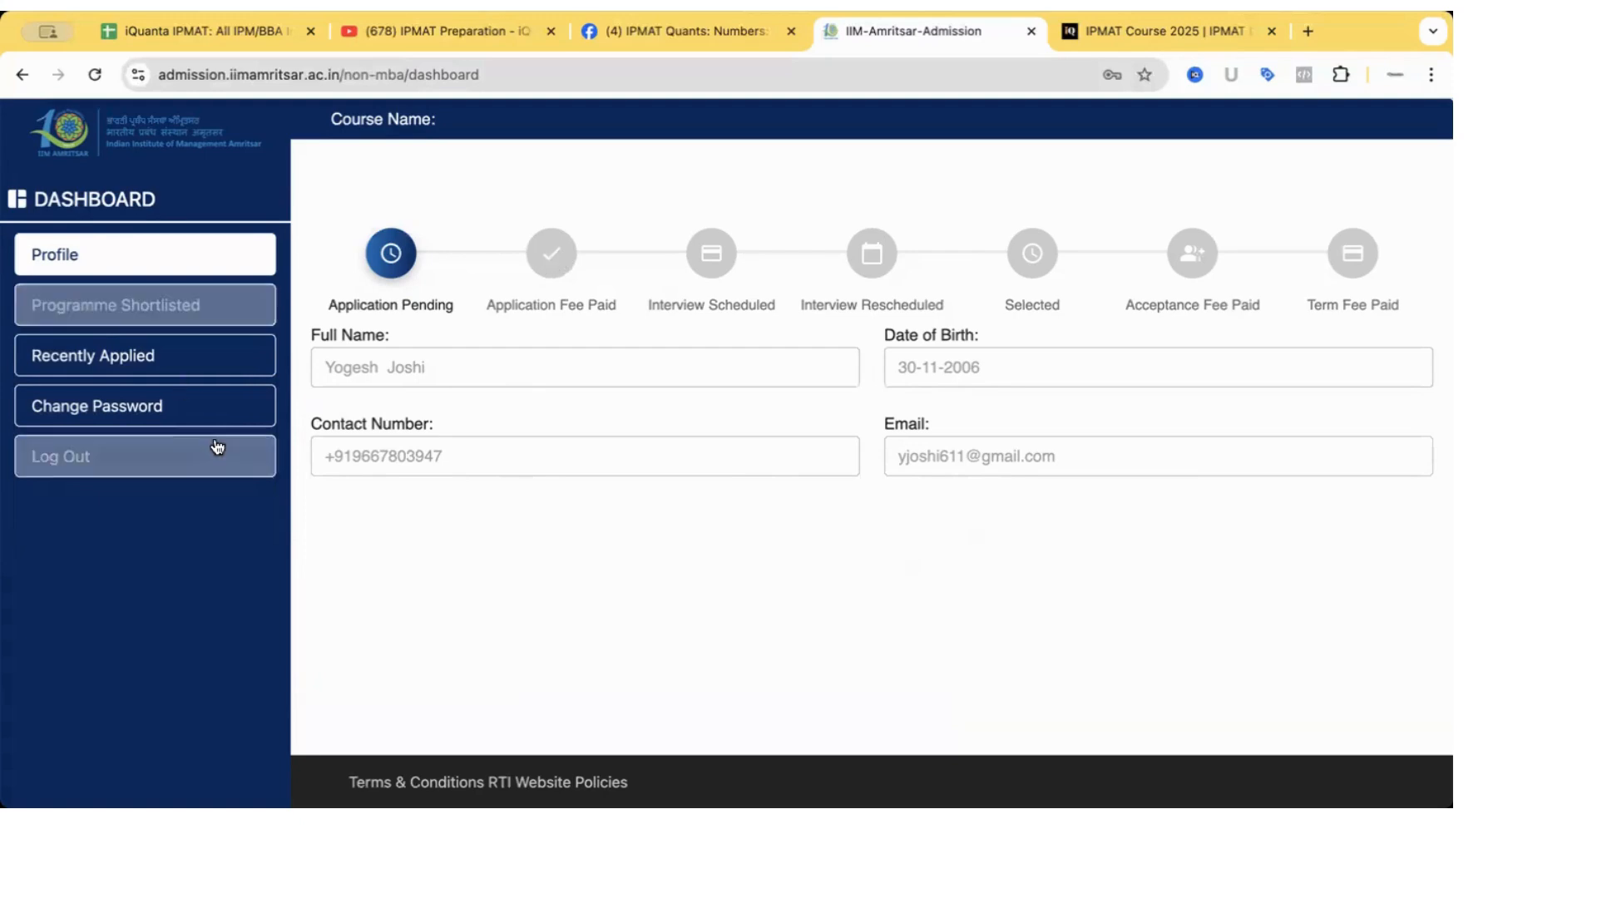
From Programme Shortlisted, start the Integrated Program in Management application.
click(169, 301)
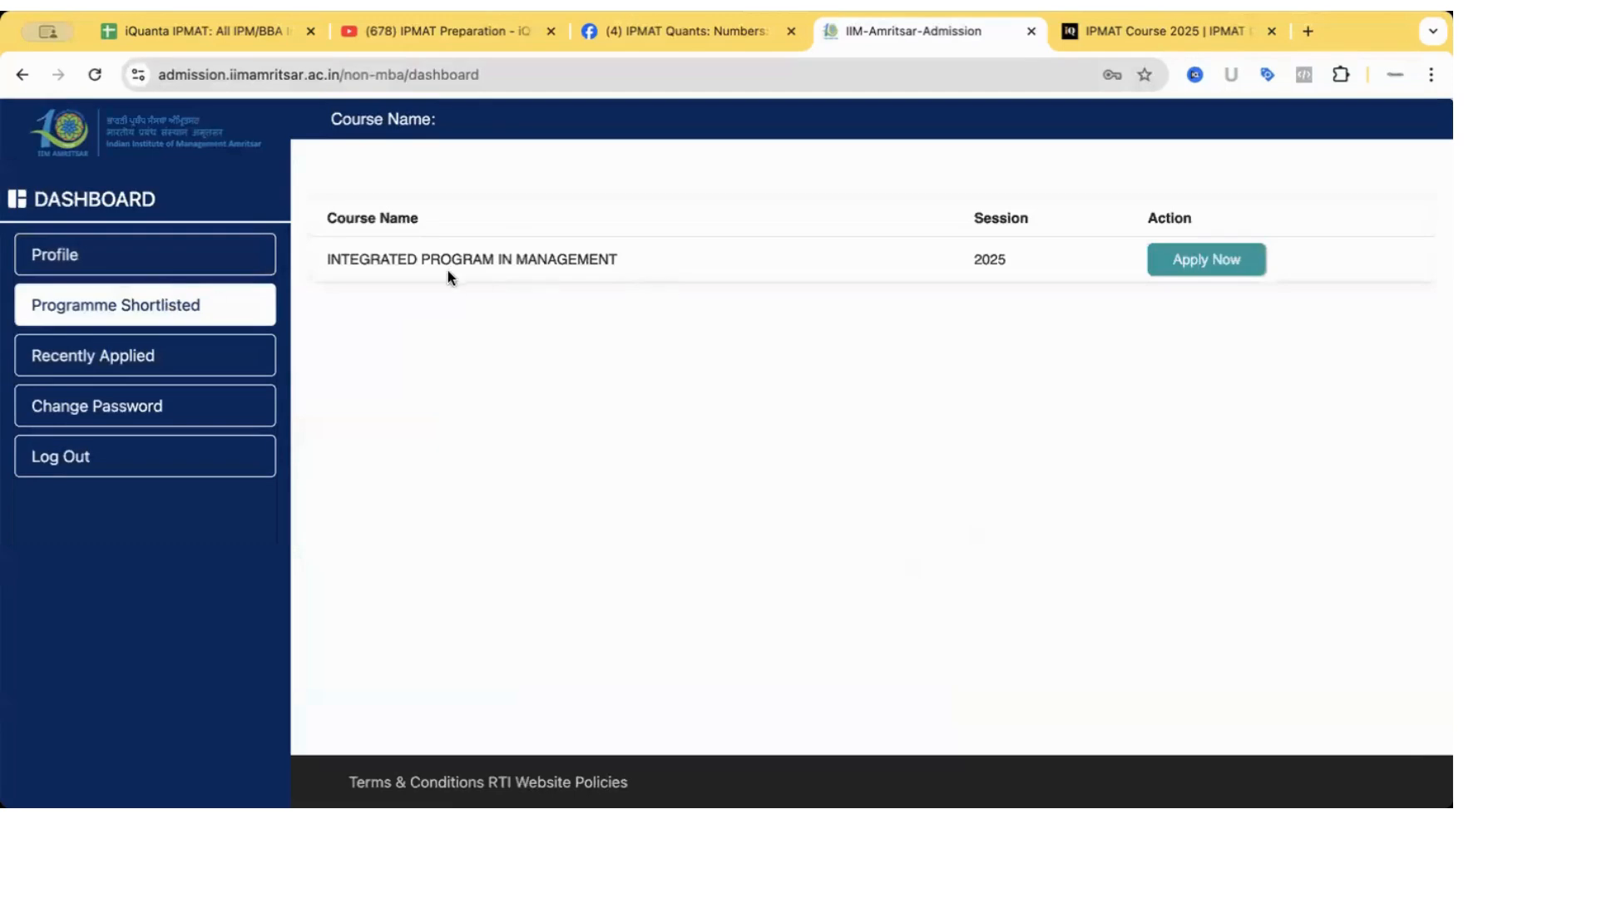
click(1181, 260)
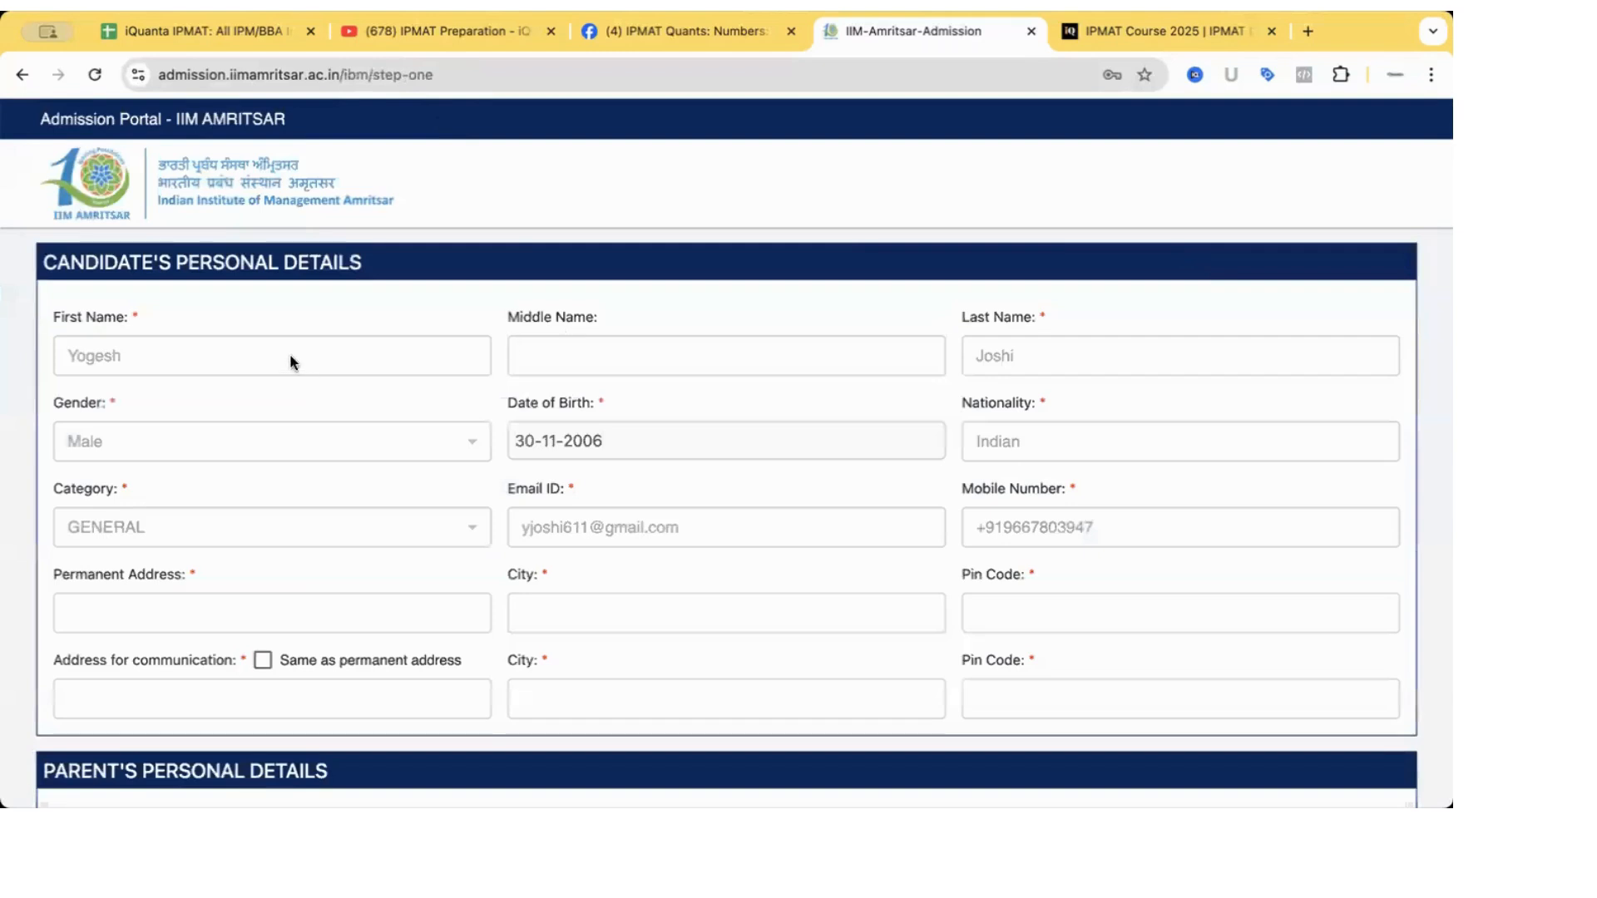
Autofill the permanent address from saved details and mark communication address as same.
scroll(259, 375, down, 1)
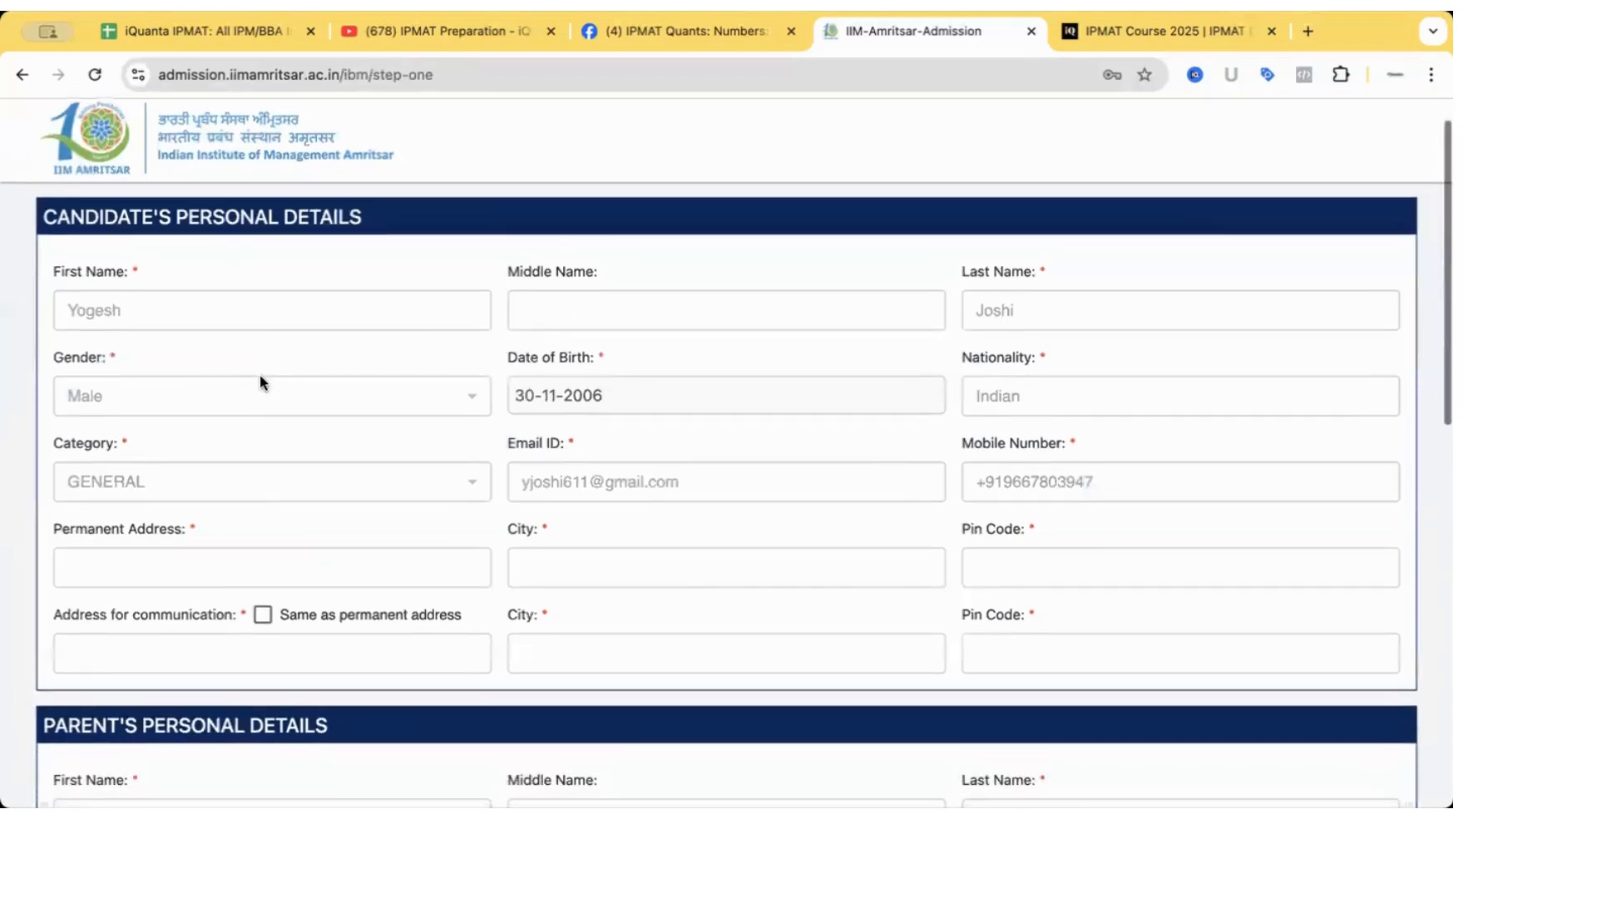
scroll(697, 442, down, 1)
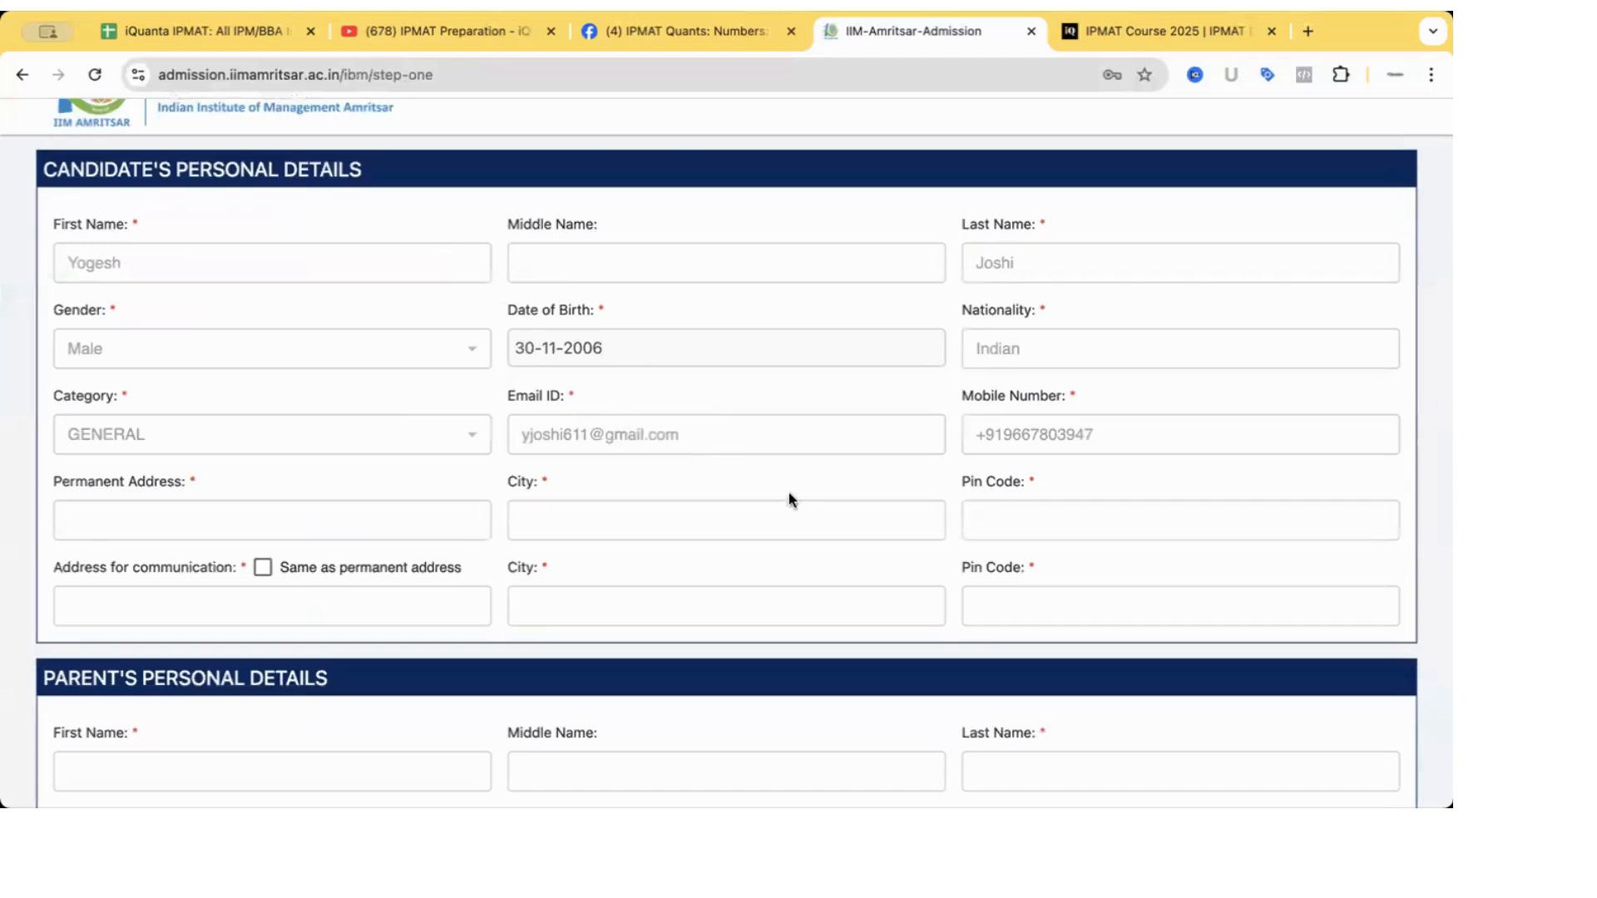
scroll(697, 493, down, 2)
click(274, 405)
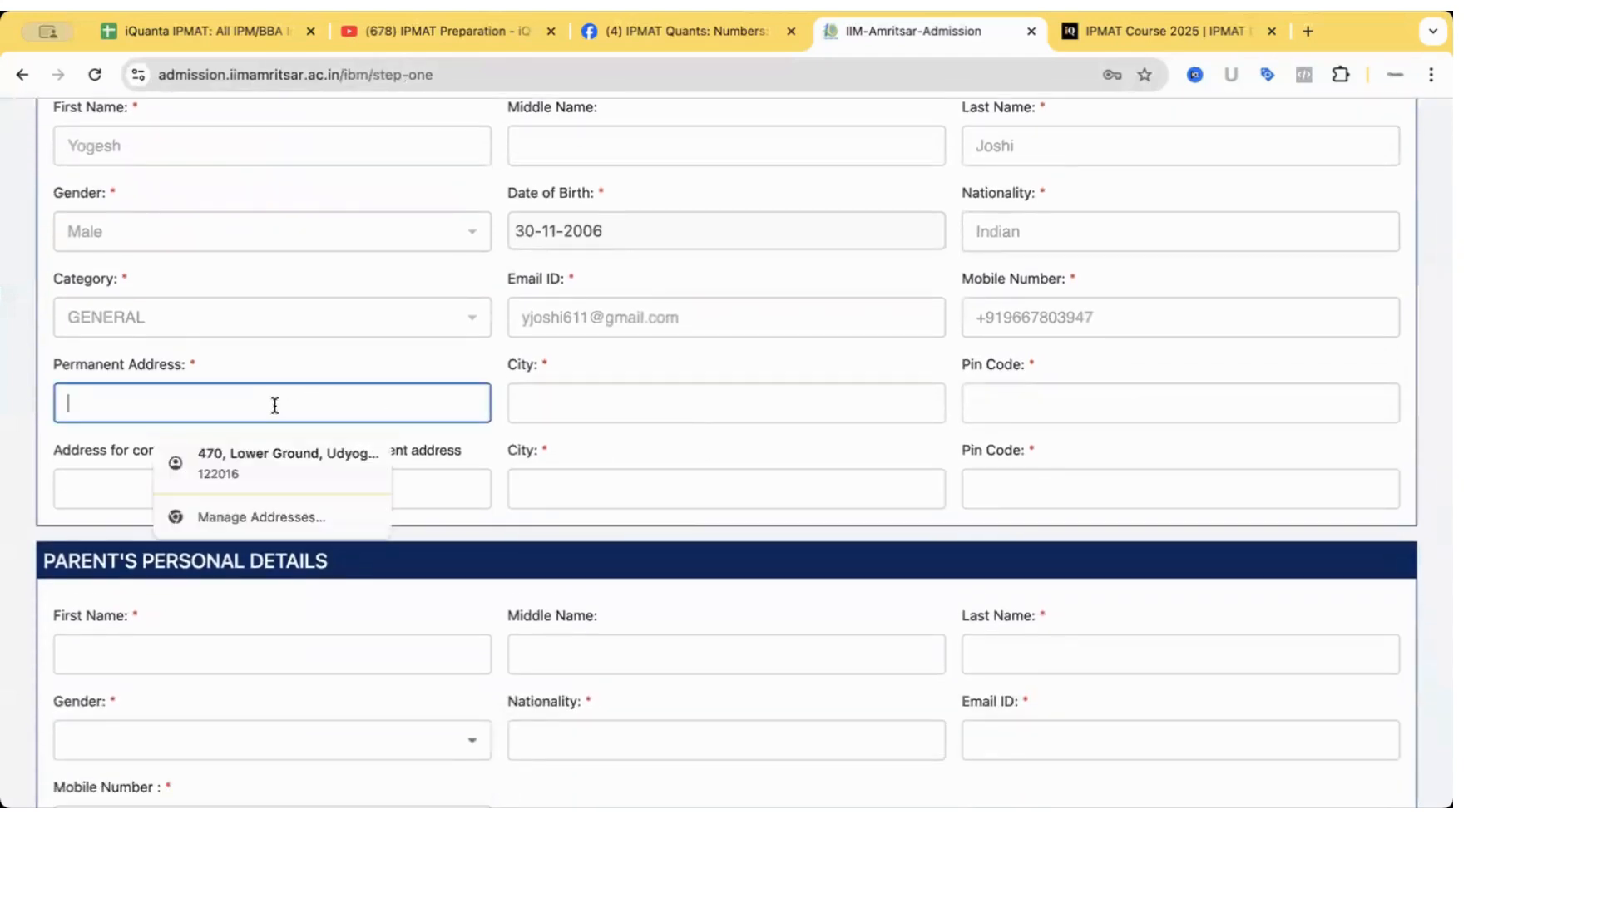
click(271, 456)
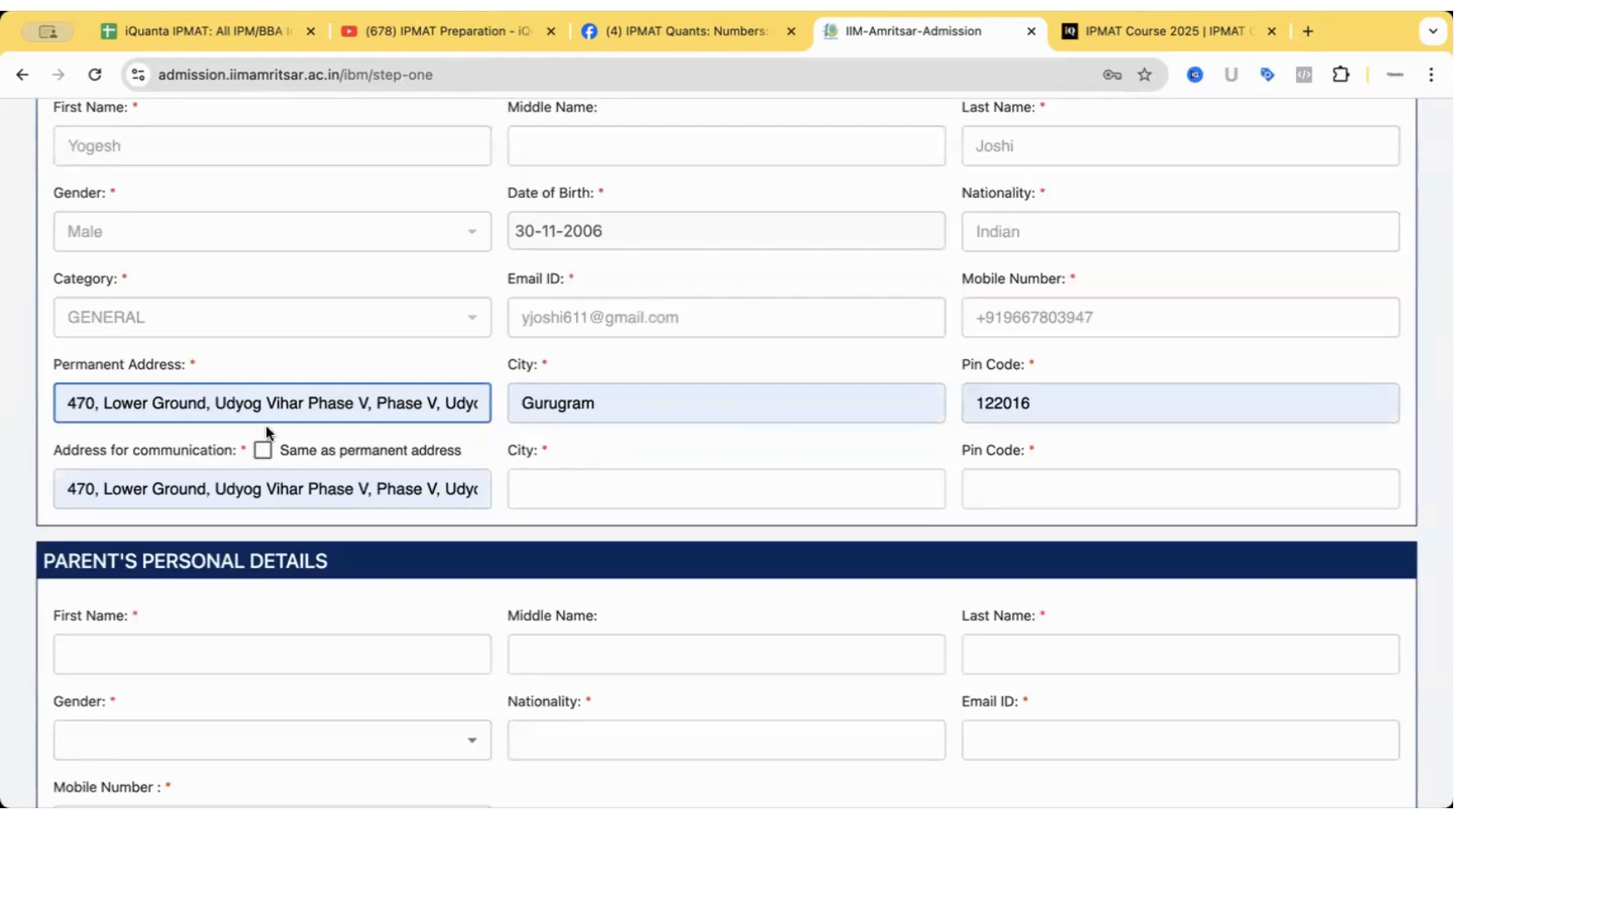
scroll(247, 459, down, 2)
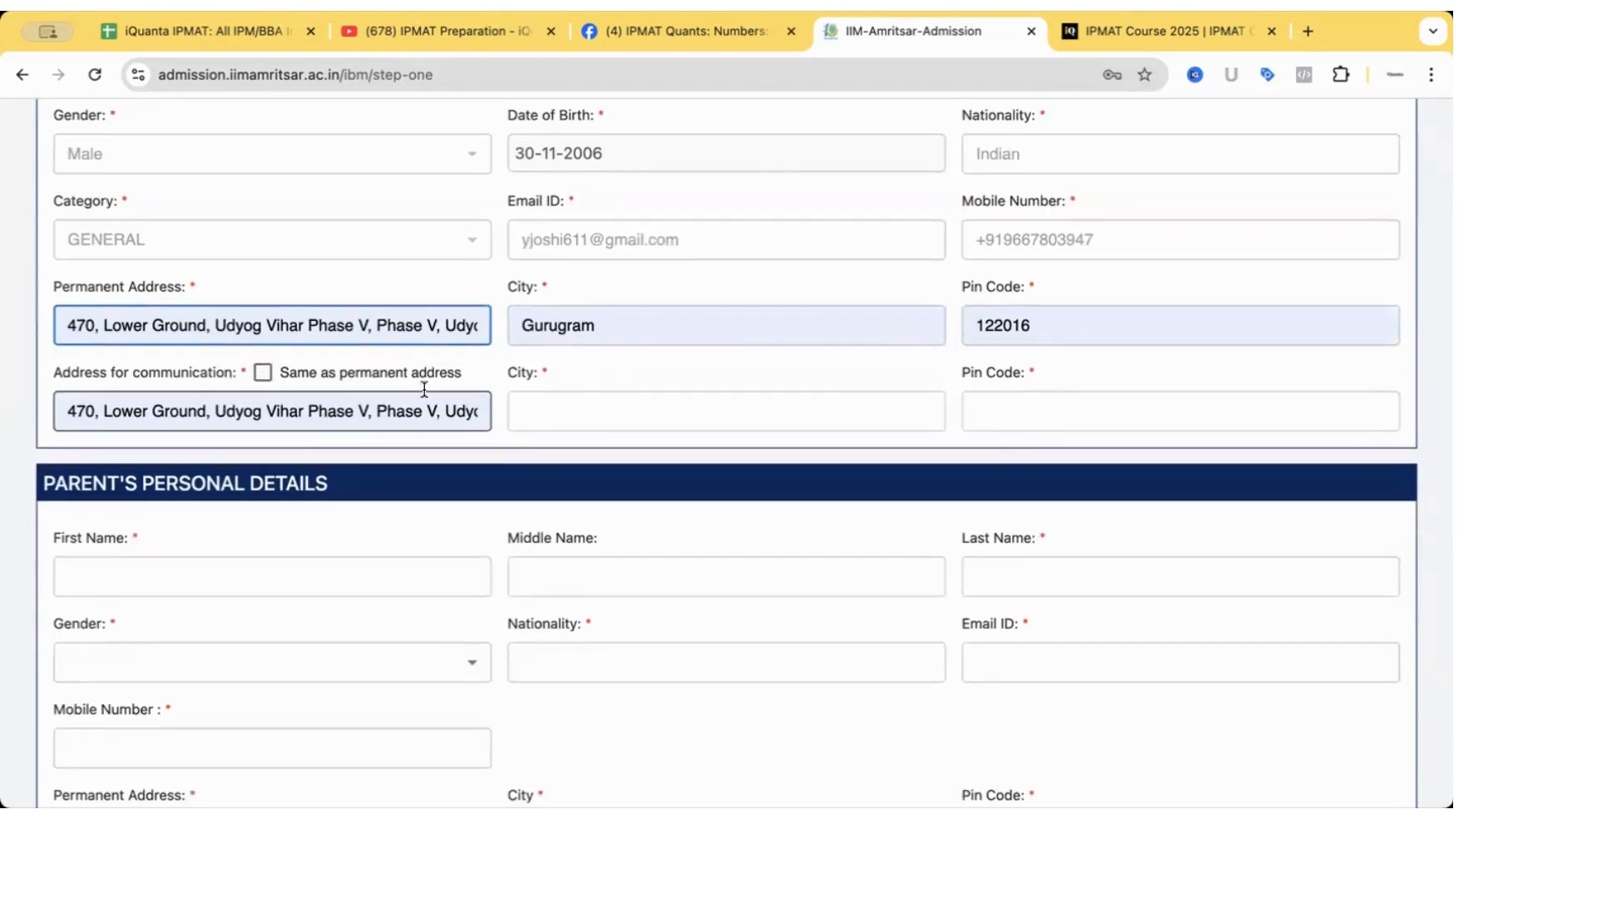
click(262, 374)
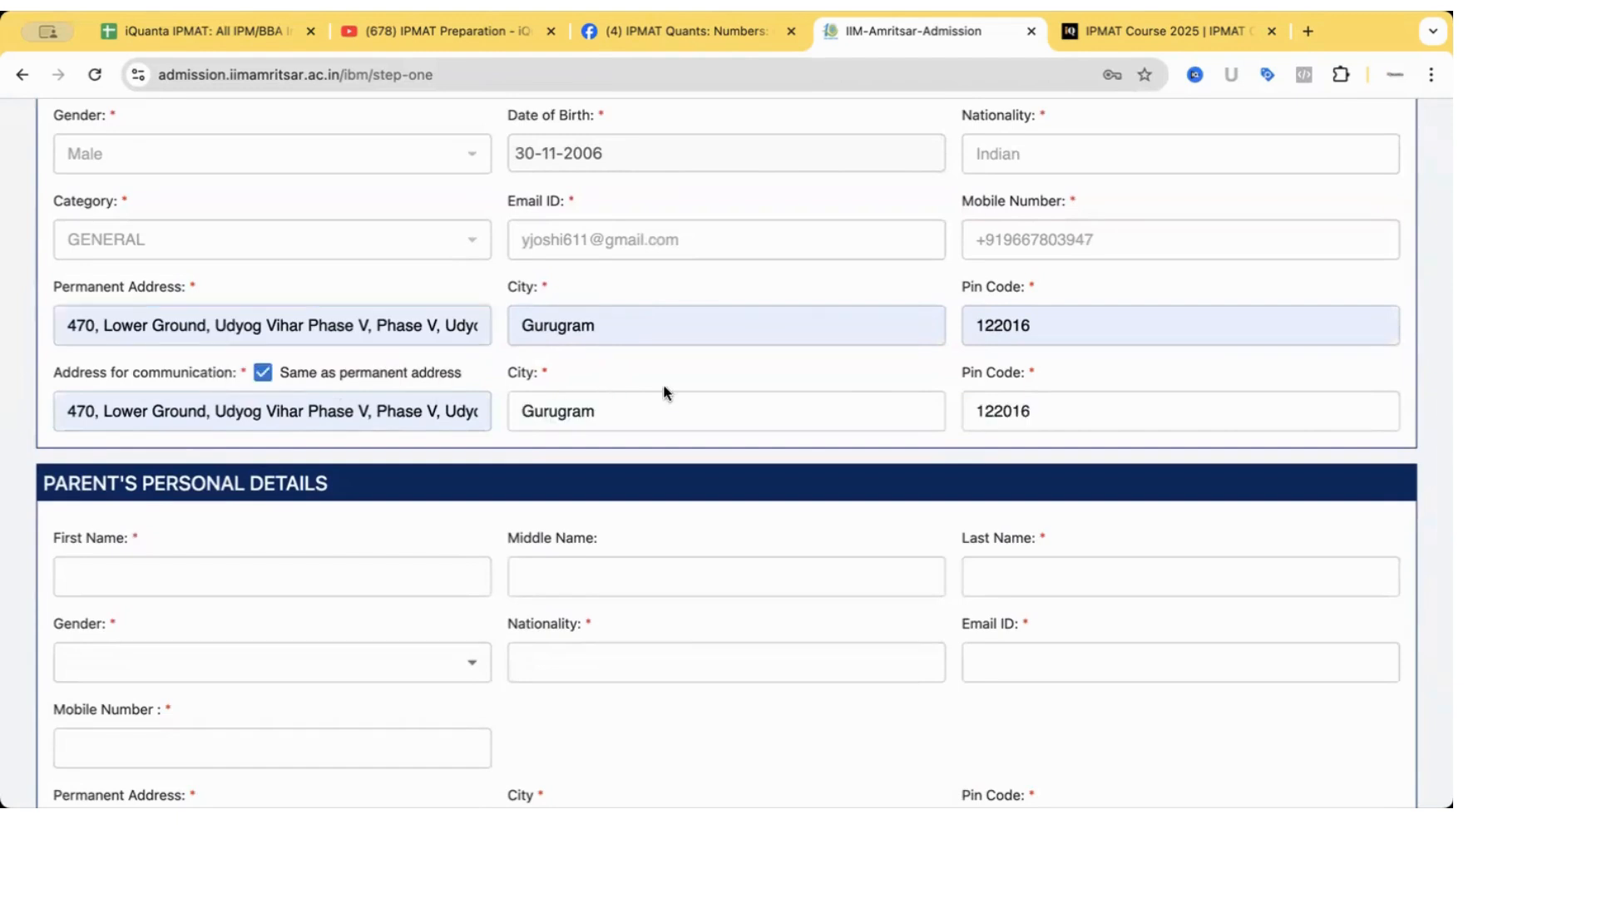
Begin the parent's personal details by entering the parent's first name.
scroll(701, 561, down, 2)
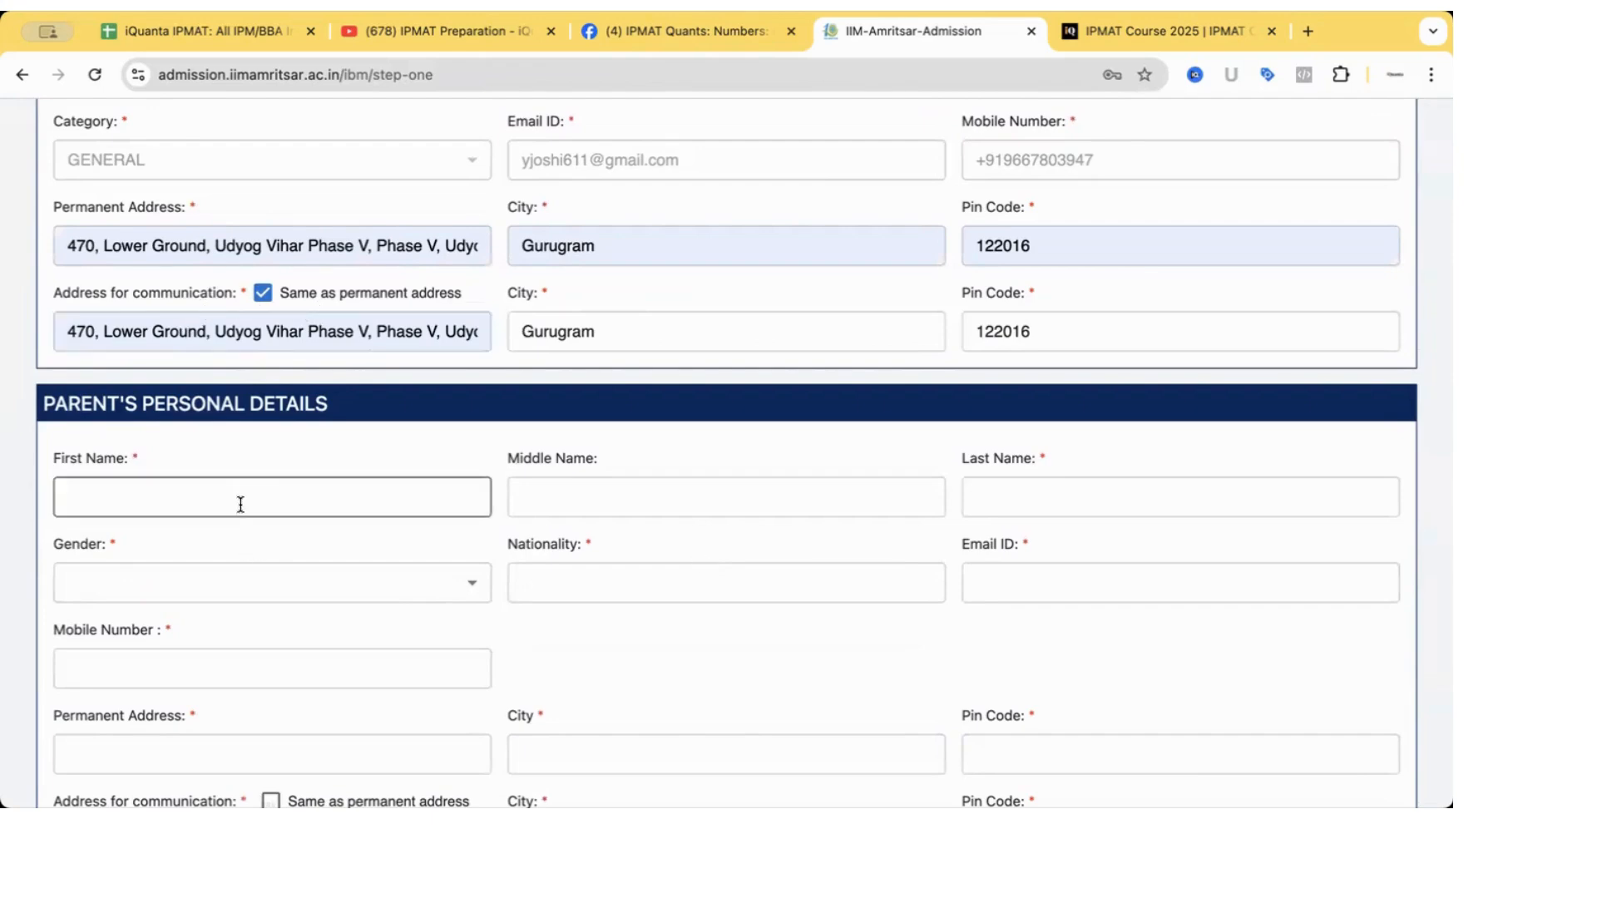
scroll(241, 505, down, 1)
click(257, 422)
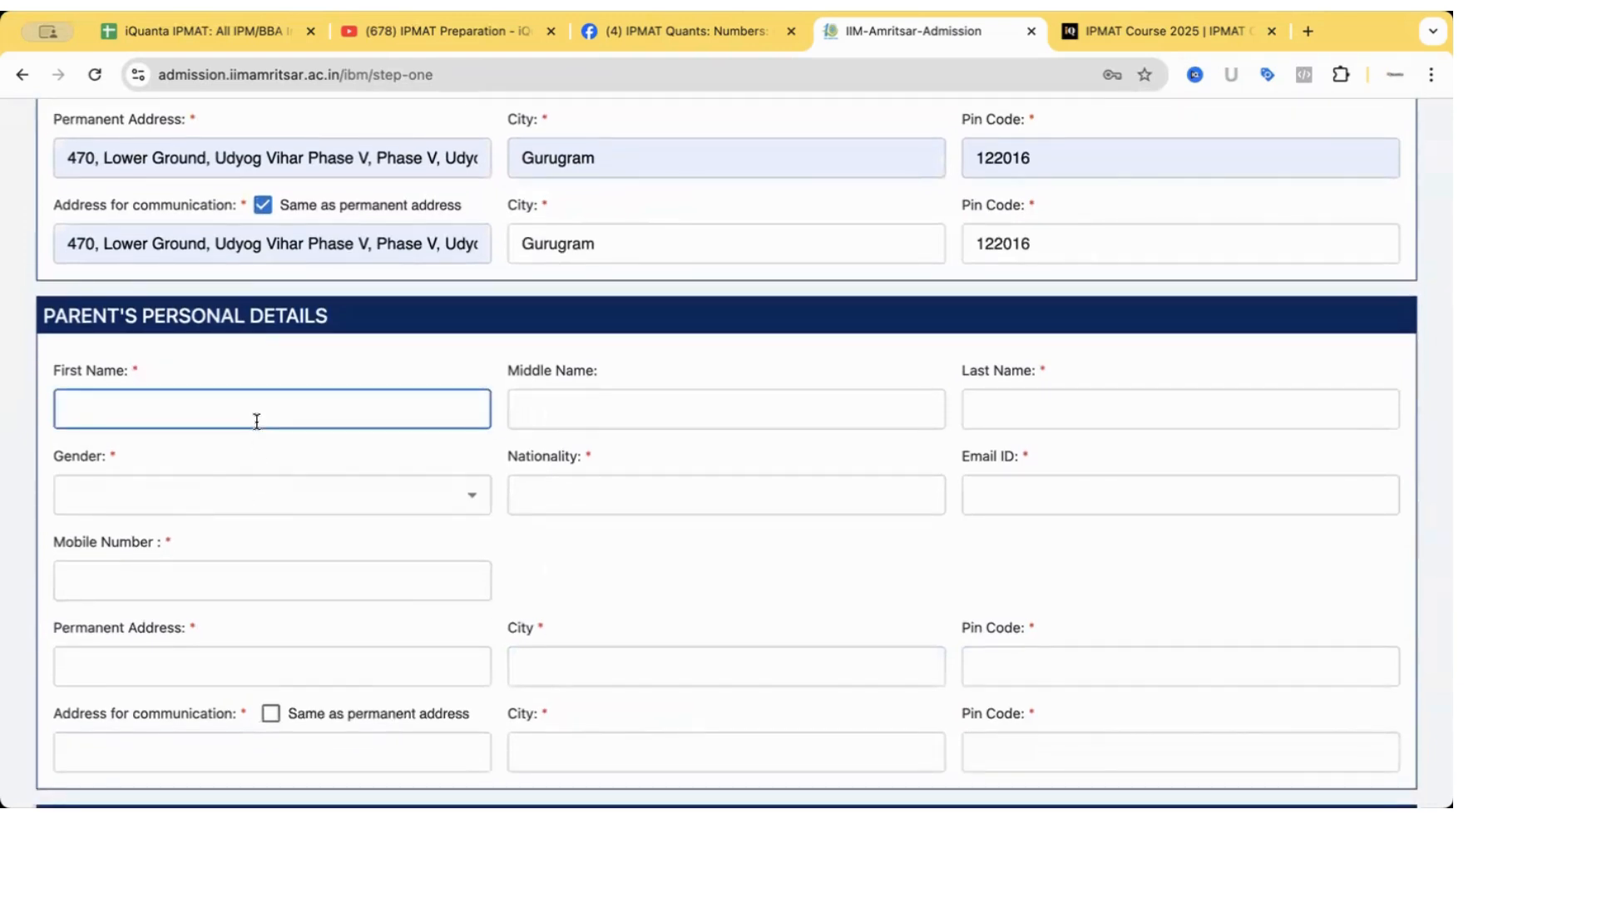
text(Mahesh)
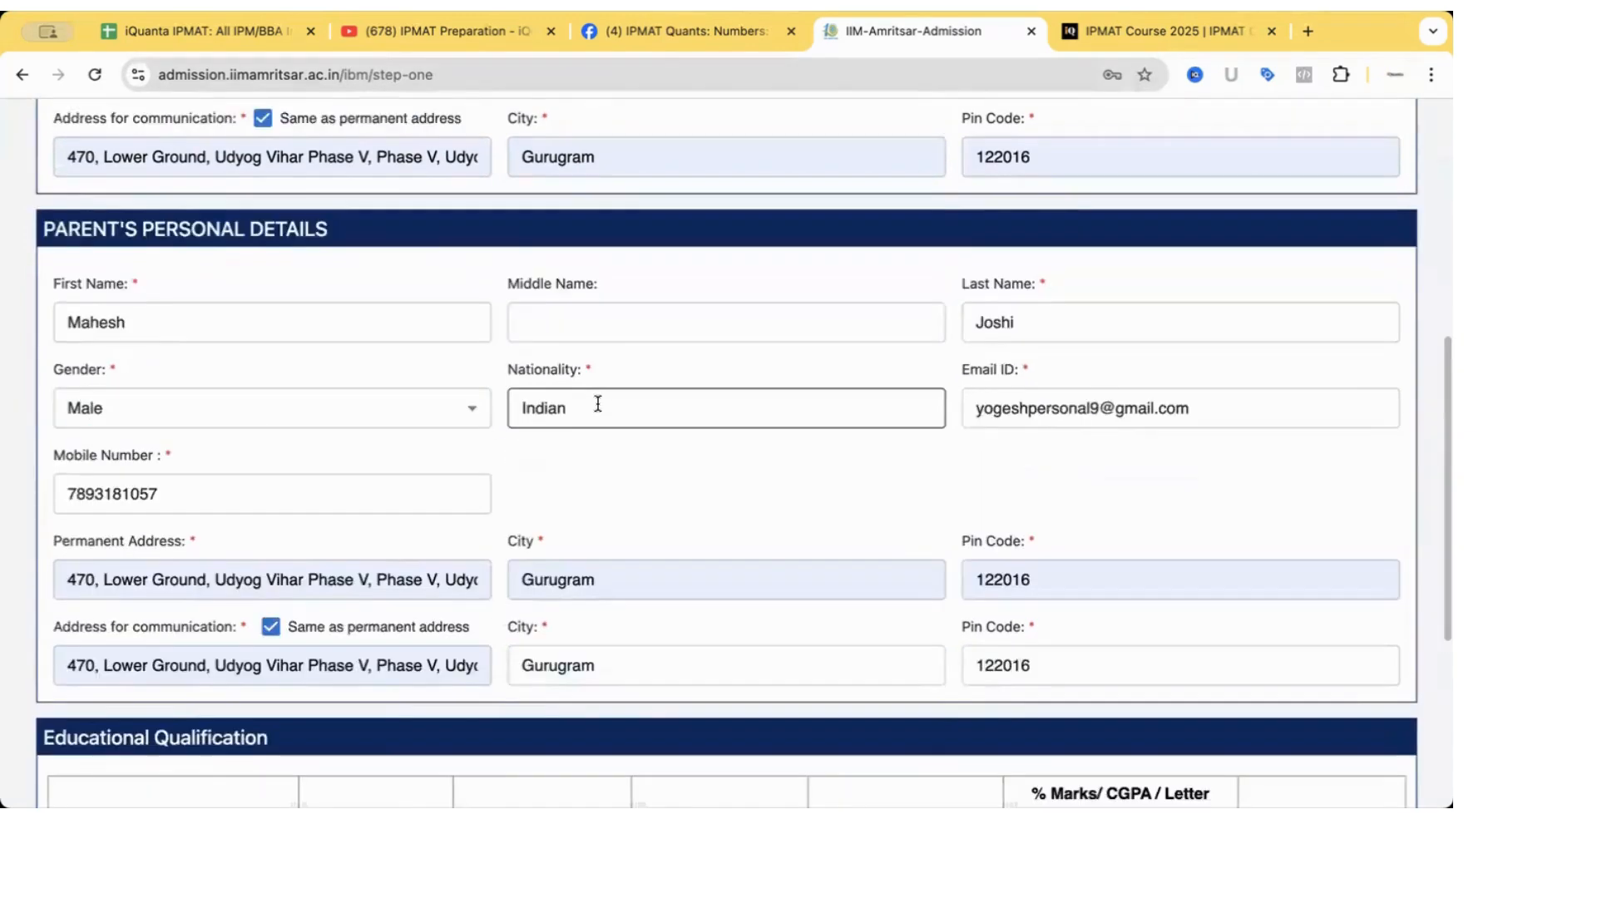
scroll(633, 401, down, 3)
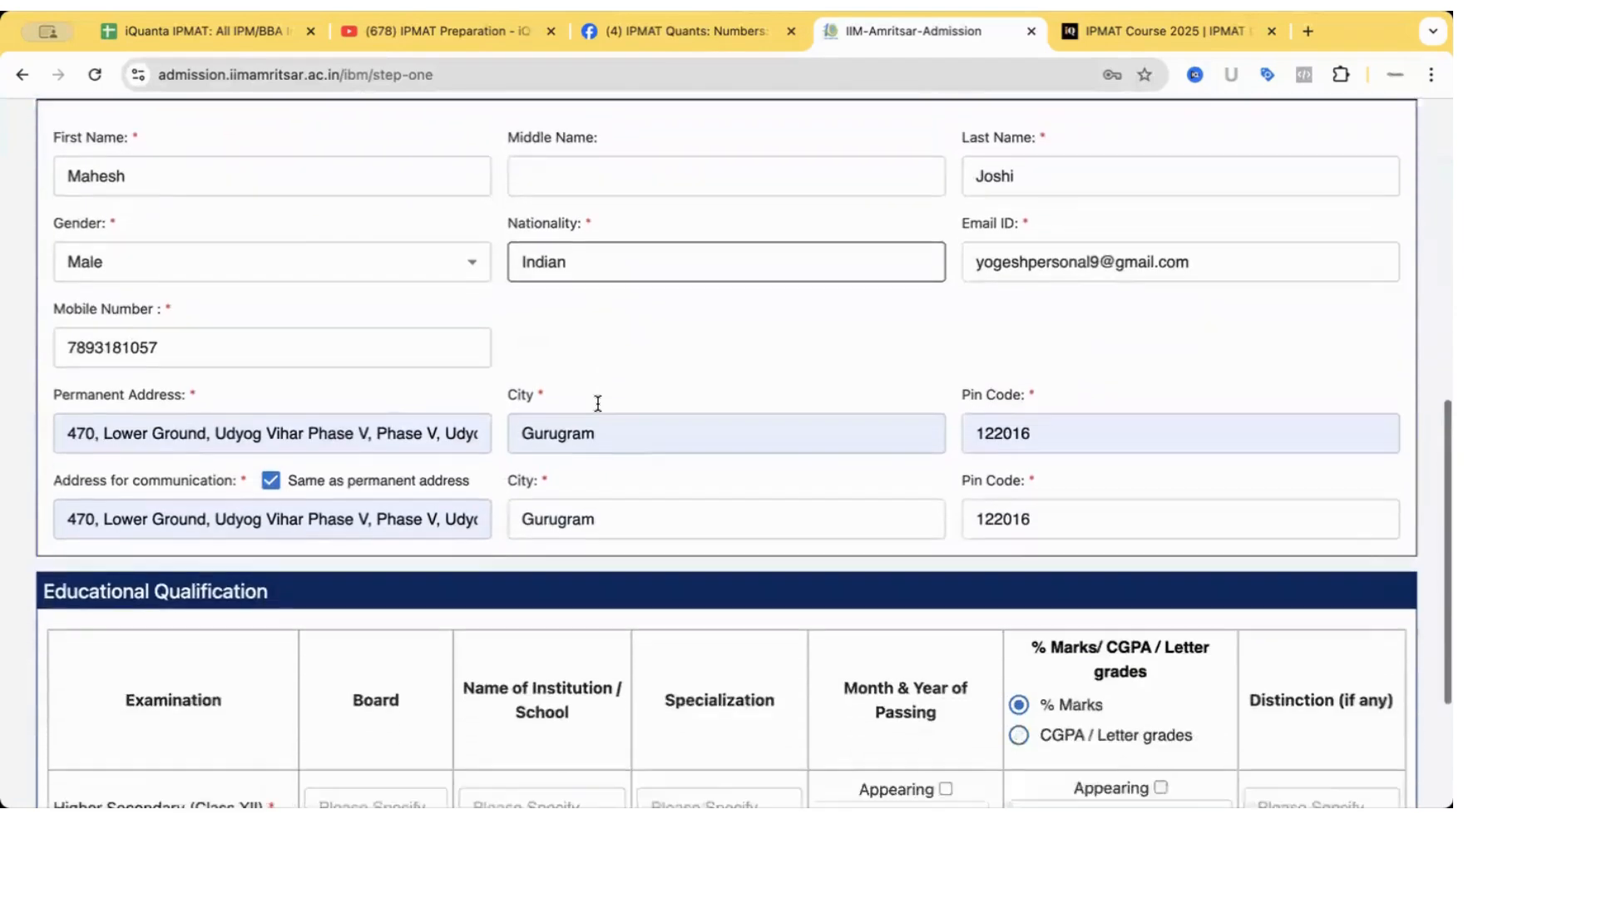
scroll(597, 404, down, 2)
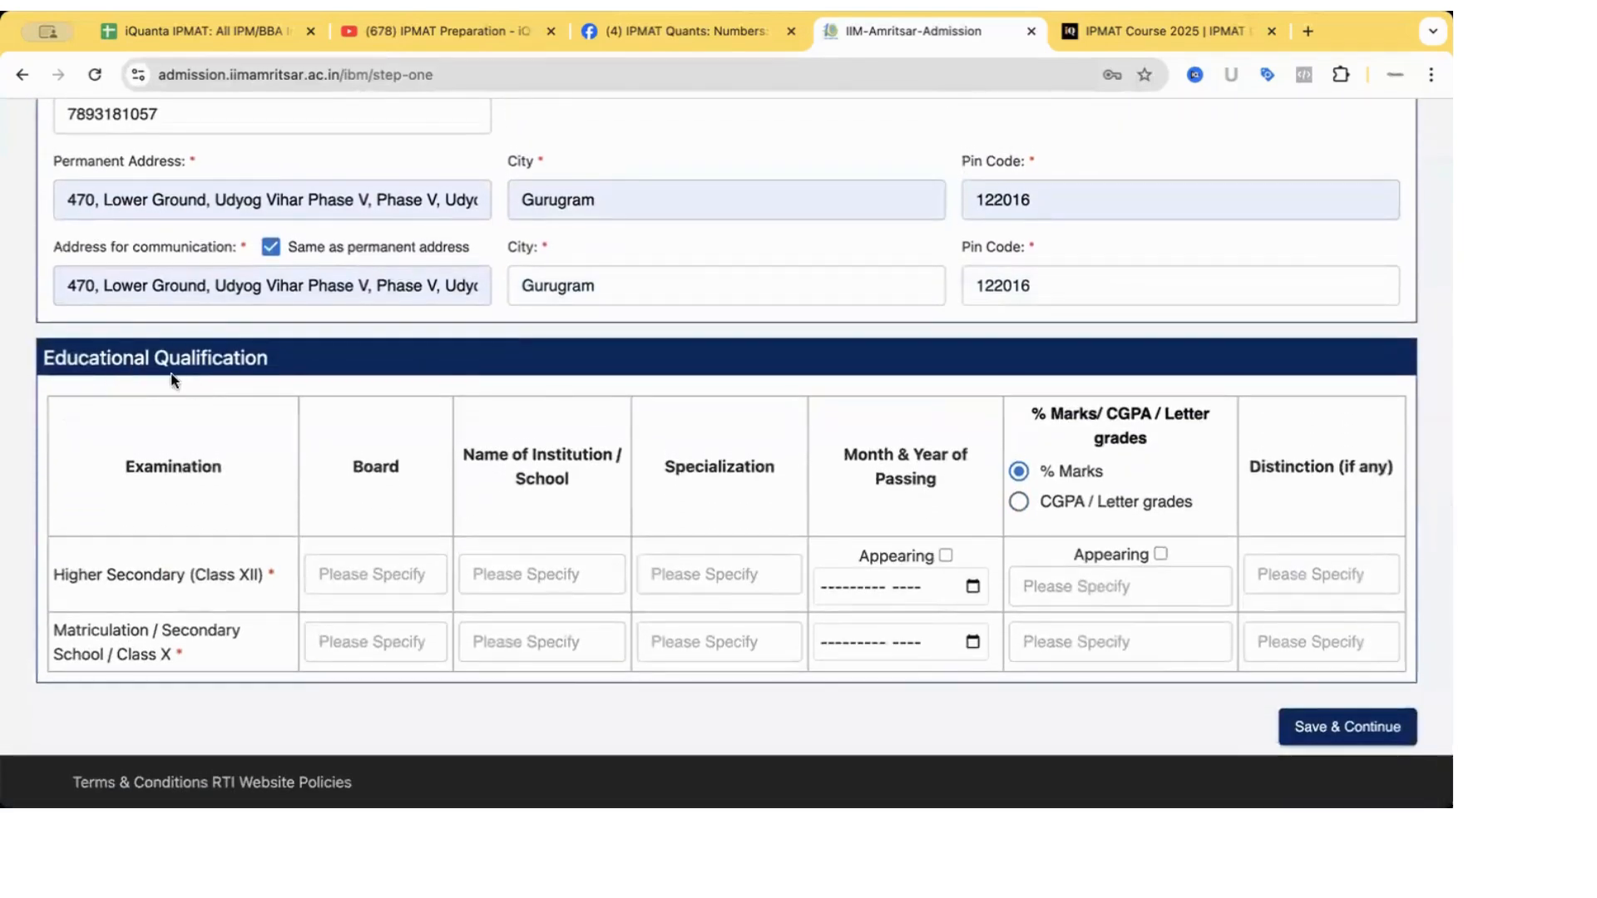
Enter Class XII board Central Board, school Army School Ranikhet, and specialization Science.
click(354, 567)
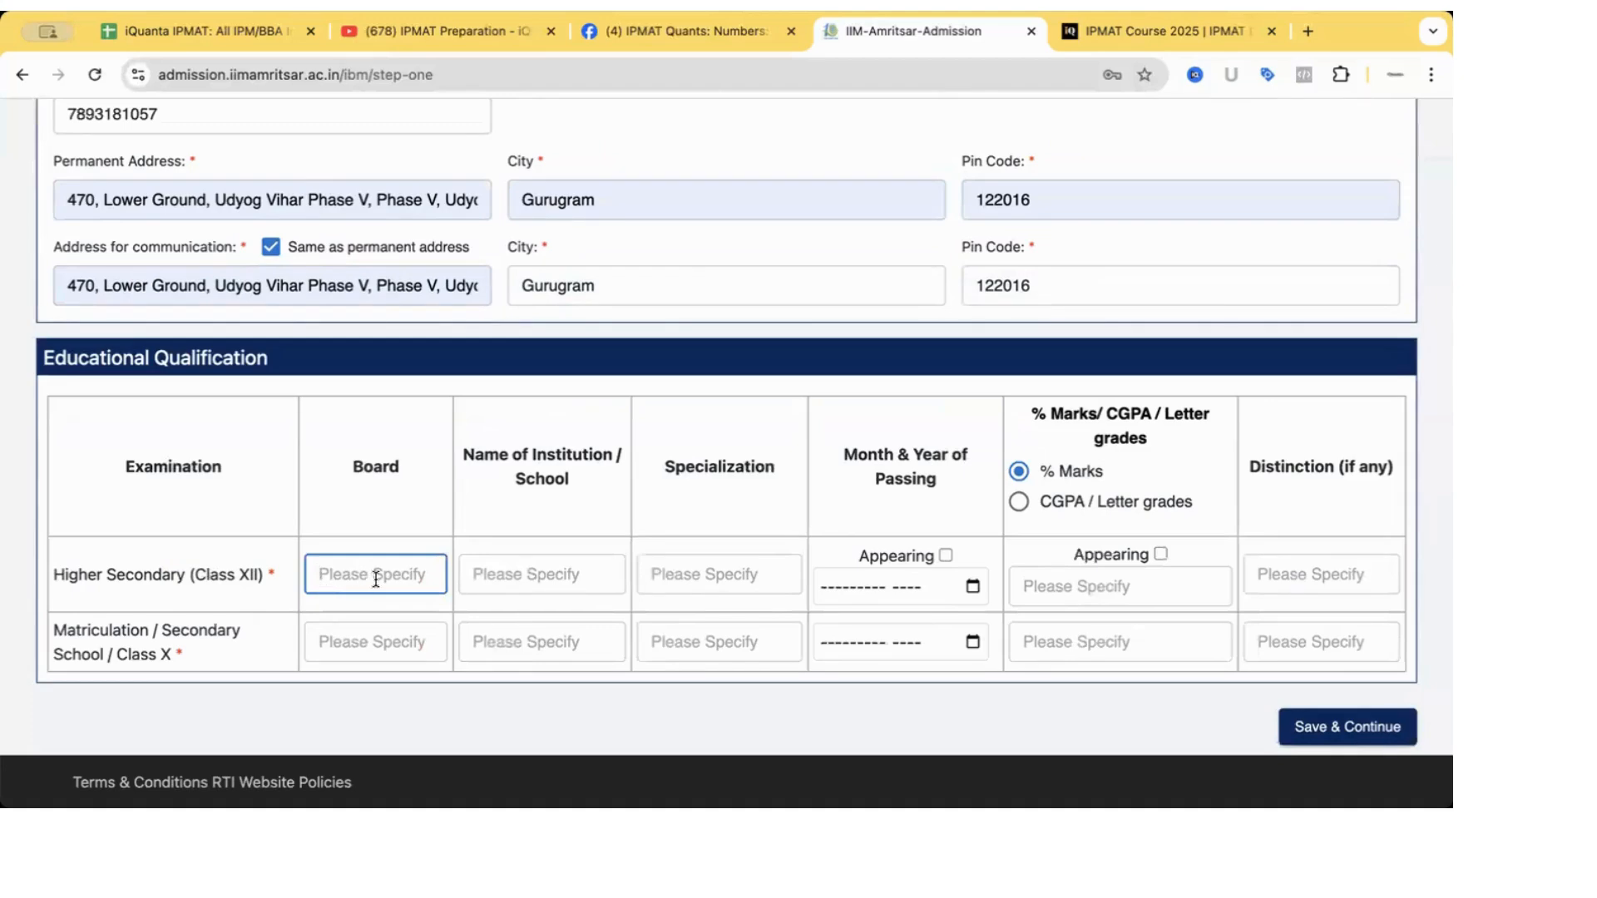
text(CBSE)
key(BackSpace)
key(BackSpace)
key(BackSpace)
text(entral Board O)
key(Tab)
text(Army)
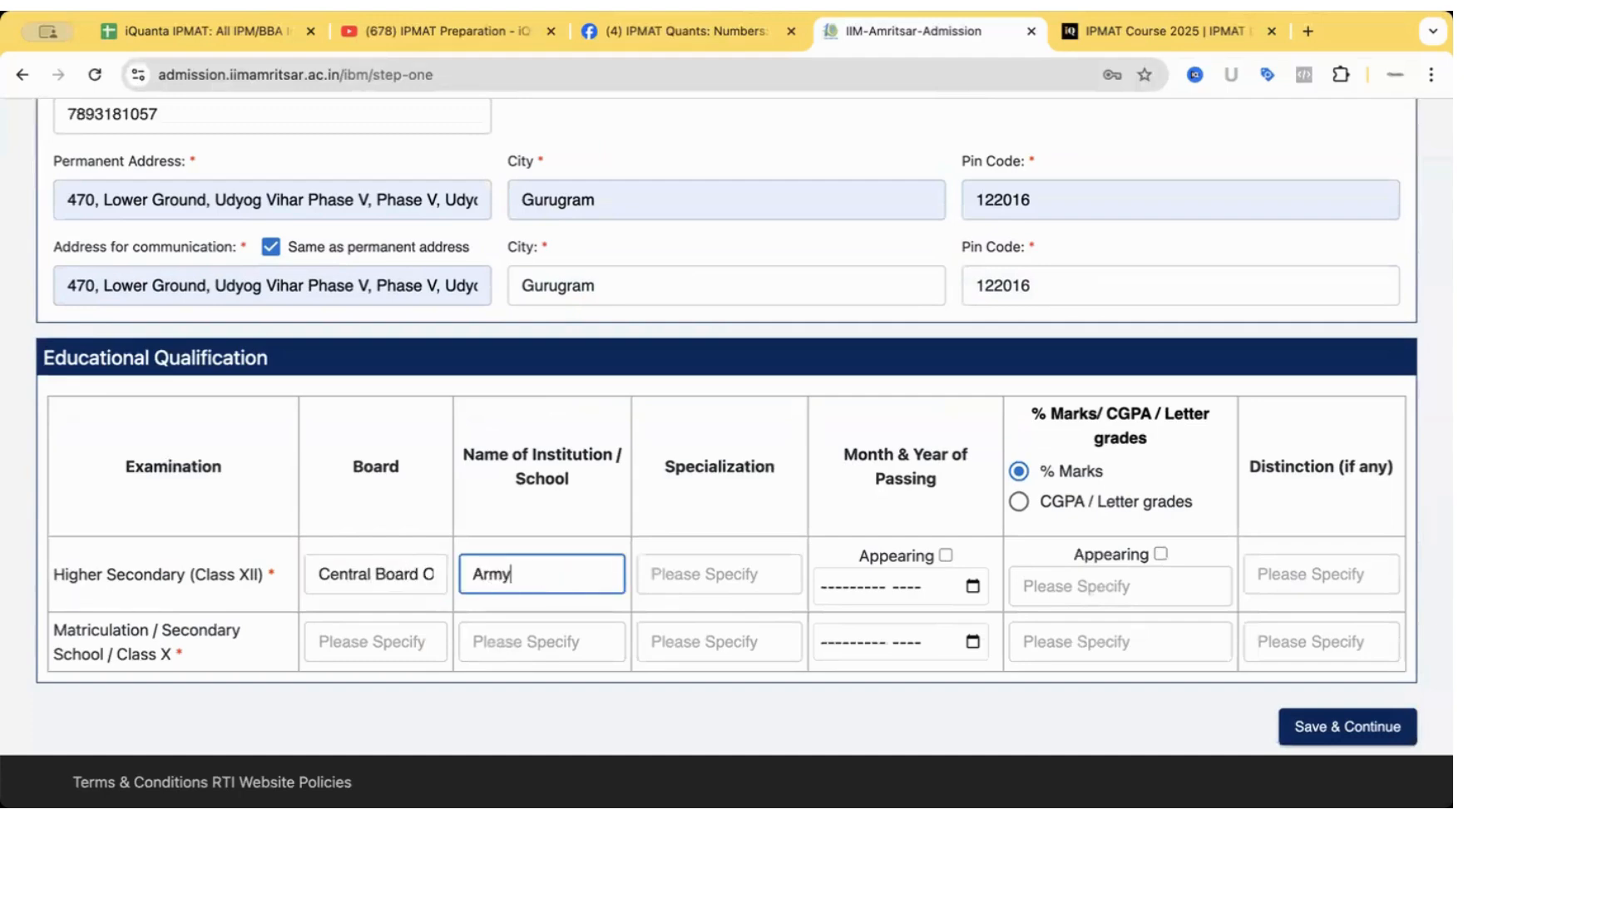
text( School Ranikhet)
click(682, 580)
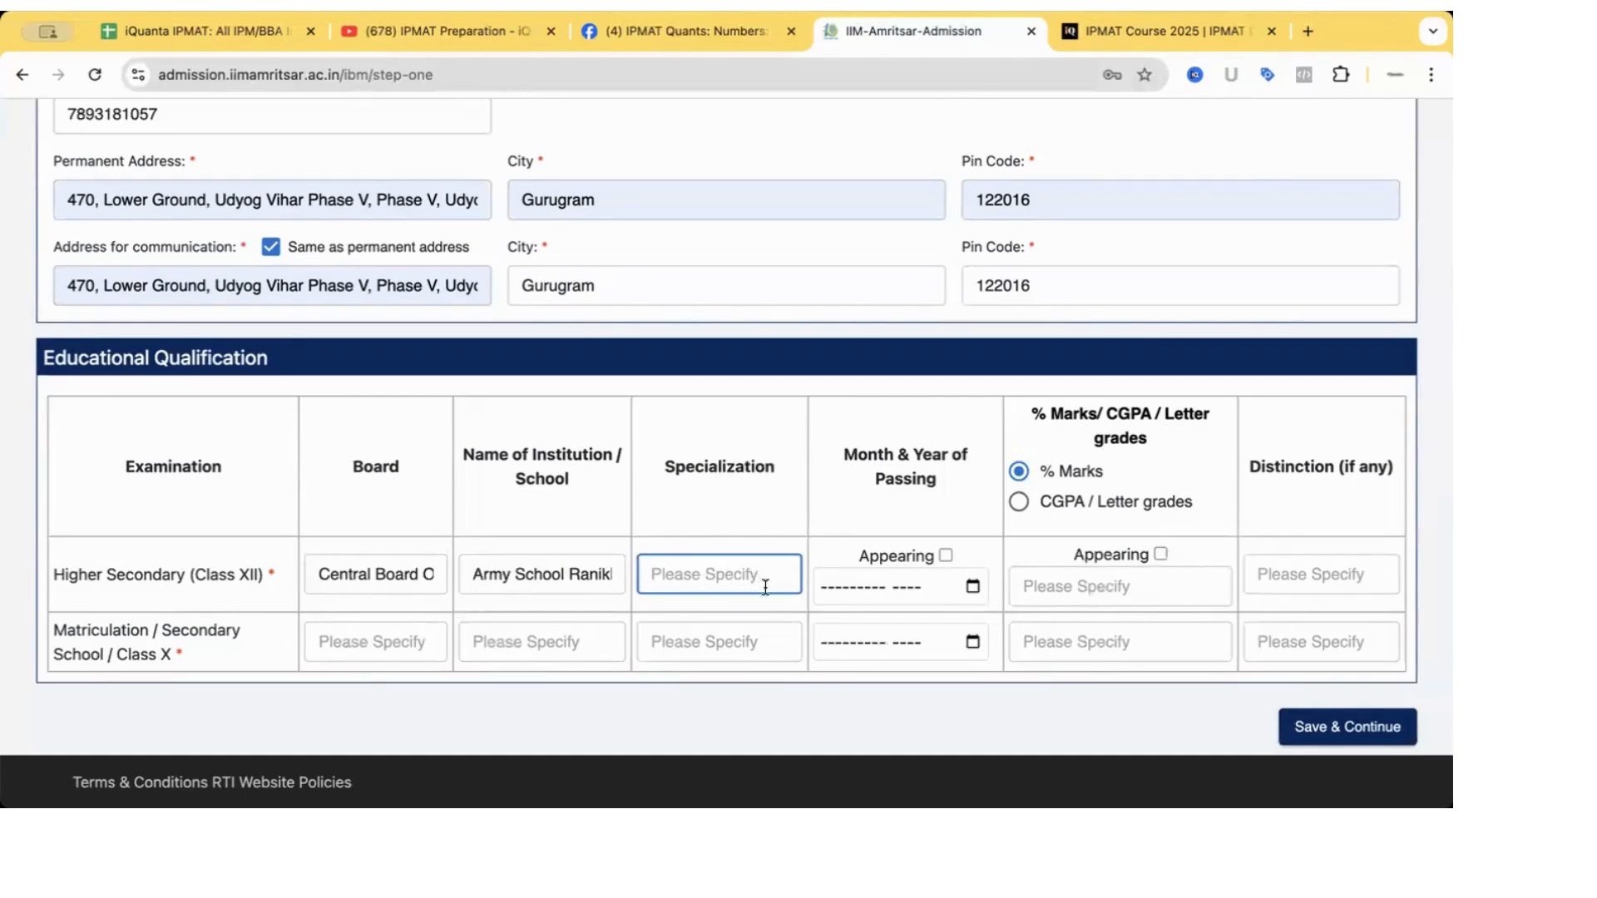
text(Science)
Leave Appearing unchecked and set the Class XII passing date to April 2024.
click(945, 555)
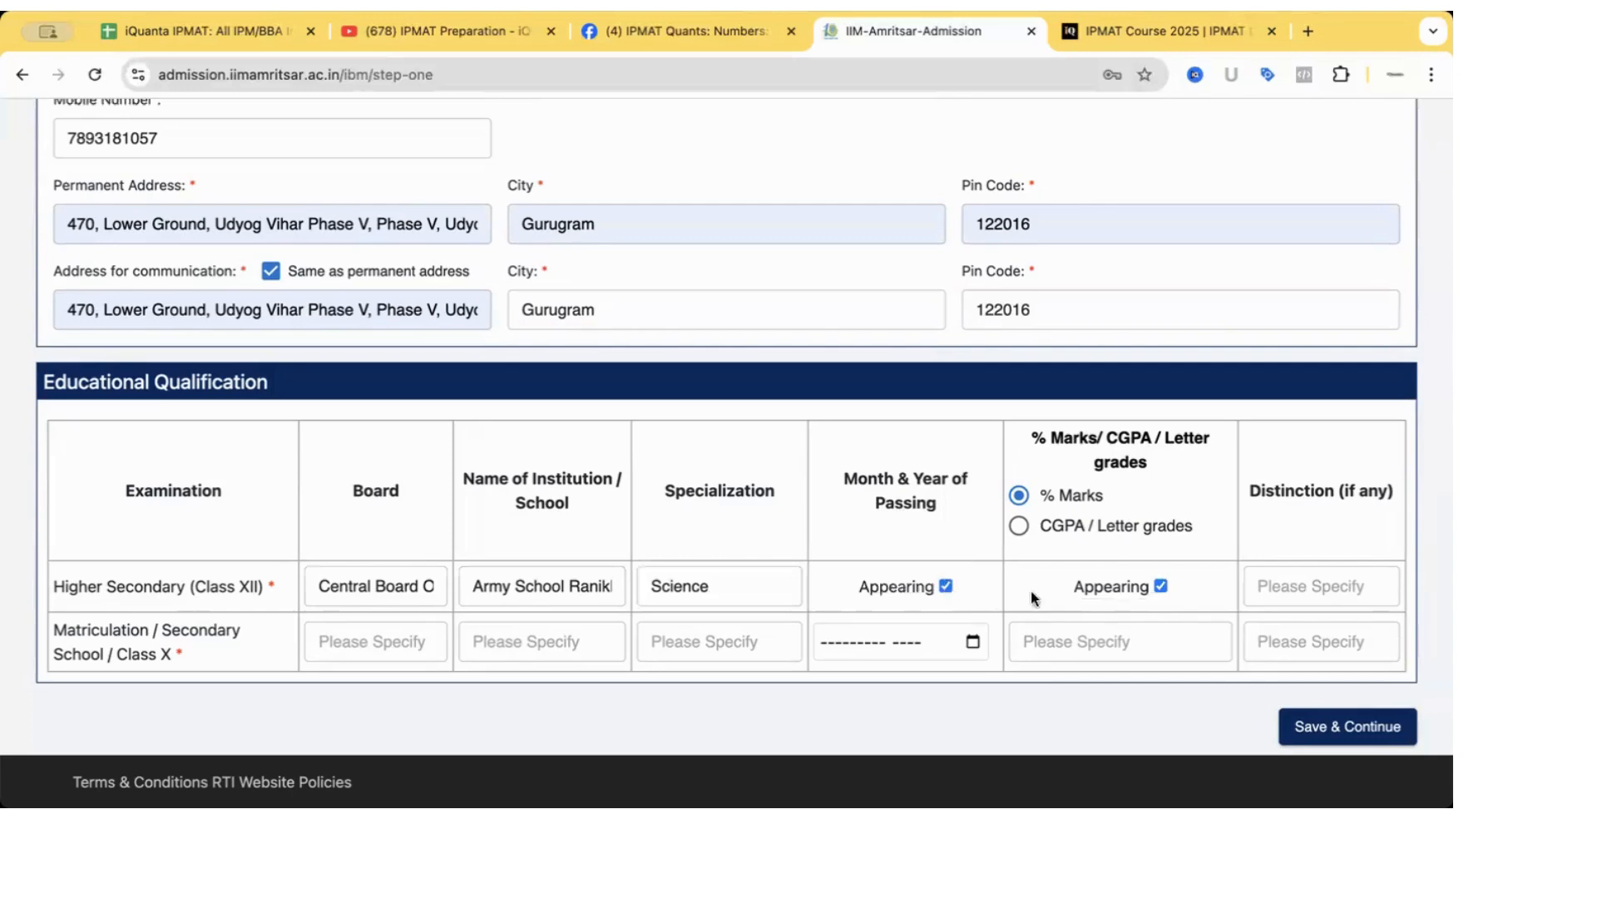
click(946, 587)
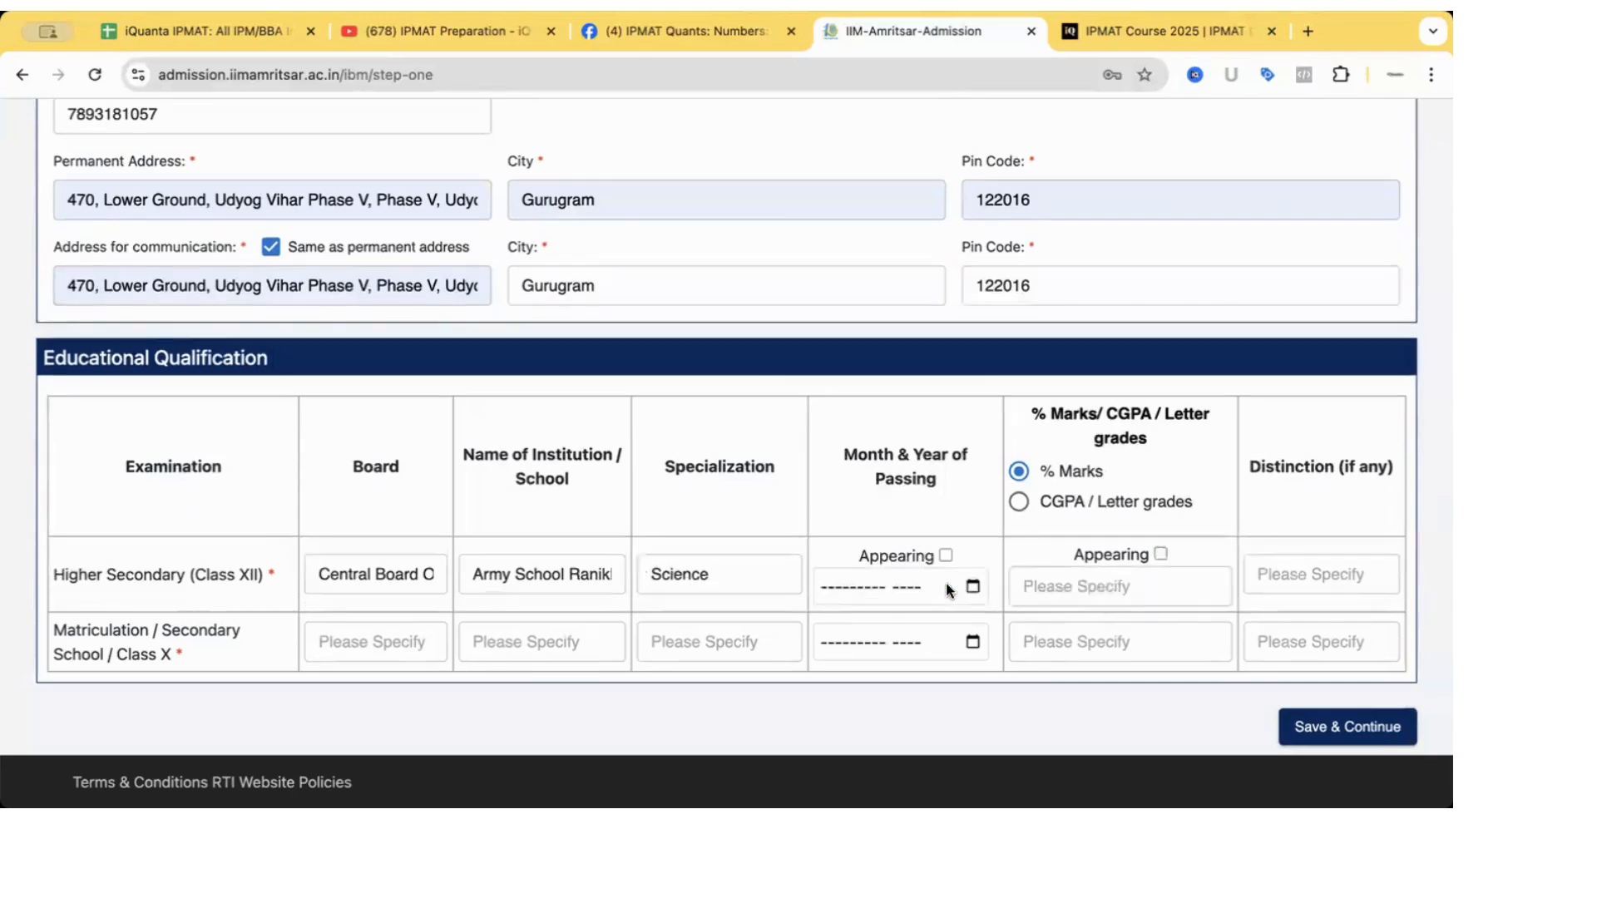
click(972, 588)
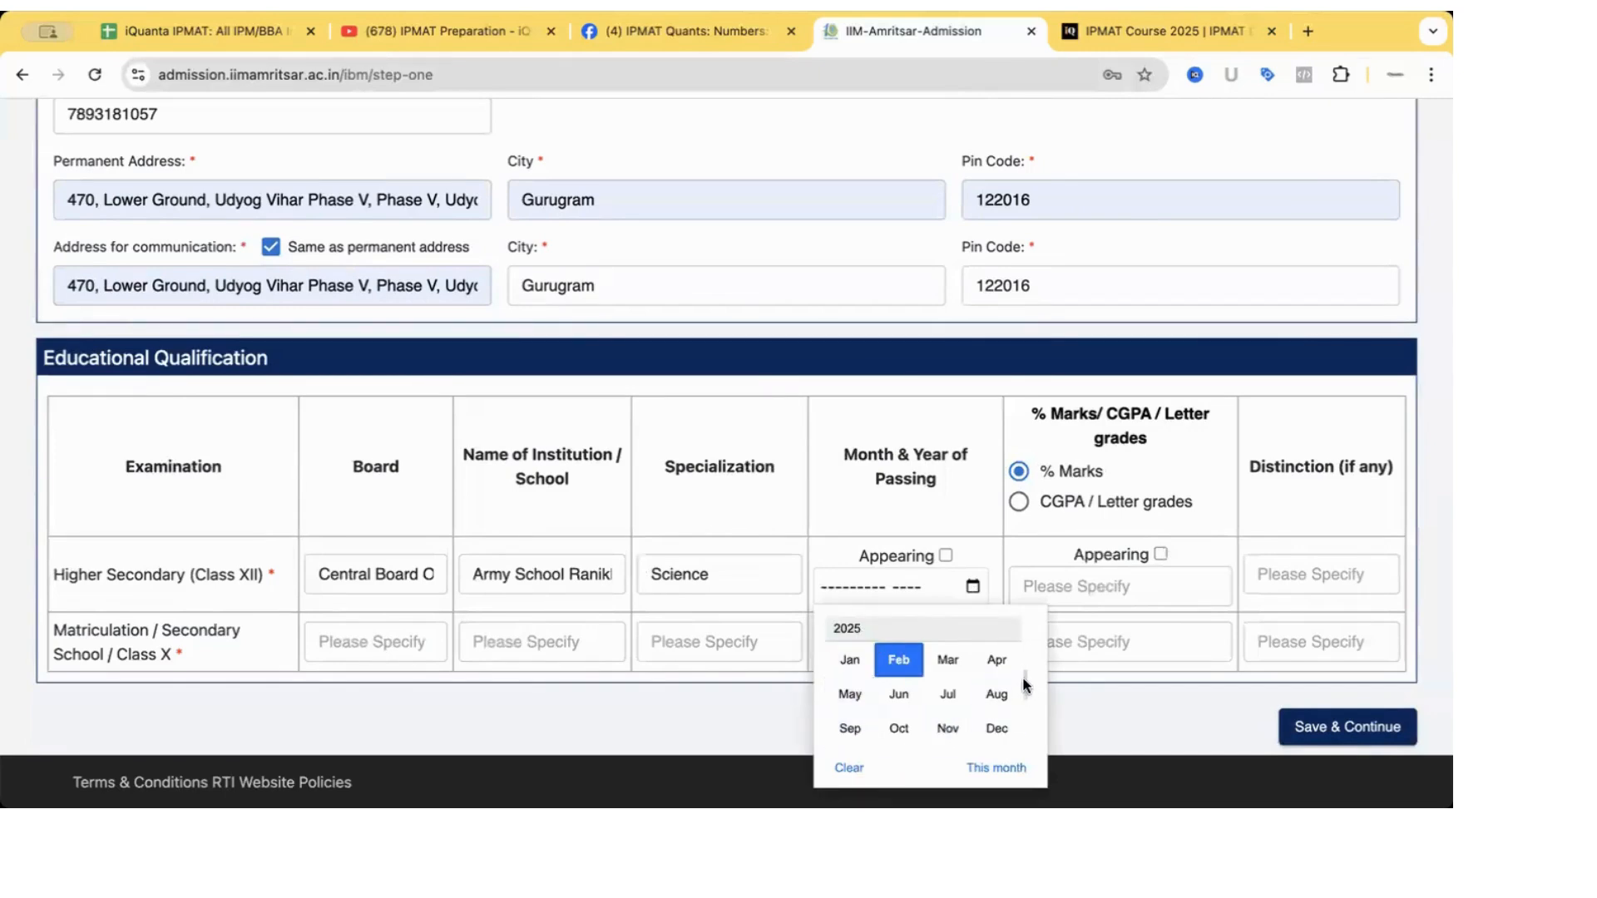
scroll(994, 640, up, 1)
scroll(992, 632, up, 3)
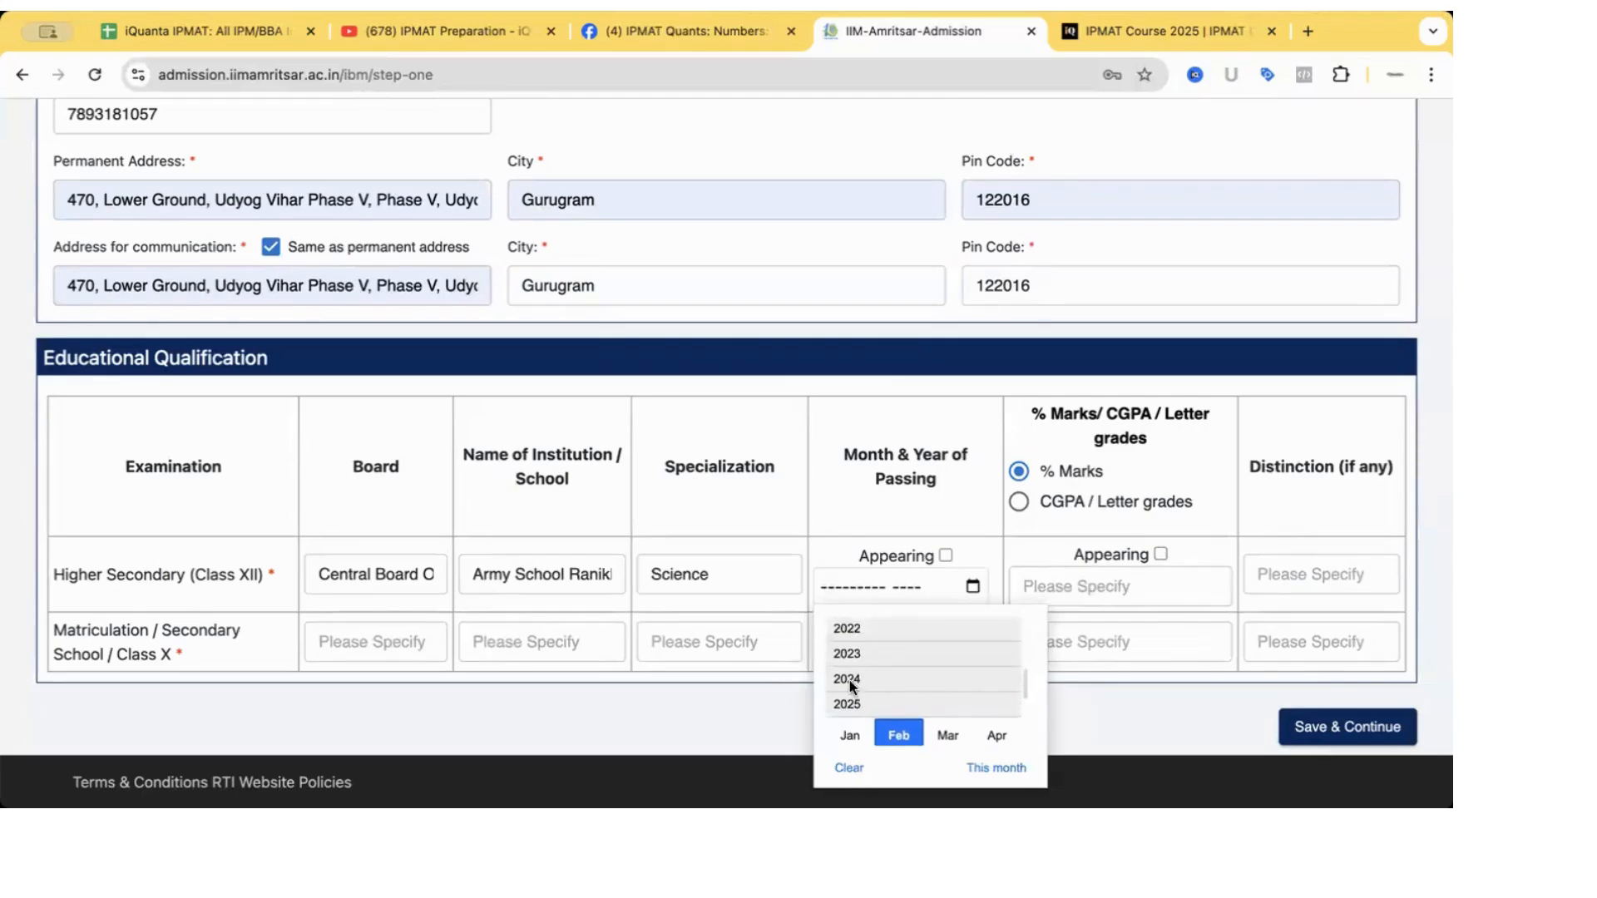
click(849, 680)
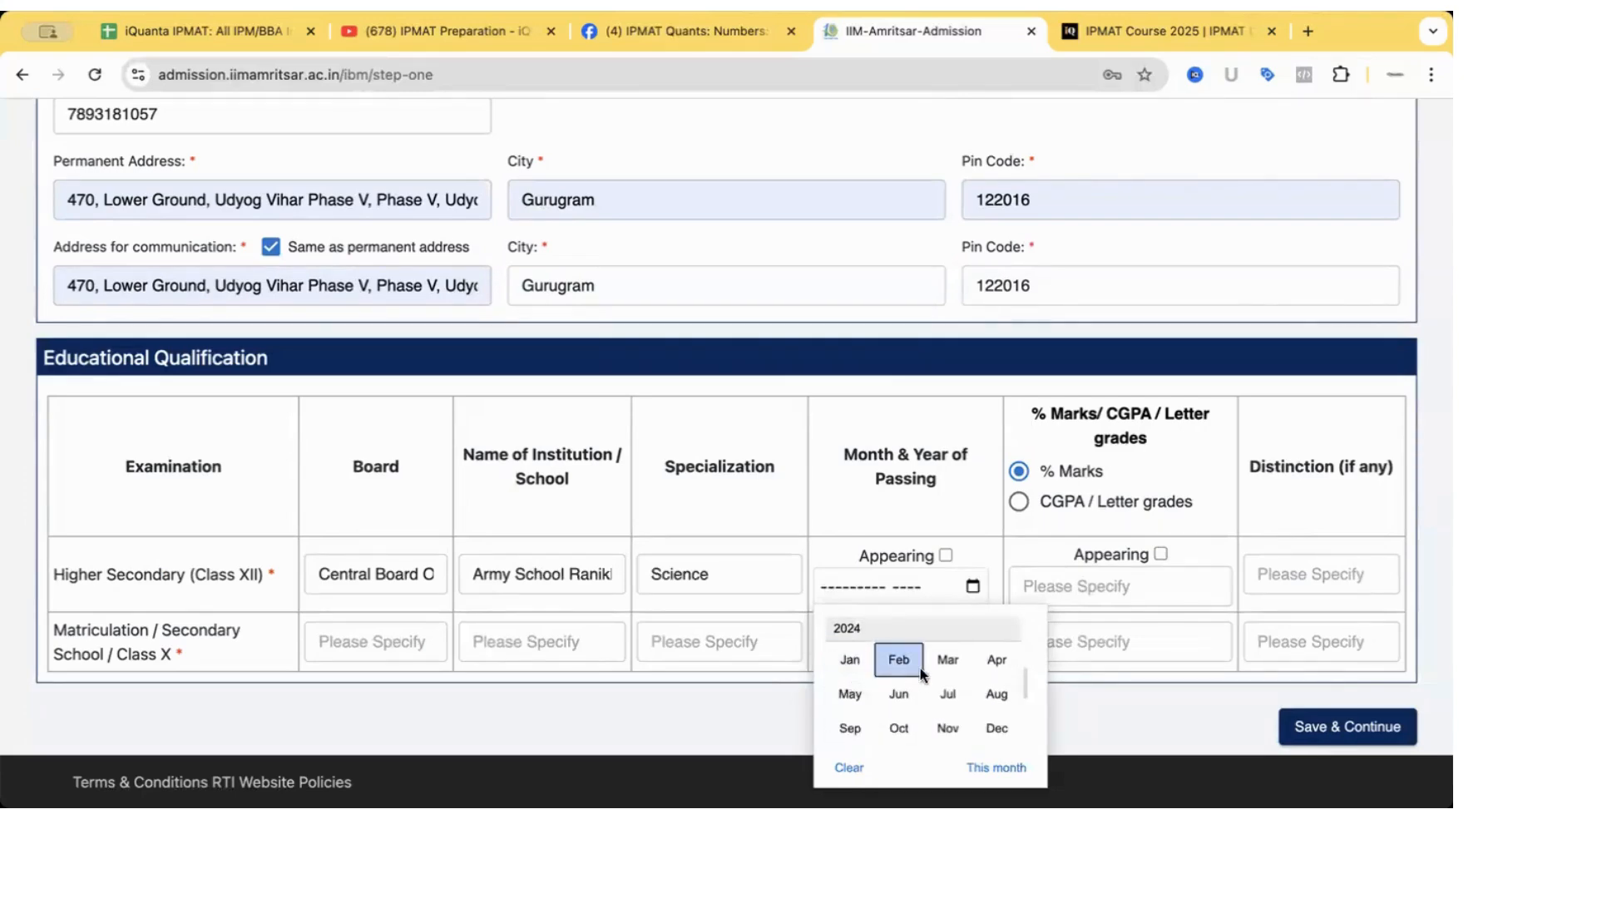
click(997, 659)
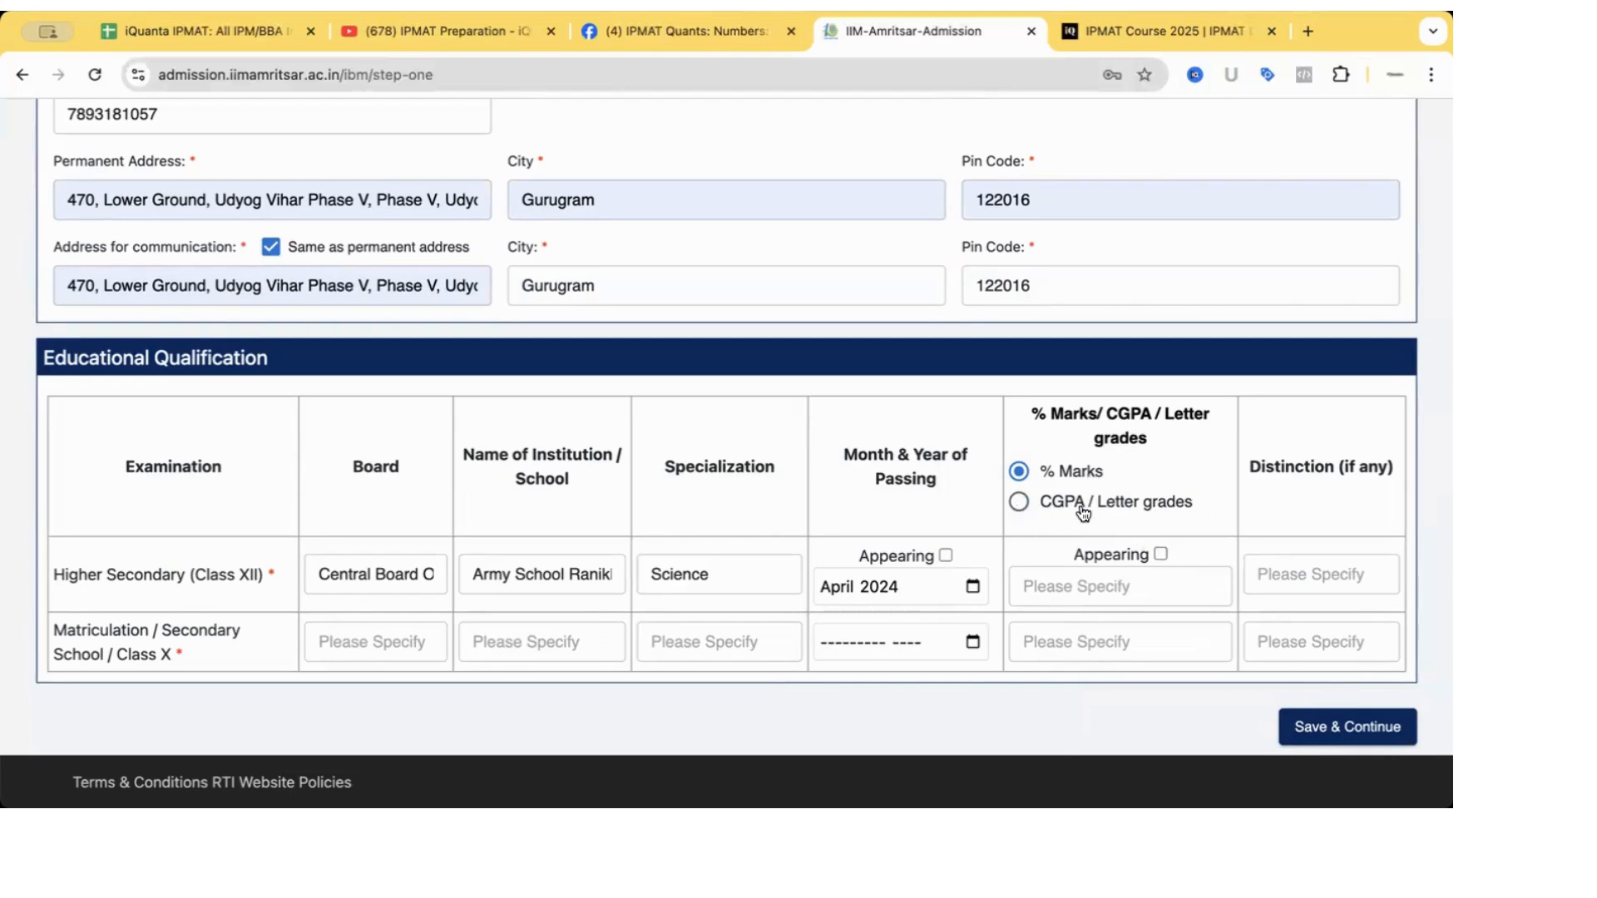
Keep % Marks grading and enter 90 as the Class XII percentage.
click(1019, 505)
click(1020, 471)
click(1047, 580)
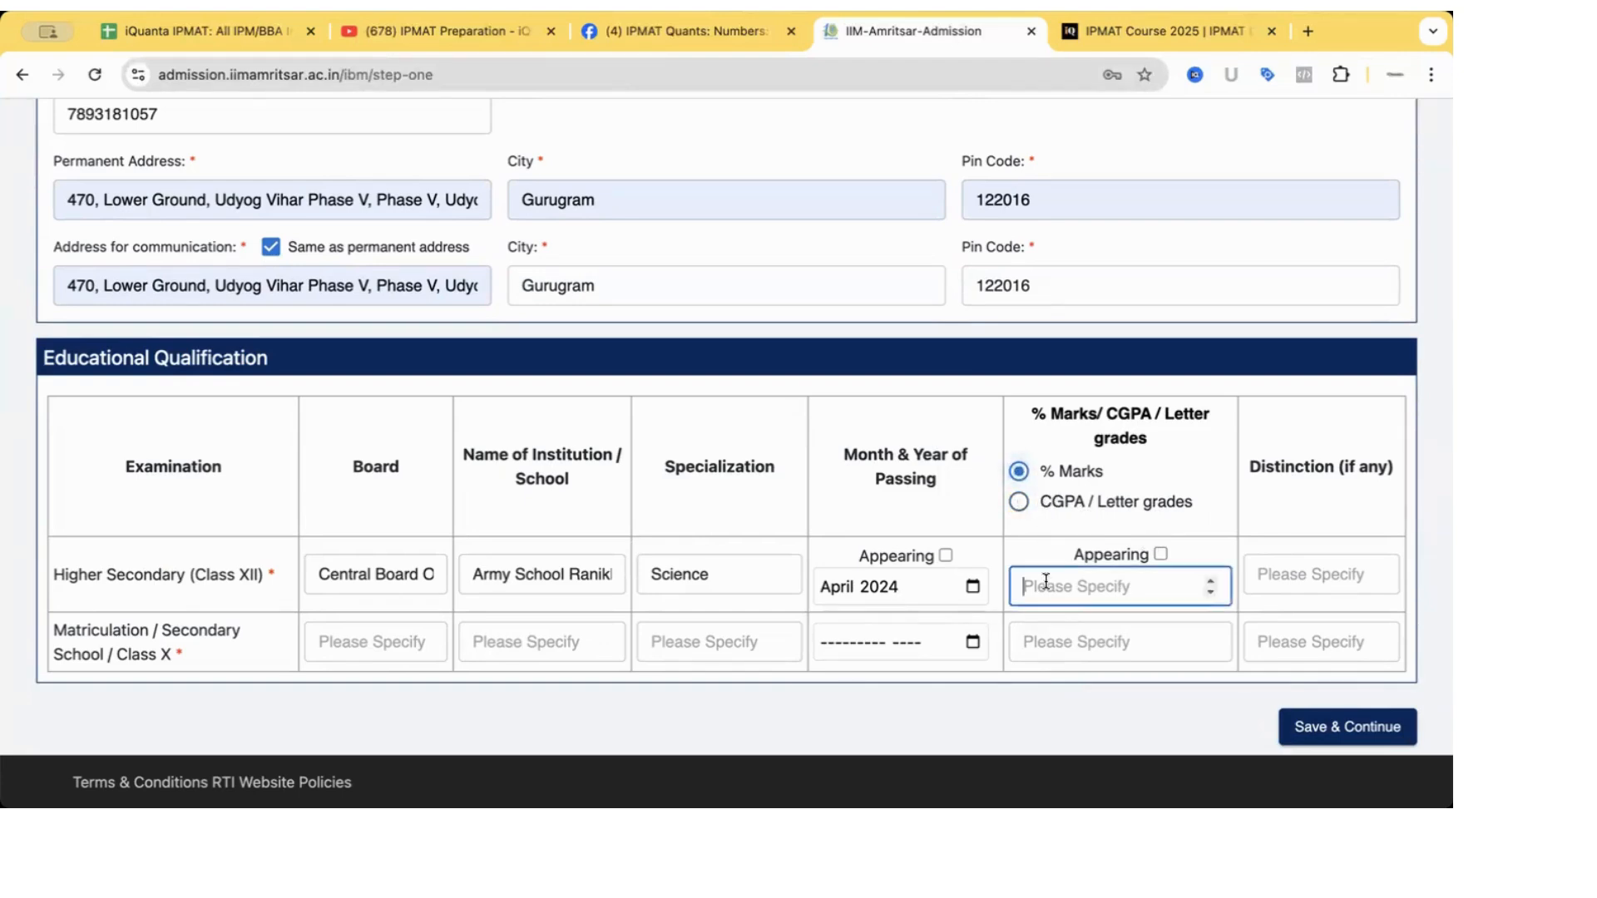
text(90)
click(1290, 576)
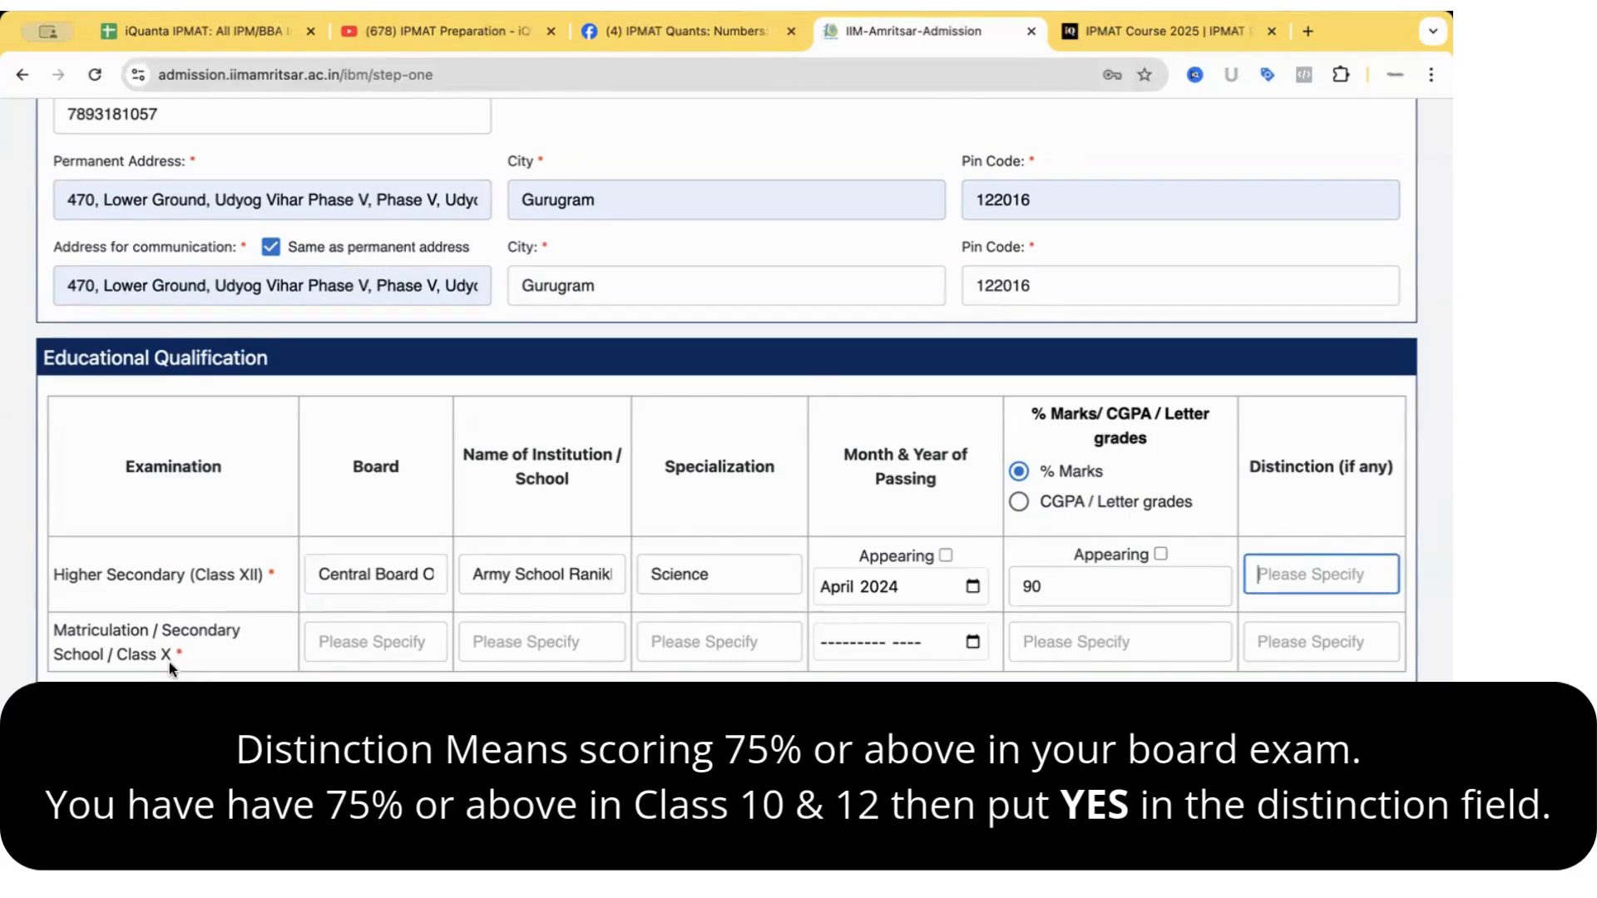
Copy the Class XII board name into the Class X board field.
click(335, 648)
click(356, 574)
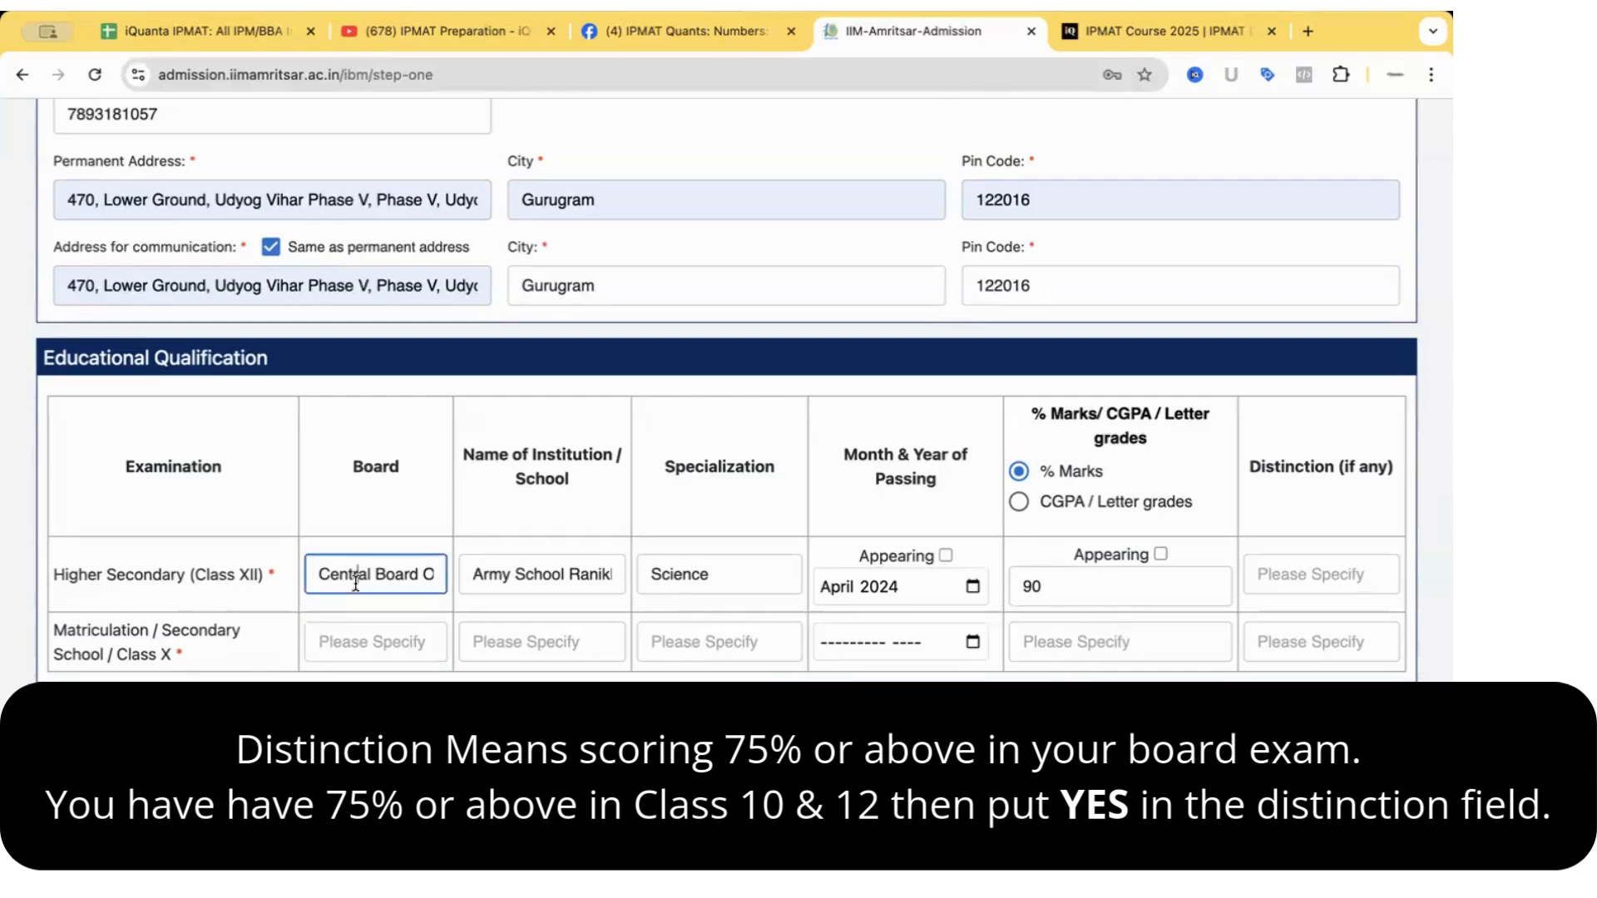
triple_click(356, 574)
key(ctrl+c)
click(360, 642)
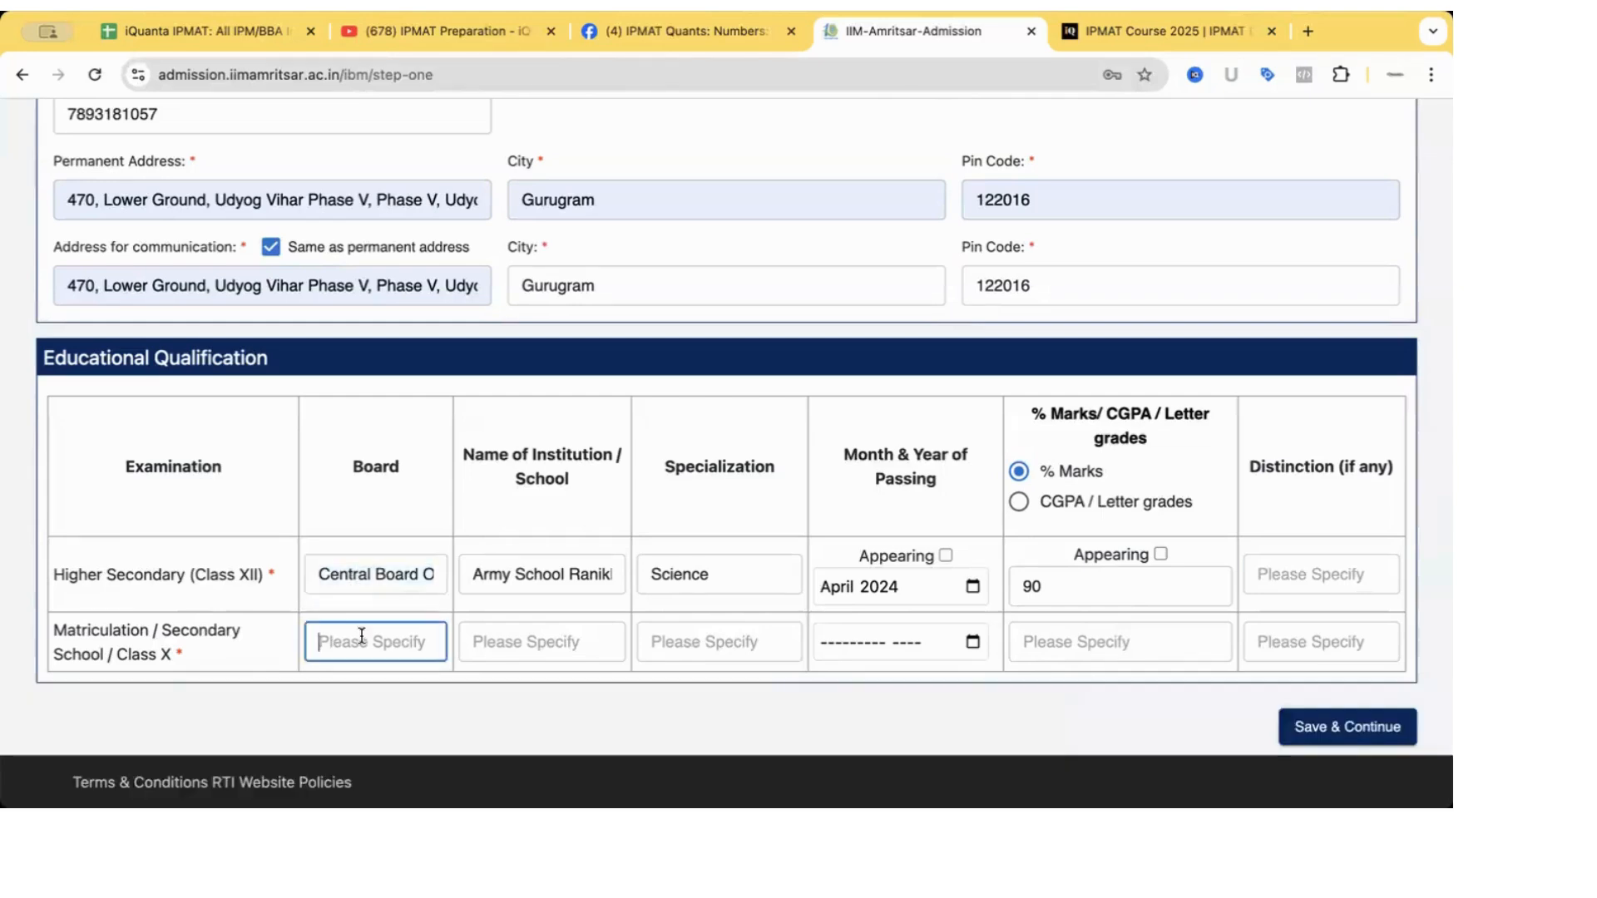
key(ctrl+v)
Copy the Class XII school name into the Class X institution field.
click(537, 641)
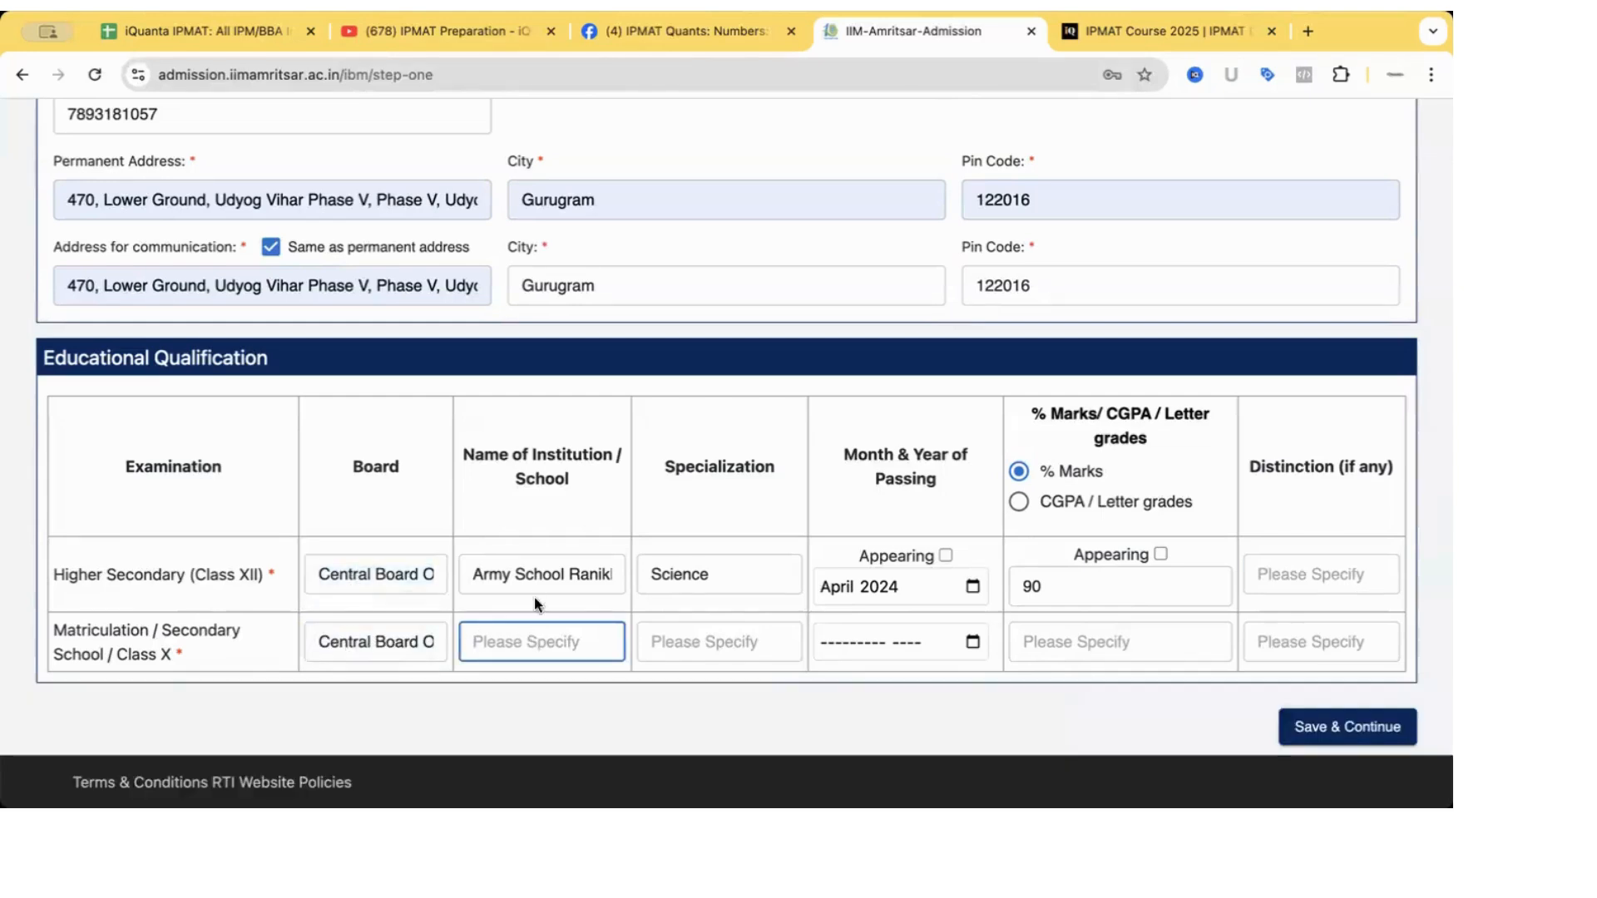
click(539, 574)
triple_click(539, 575)
key(ctrl+c)
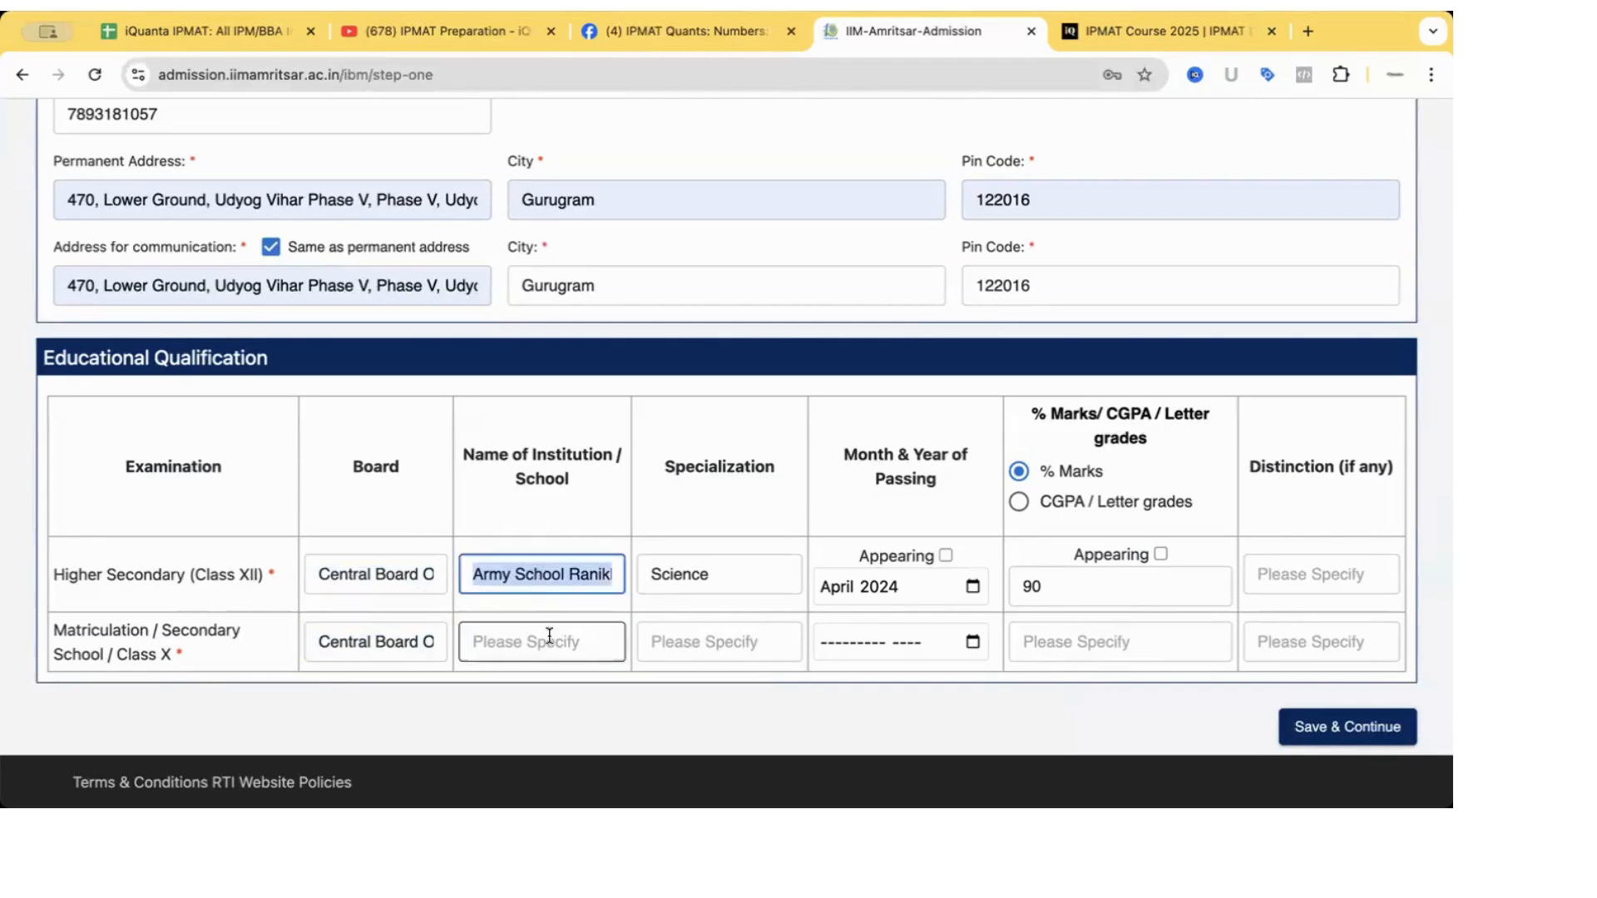
click(549, 638)
key(ctrl+v)
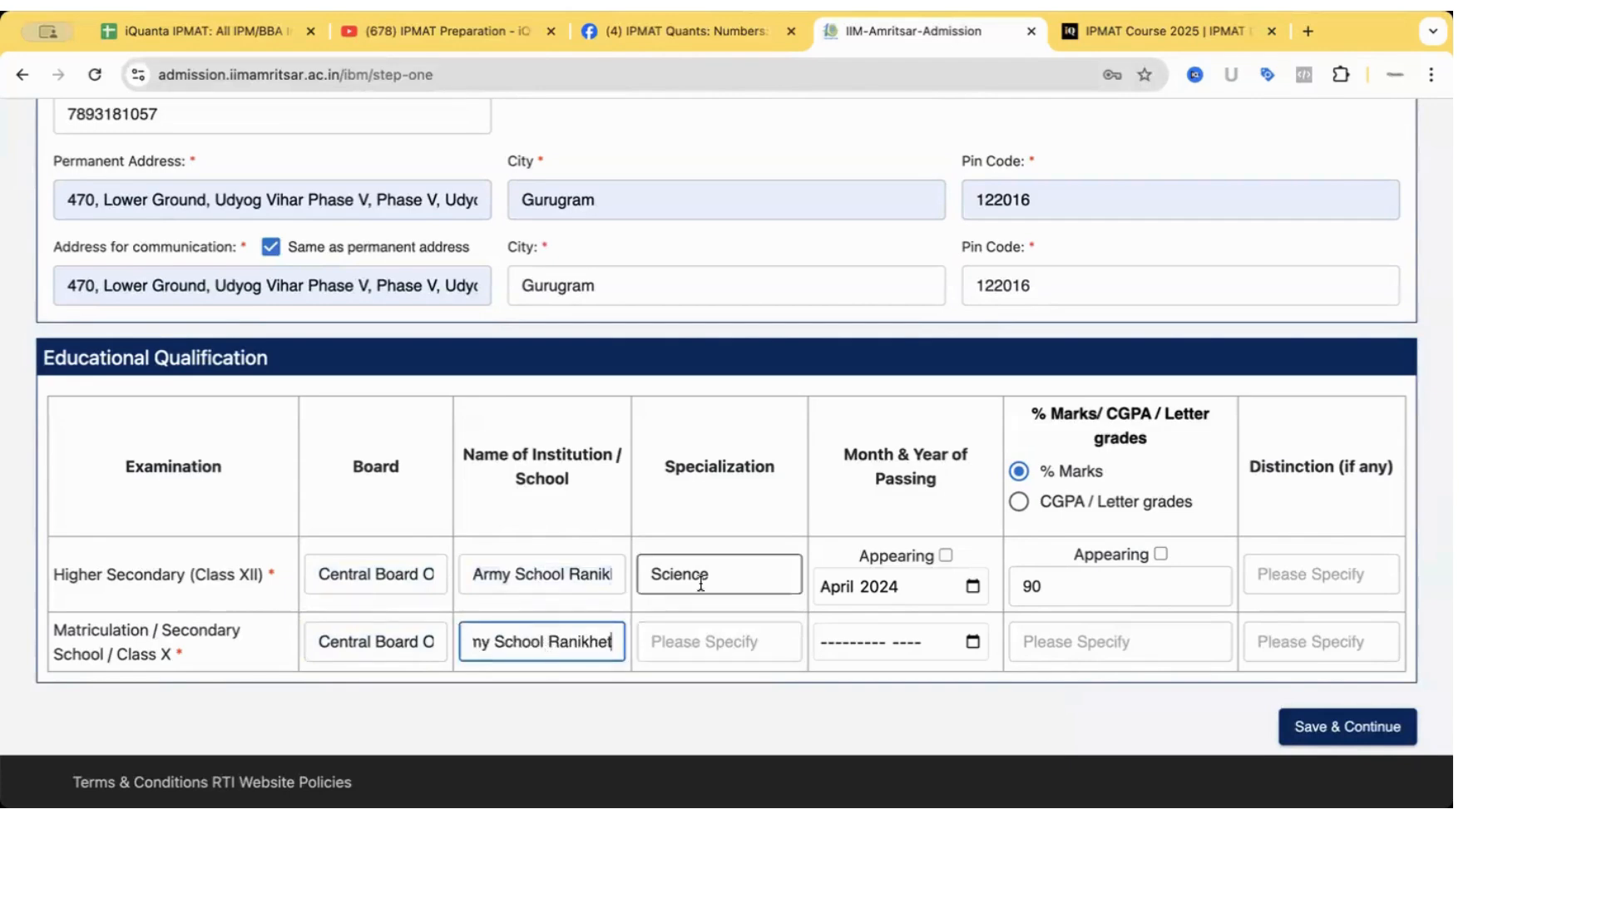
click(704, 644)
Set the Class X passing month and year to April 2022.
click(972, 643)
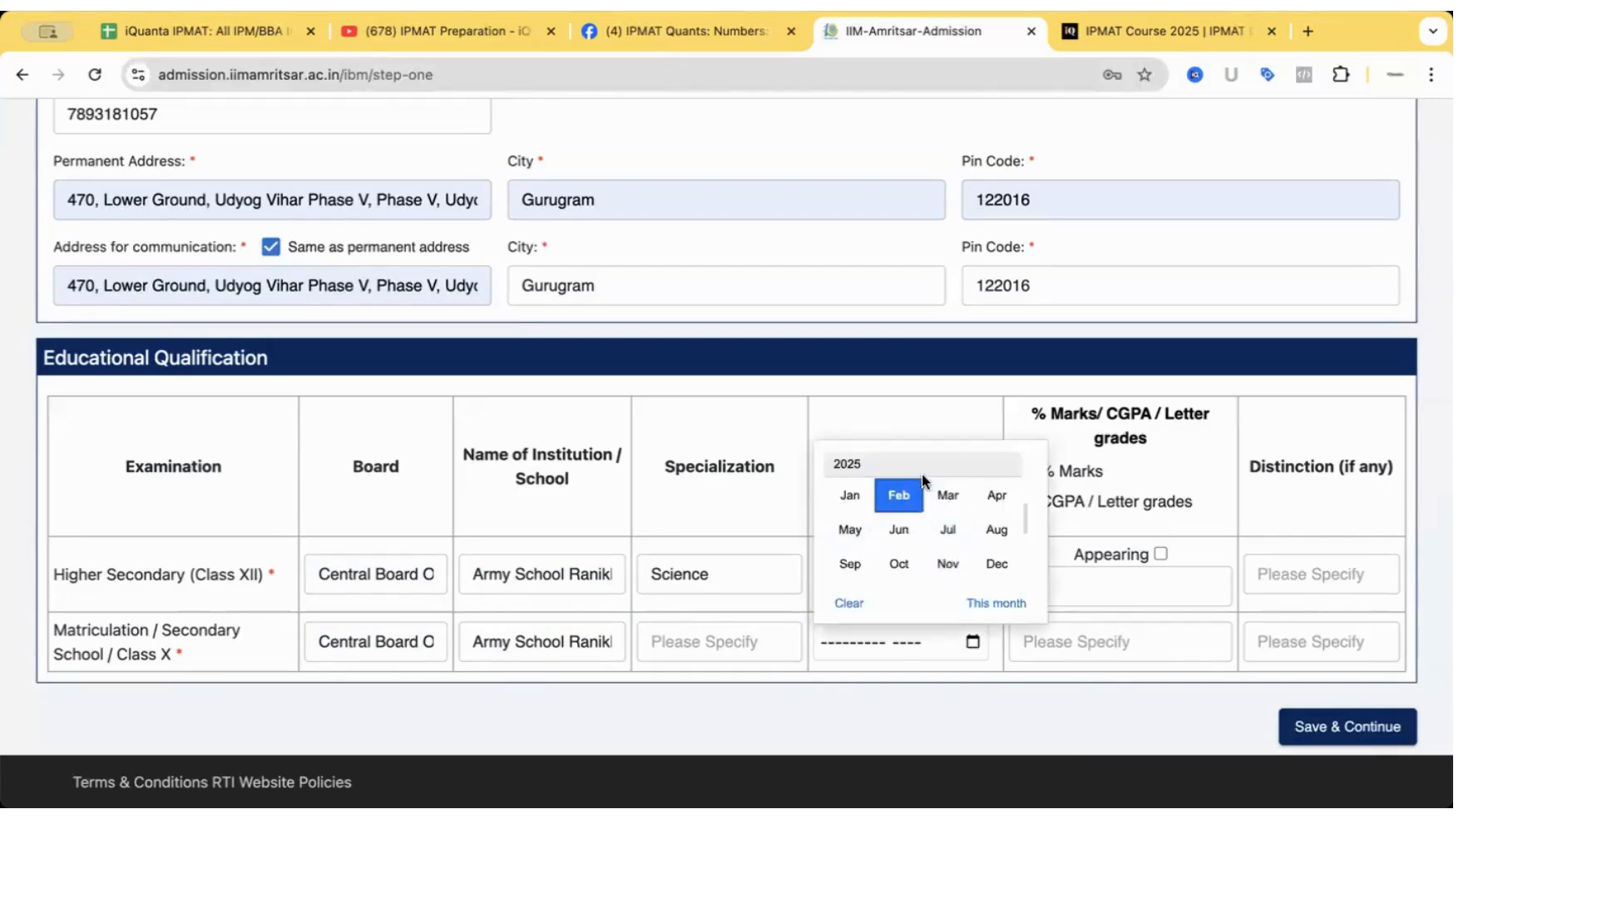
click(960, 463)
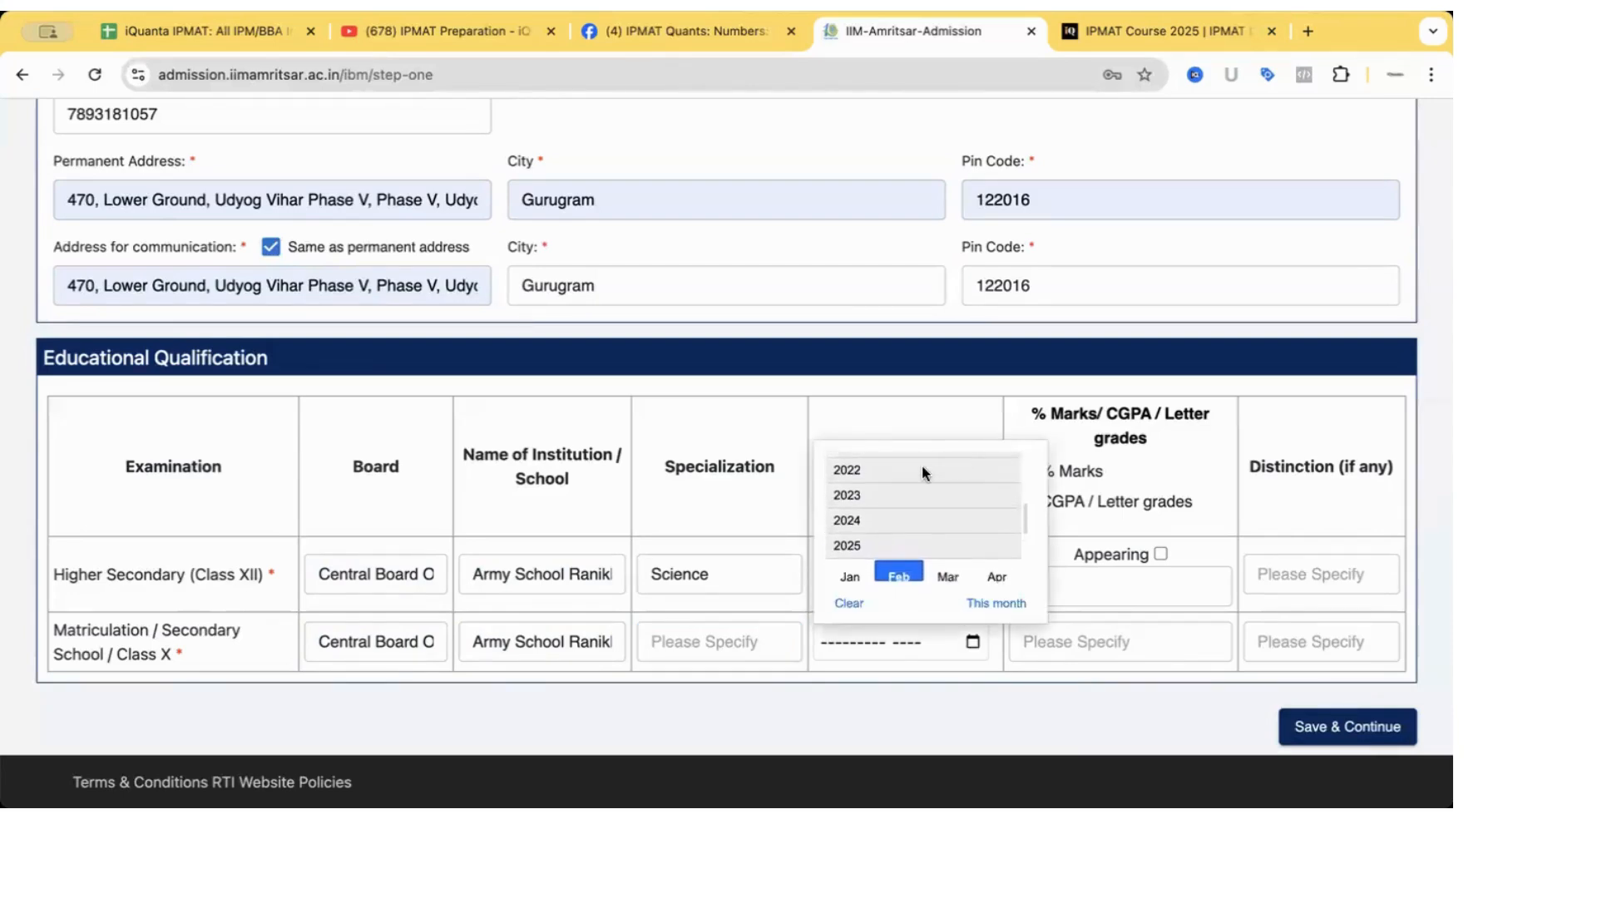
click(920, 465)
click(995, 497)
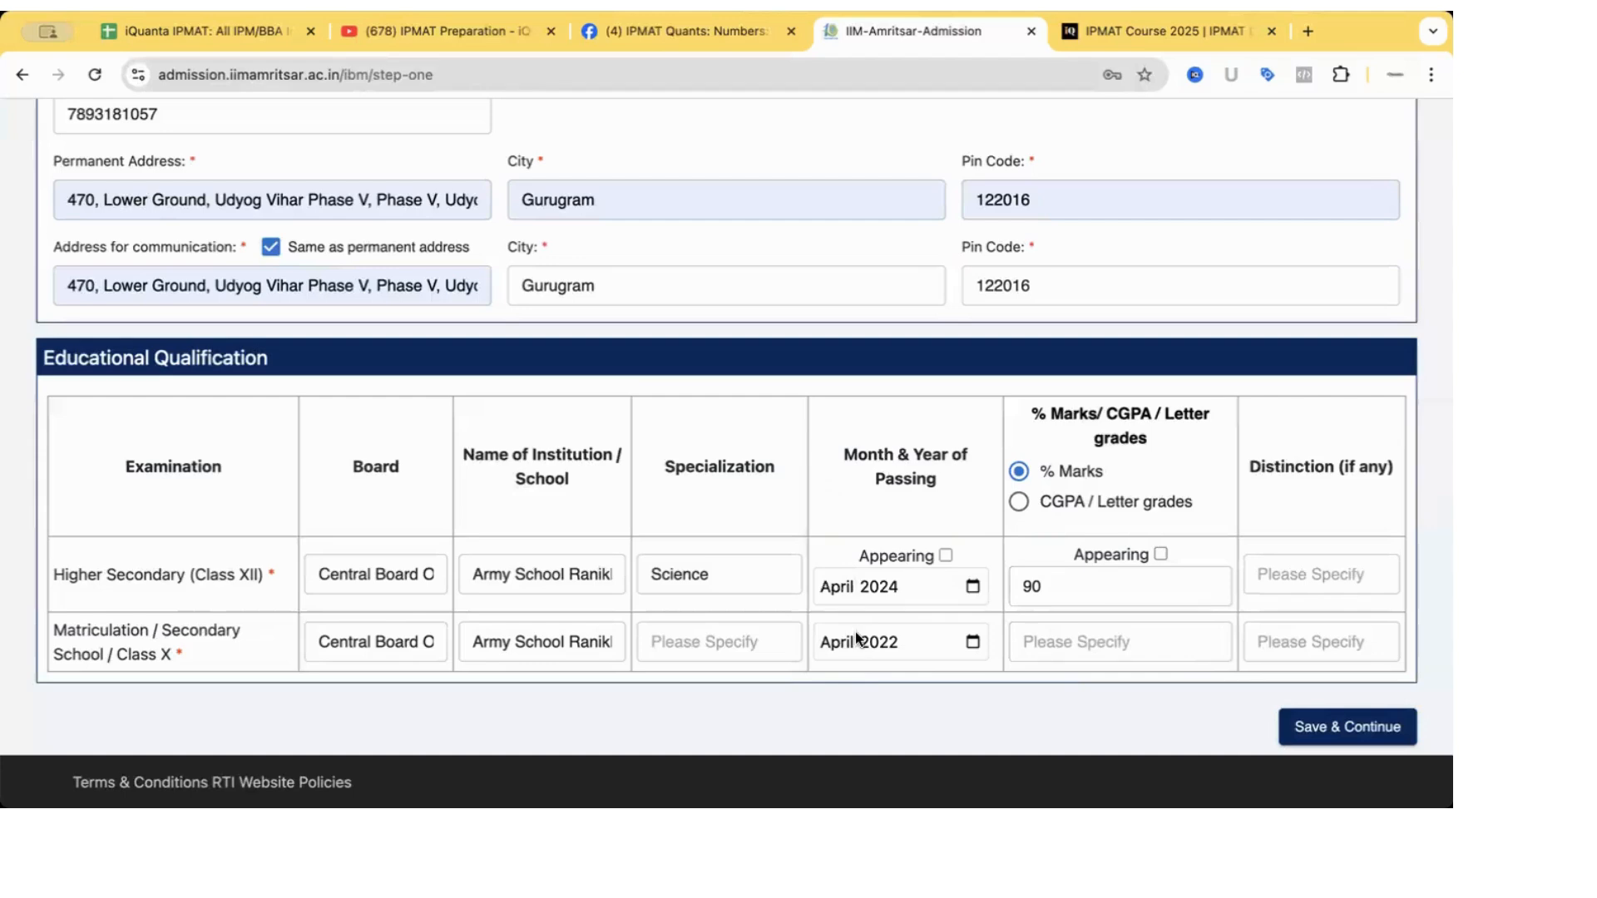
Enter 90 in the Class X marks, then clear the entry again.
click(1051, 638)
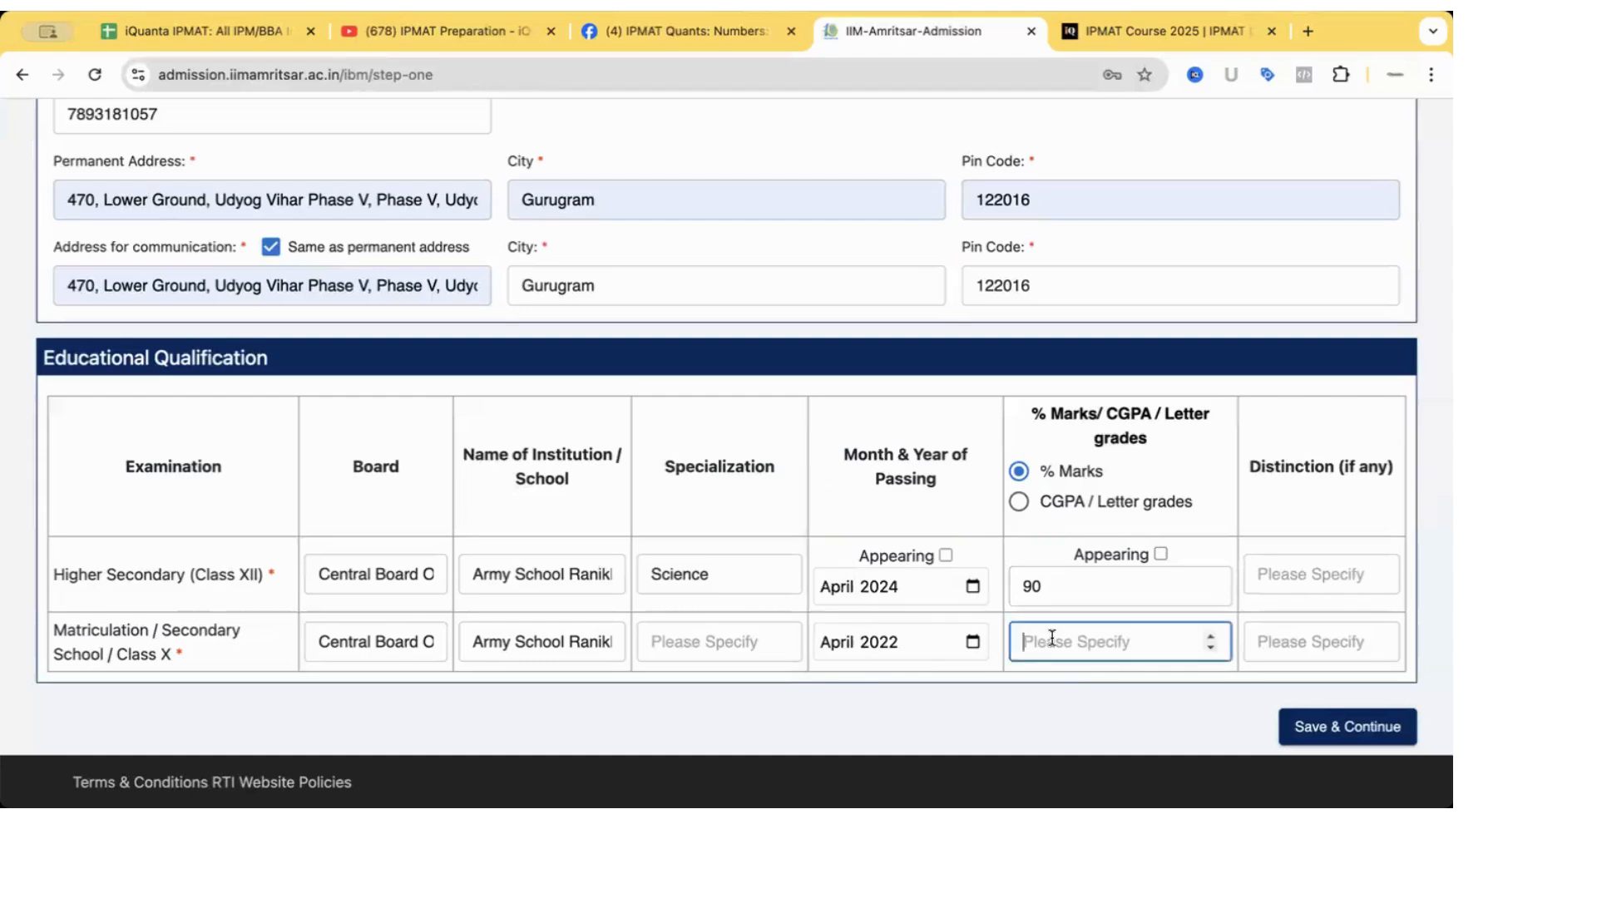
text(90)
click(1022, 503)
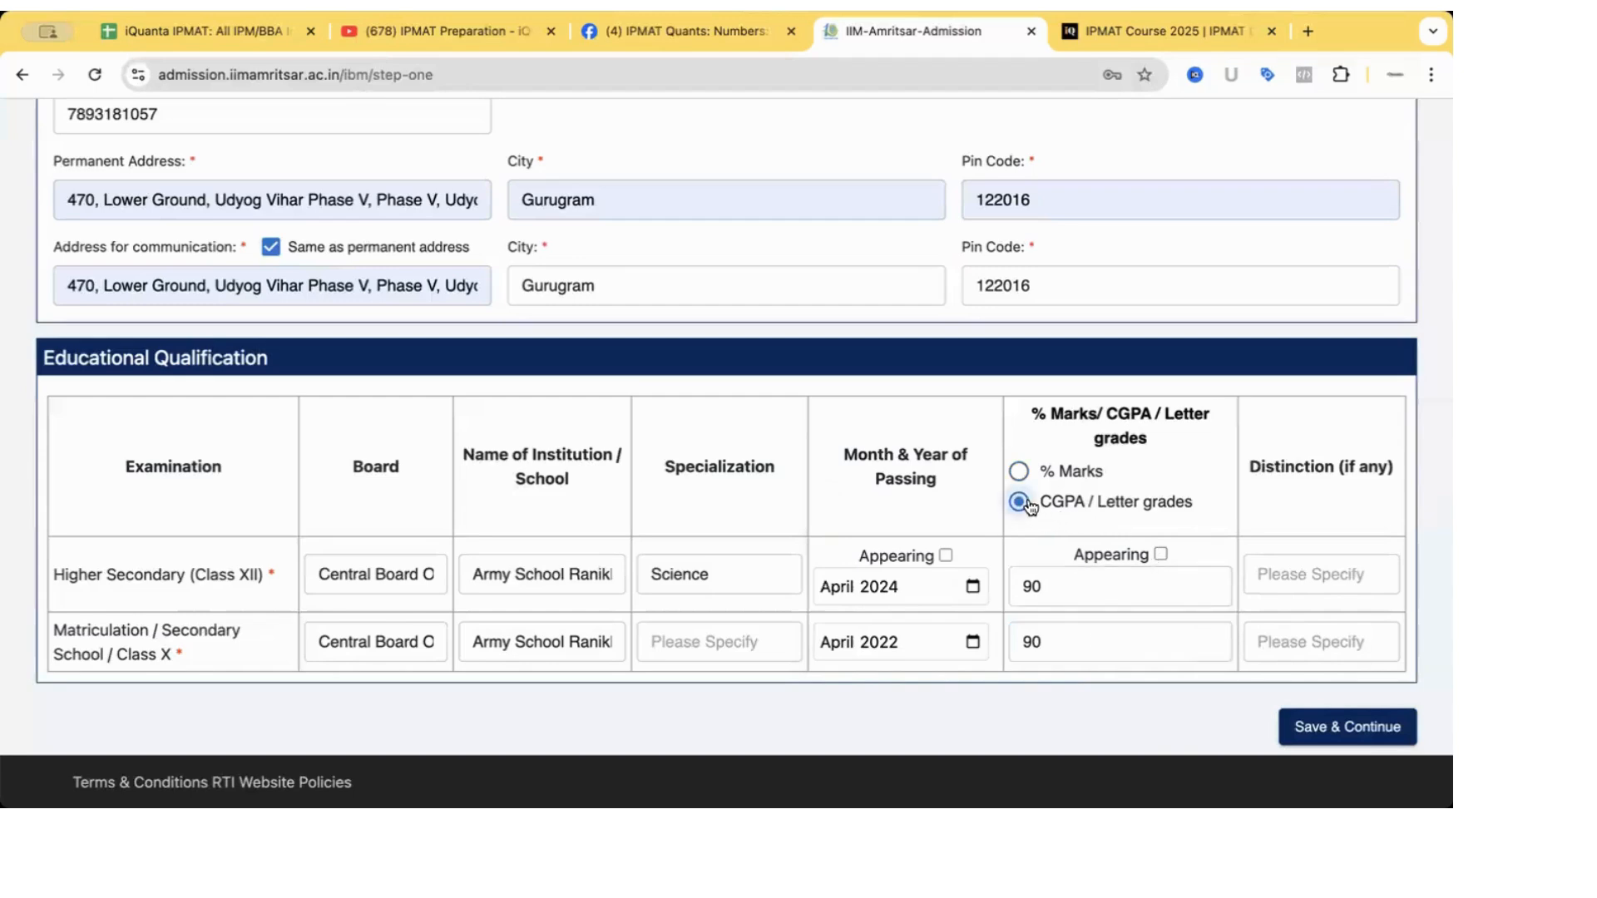
click(1070, 649)
key(BackSpace)
key(BackSpace)
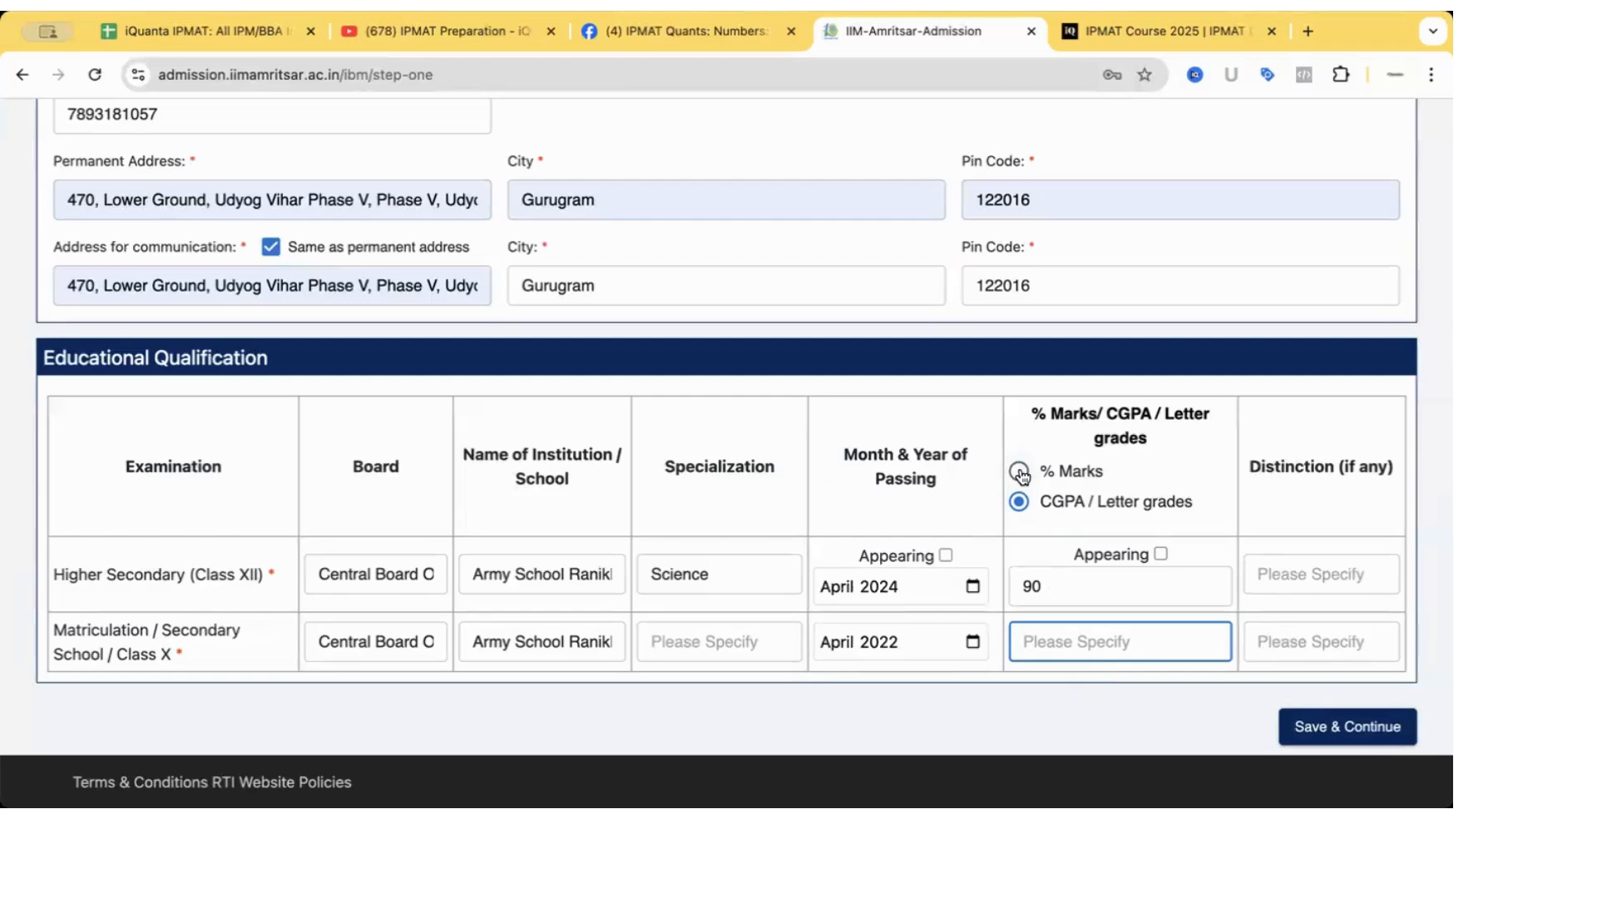
Choose % Marks grading and enter 95 as the Class X marks.
click(1019, 472)
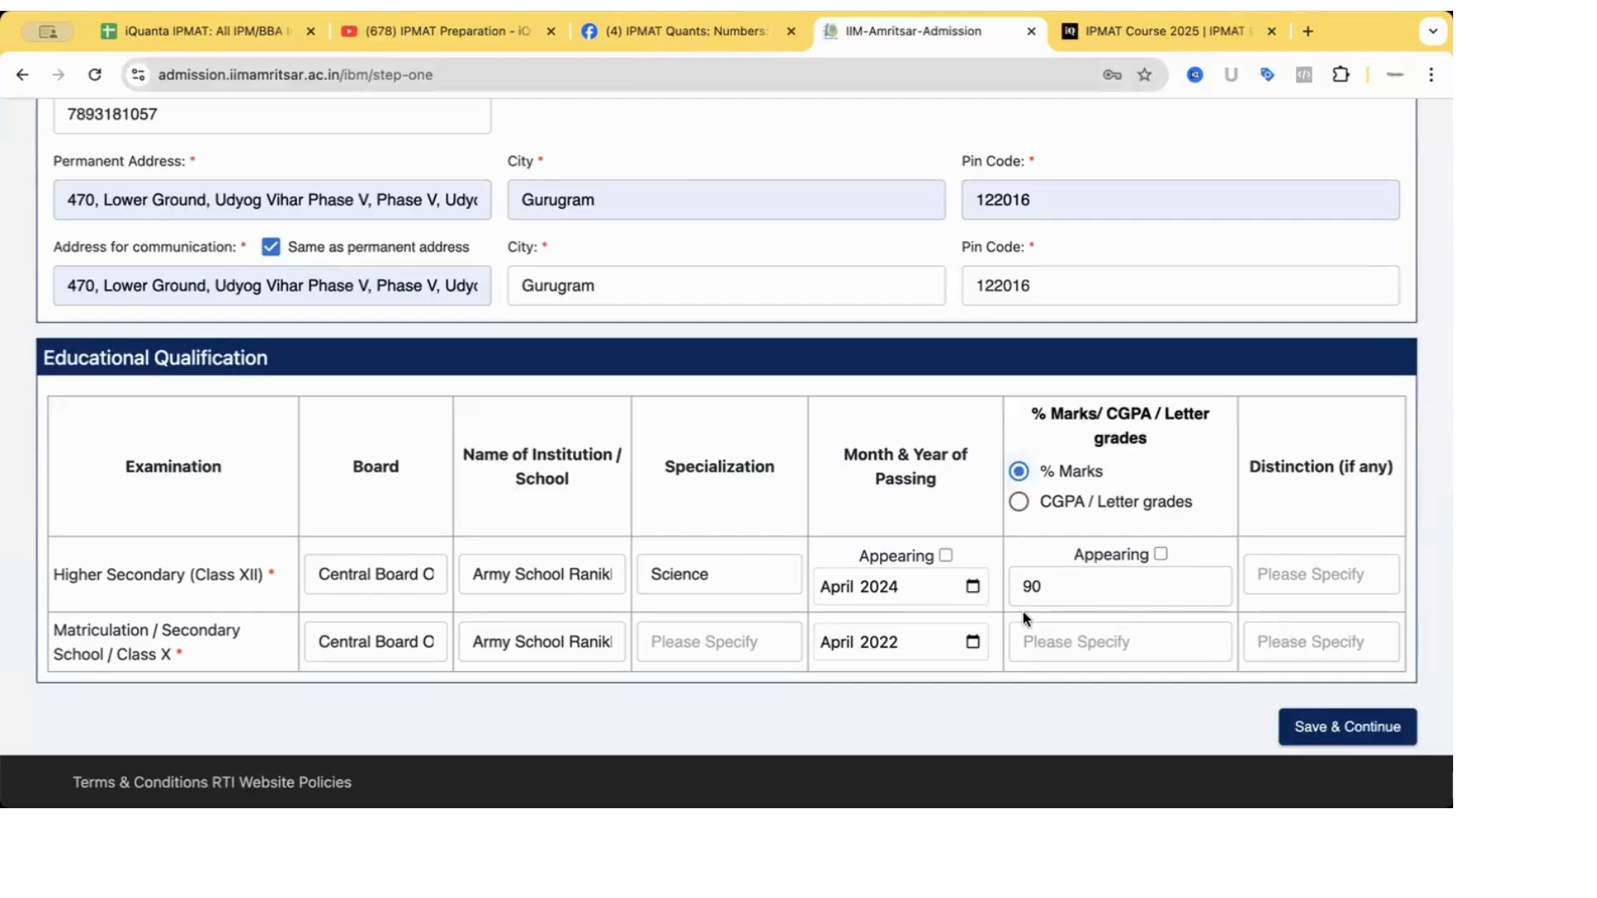
click(1024, 641)
text(95)
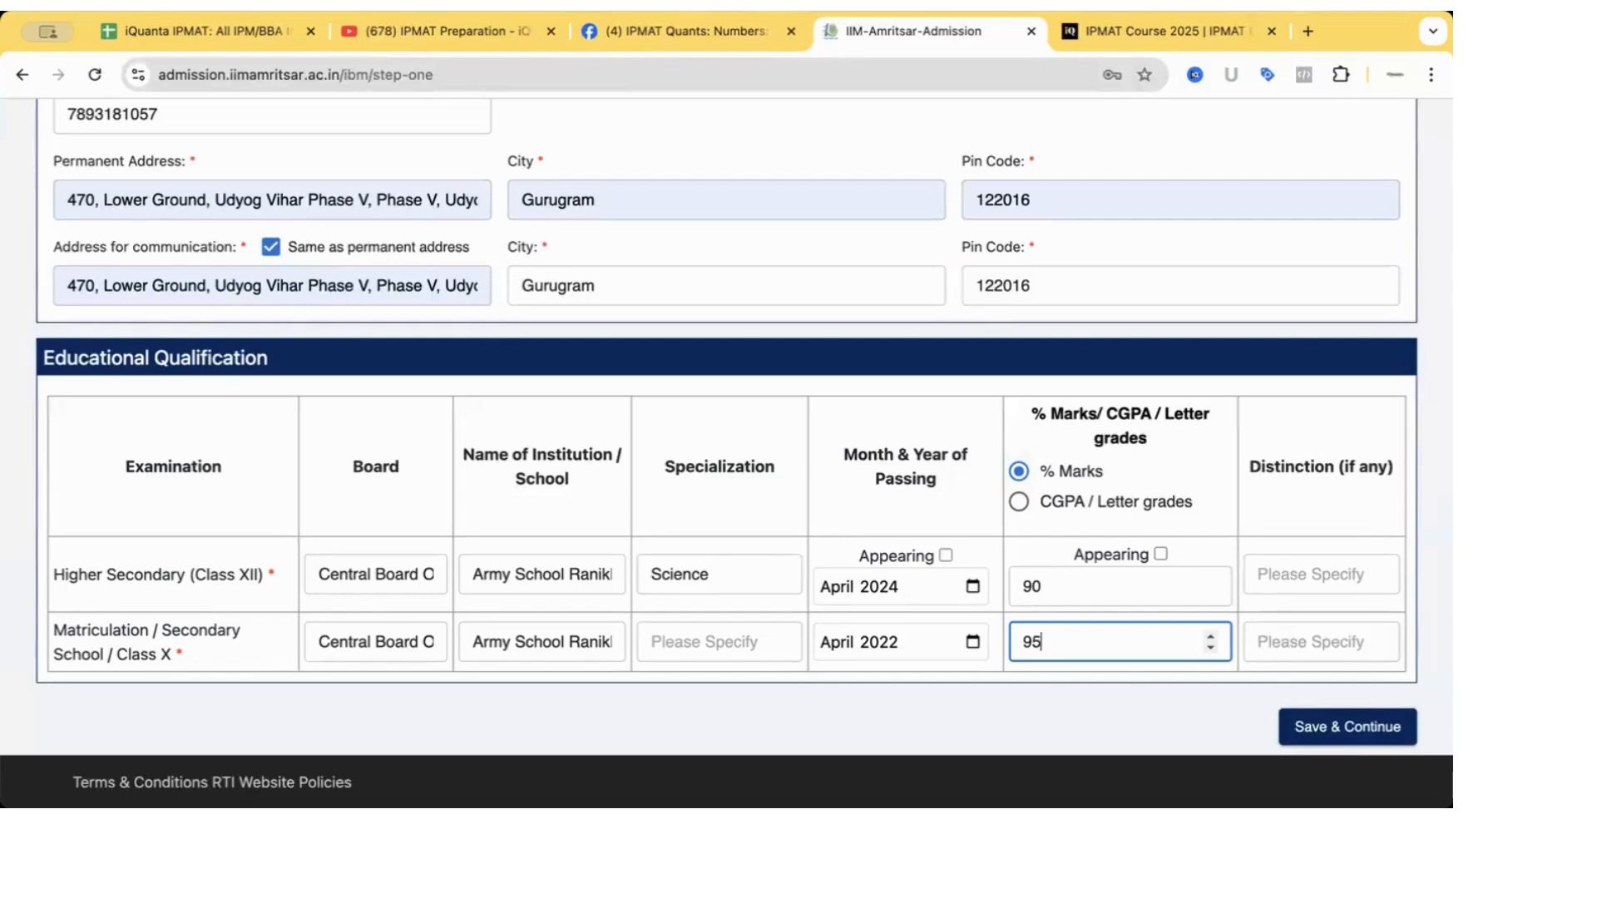
Switch Class X to CGPA / Letter grades and replace the percentage with 9.4.
click(1019, 502)
click(1070, 641)
key(BackSpace)
key(BackSpace)
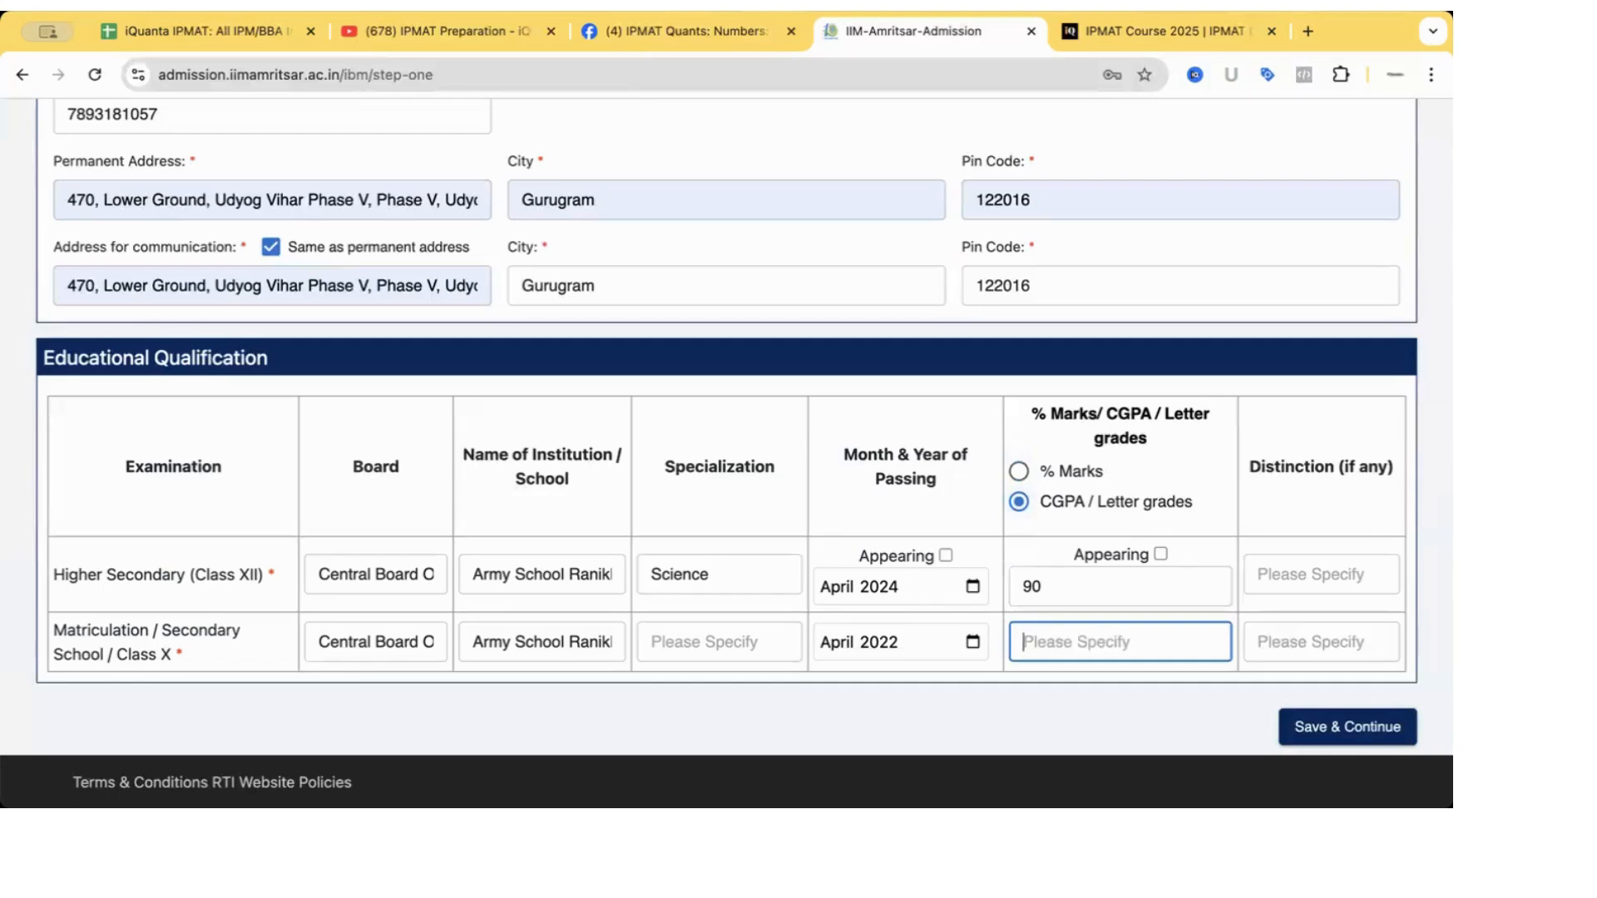
text(9.4)
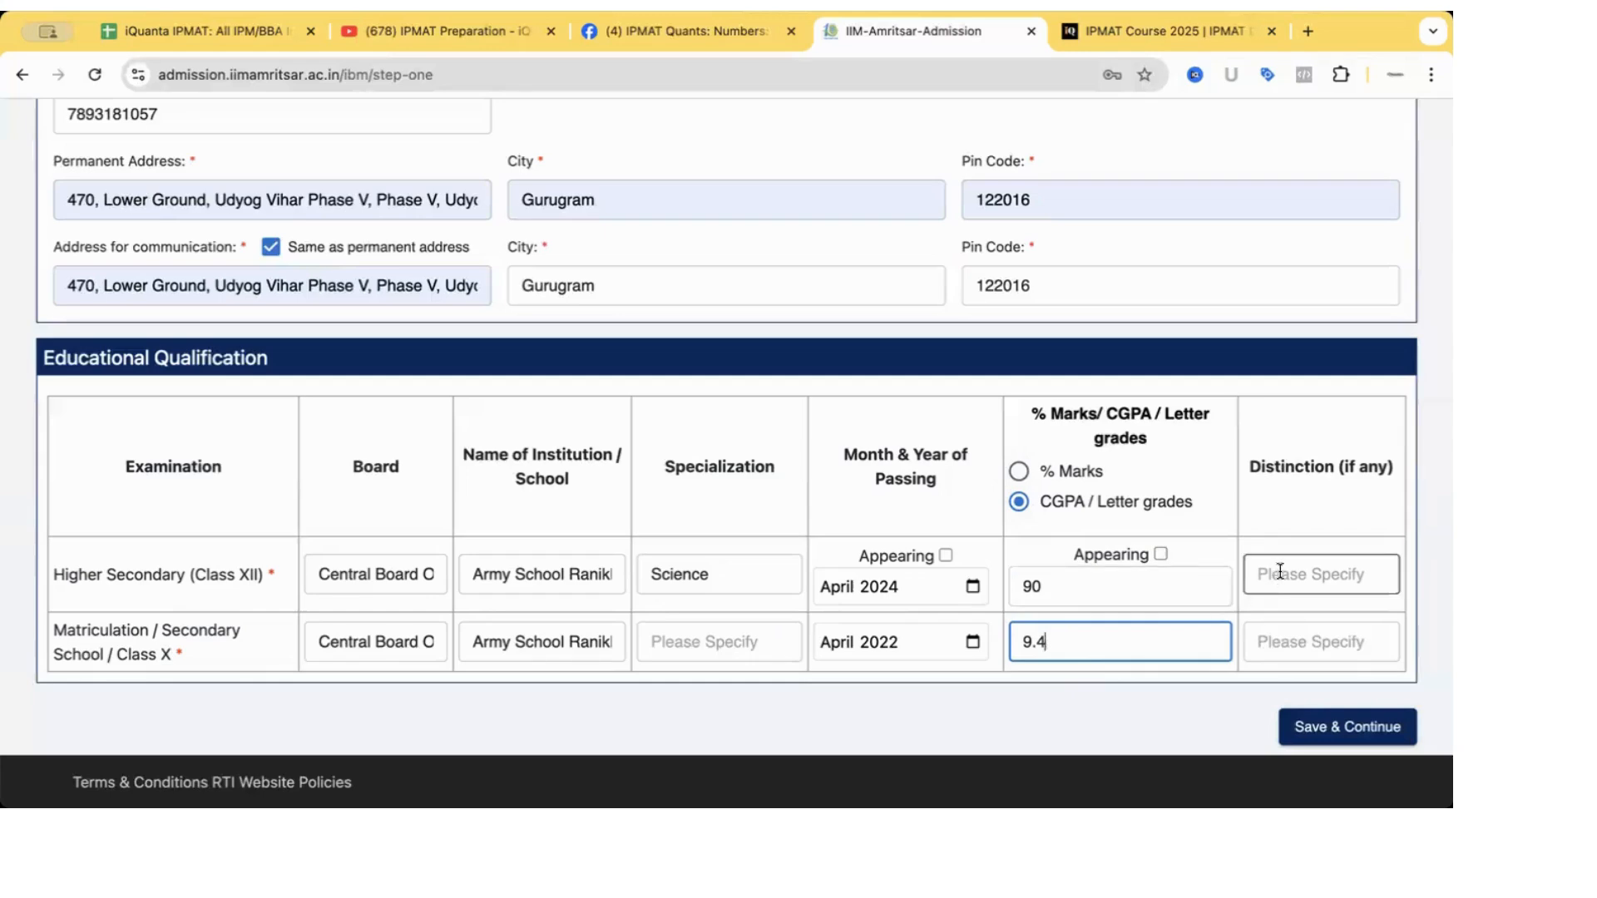
scroll(955, 482, up, 2)
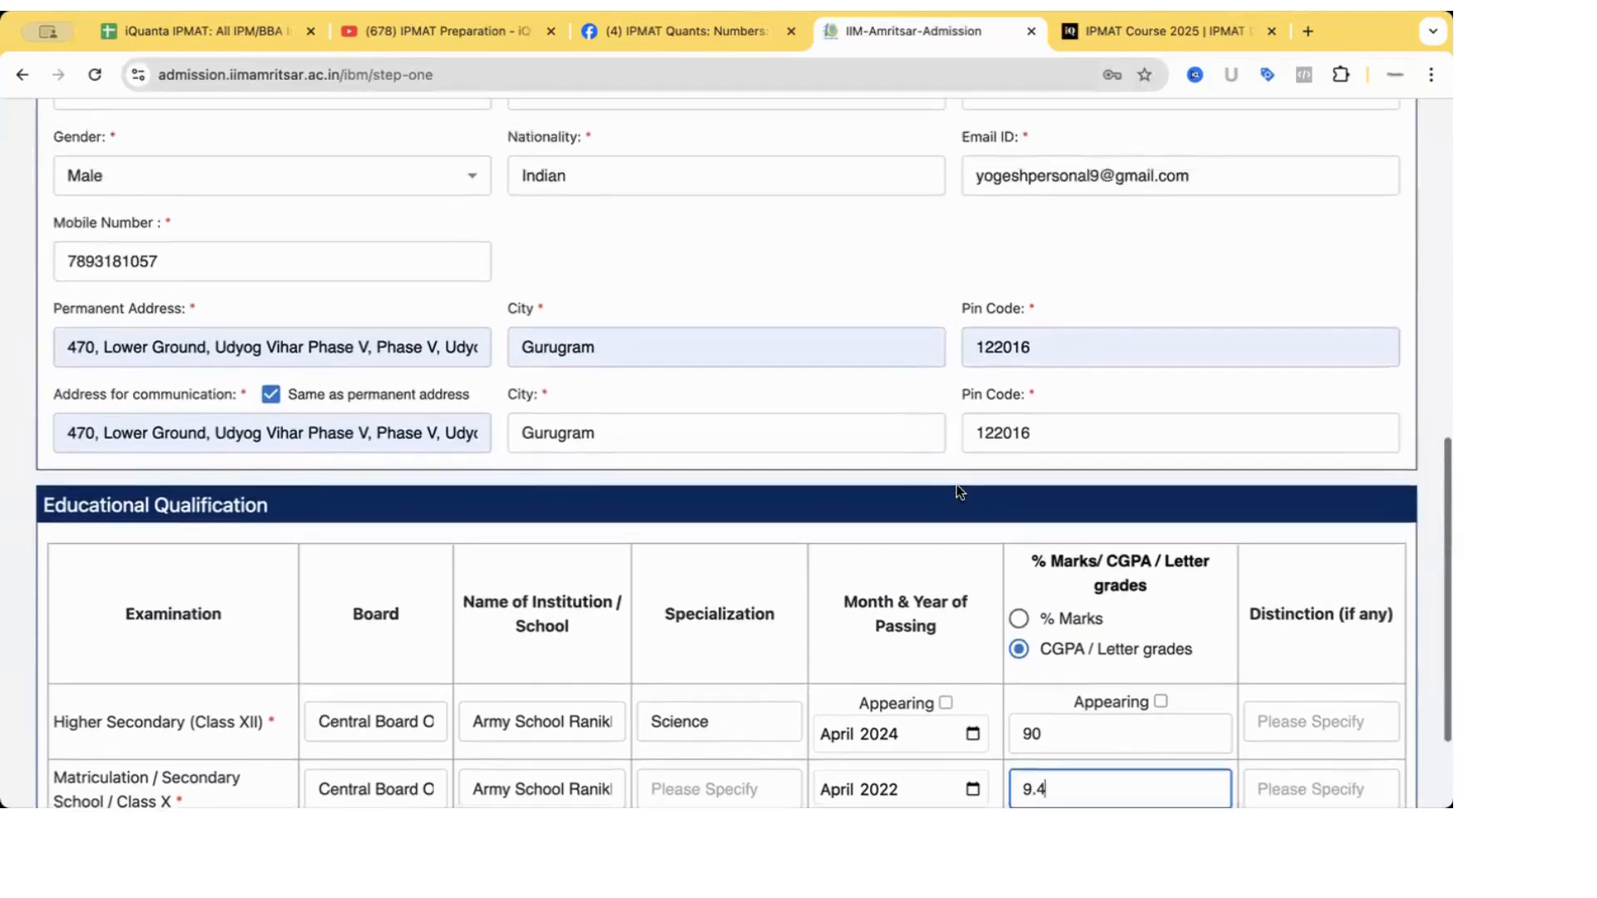
scroll(956, 482, up, 2)
scroll(956, 482, down, 4)
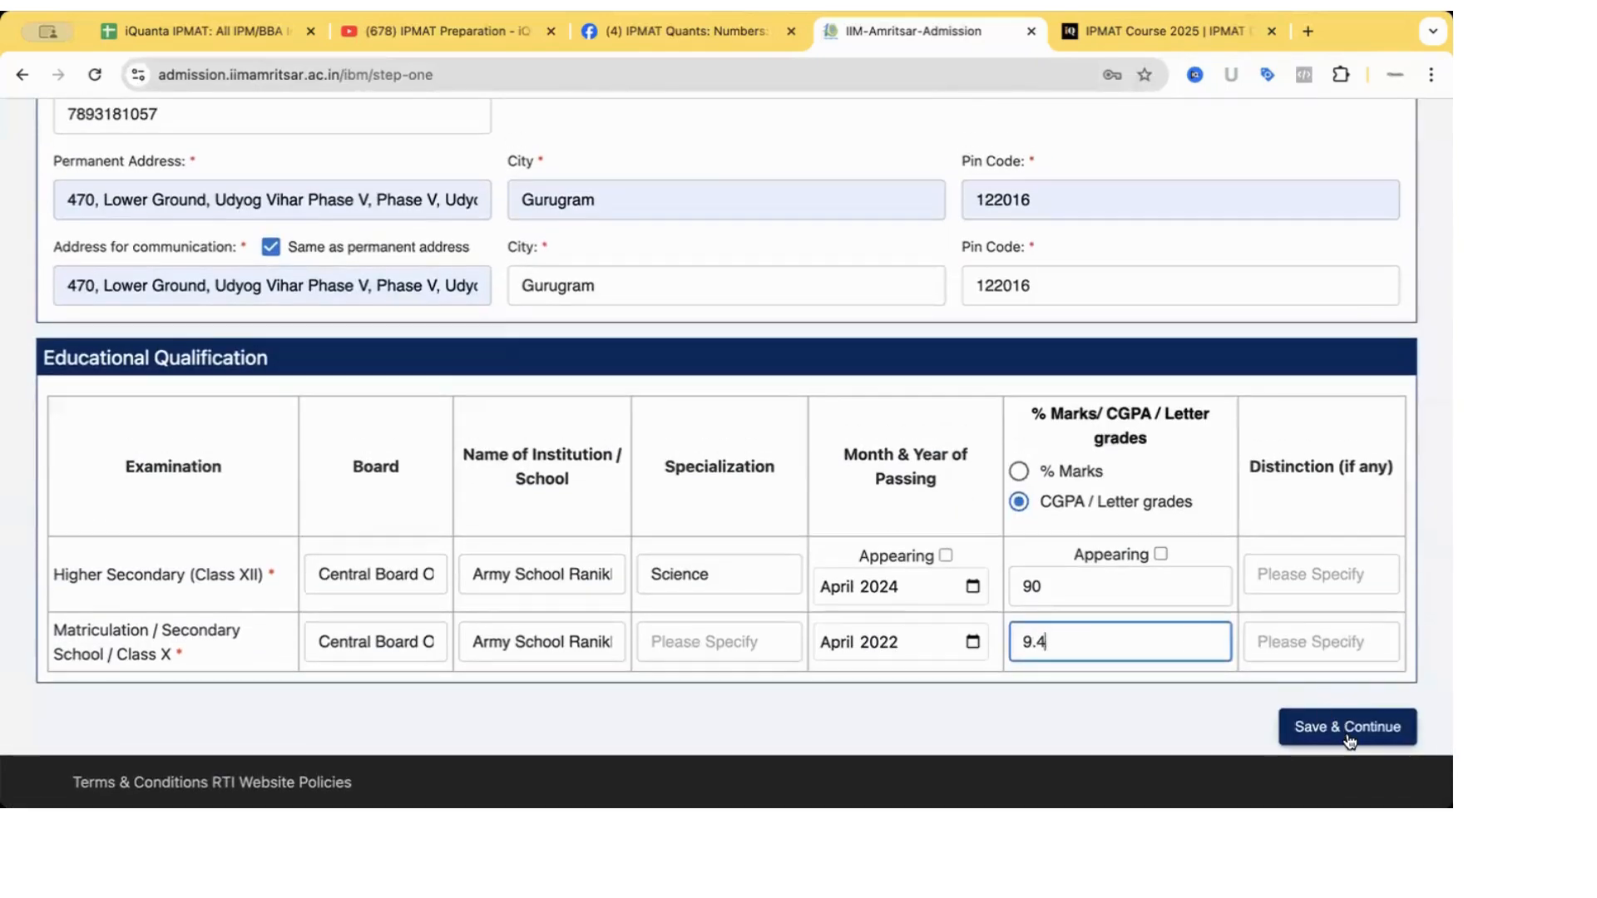
Try saving step one and dismiss the 'specialization is required' error.
click(1348, 729)
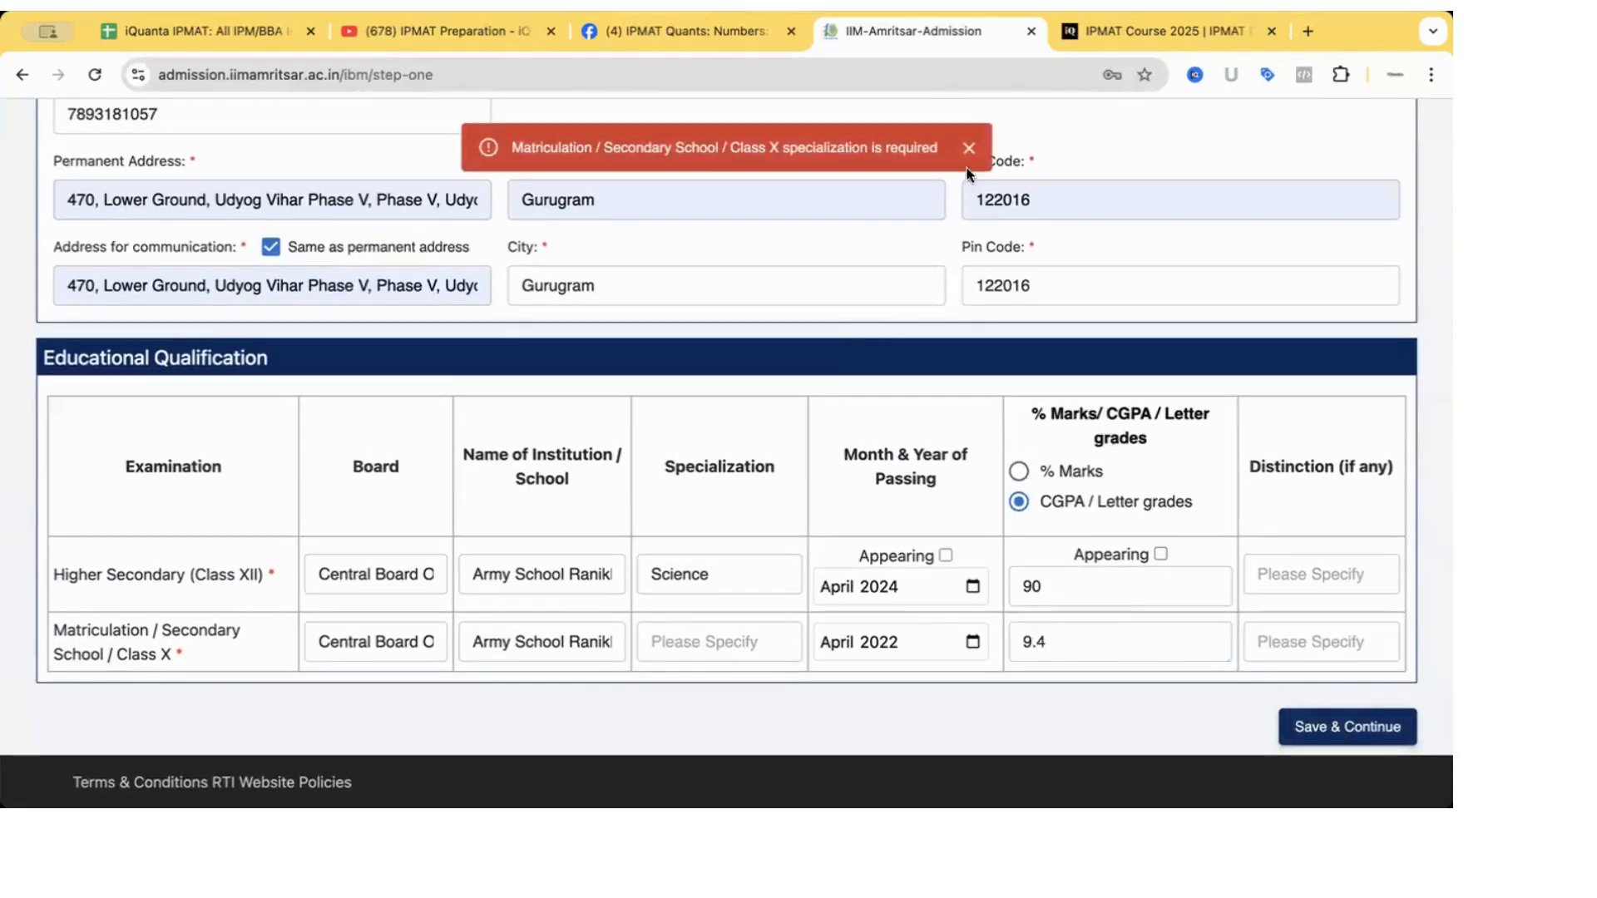
click(969, 160)
click(1335, 727)
click(969, 153)
Enter 'Mathematics, Science, English, Hindi, Social Science' as the Class X specialization.
click(745, 647)
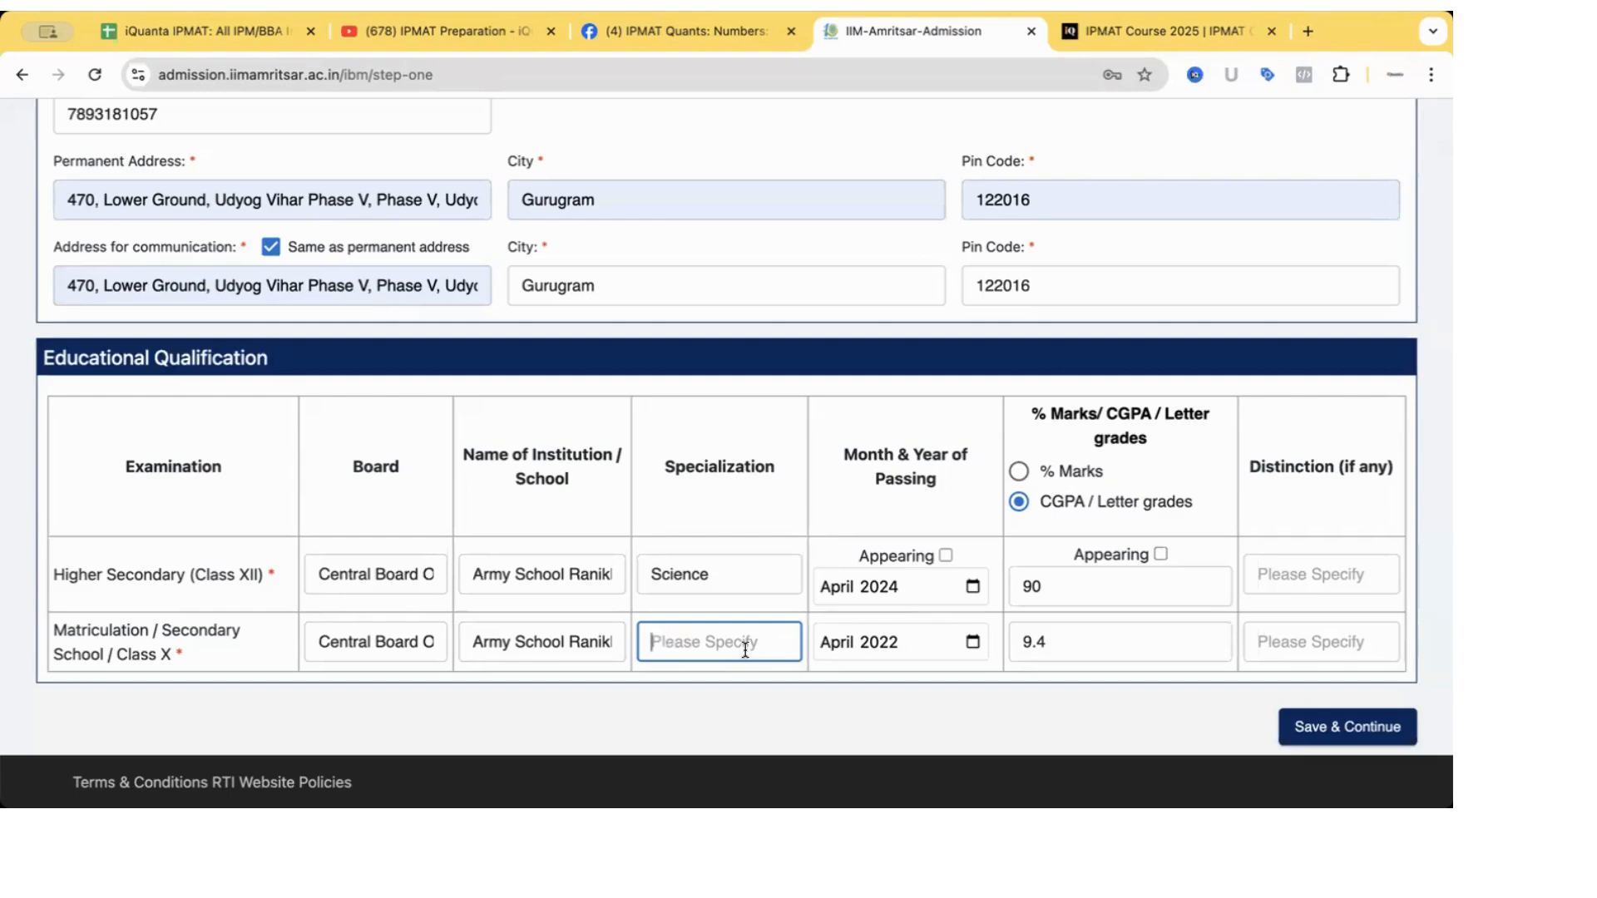
text(Engli)
key(BackSpace)
key(BackSpace)
key(BackSpace)
key(BackSpace)
key(BackSpace)
text(Maths)
key(BackSpace)
text(emtai)
key(BackSpace)
key(BackSpace)
key(BackSpace)
text(atics, Science, English, Hindi, Social Science)
Save to reach the IPMAT registration and enclosures page, then view the Reddit CV post.
click(1329, 730)
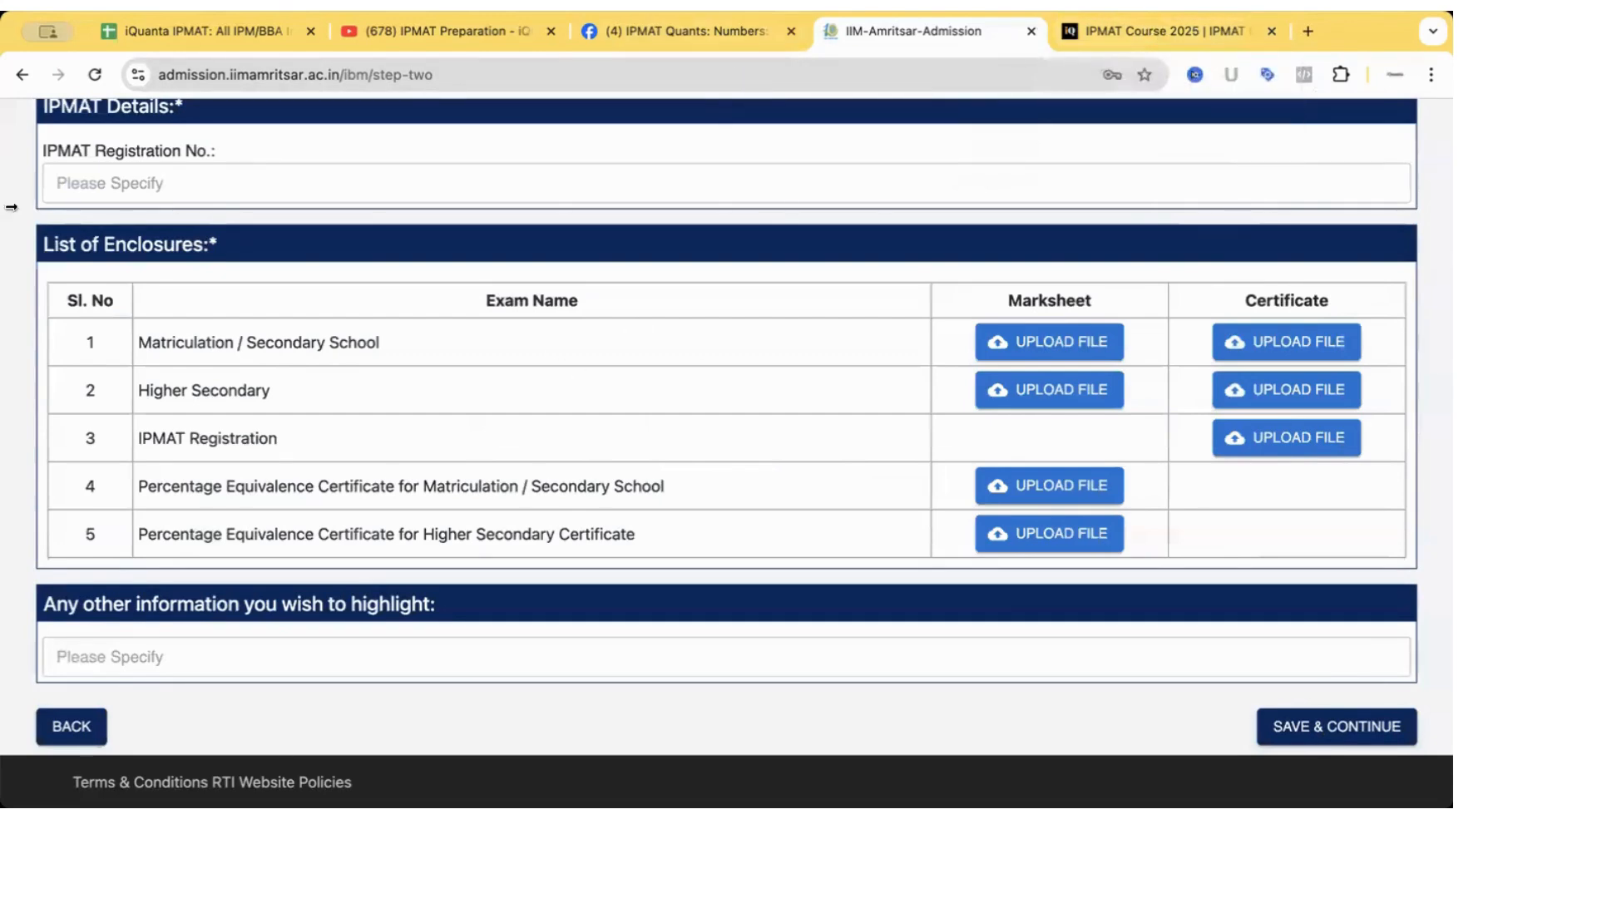
scroll(998, 632, up, 6)
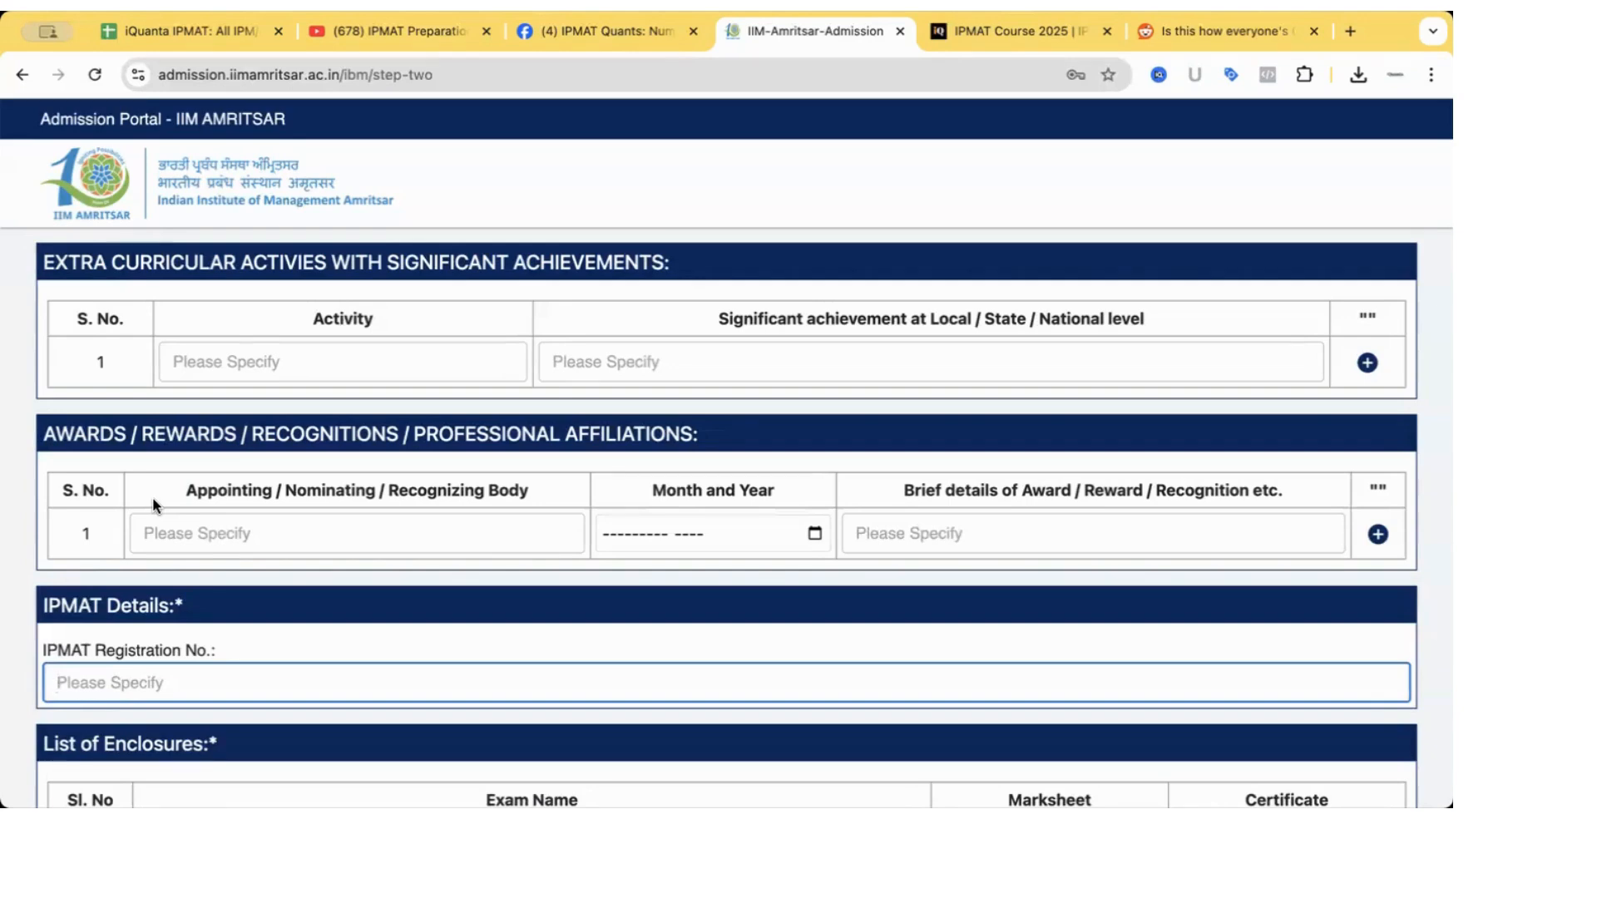
click(1224, 30)
scroll(747, 362, up, 2)
scroll(747, 362, down, 2)
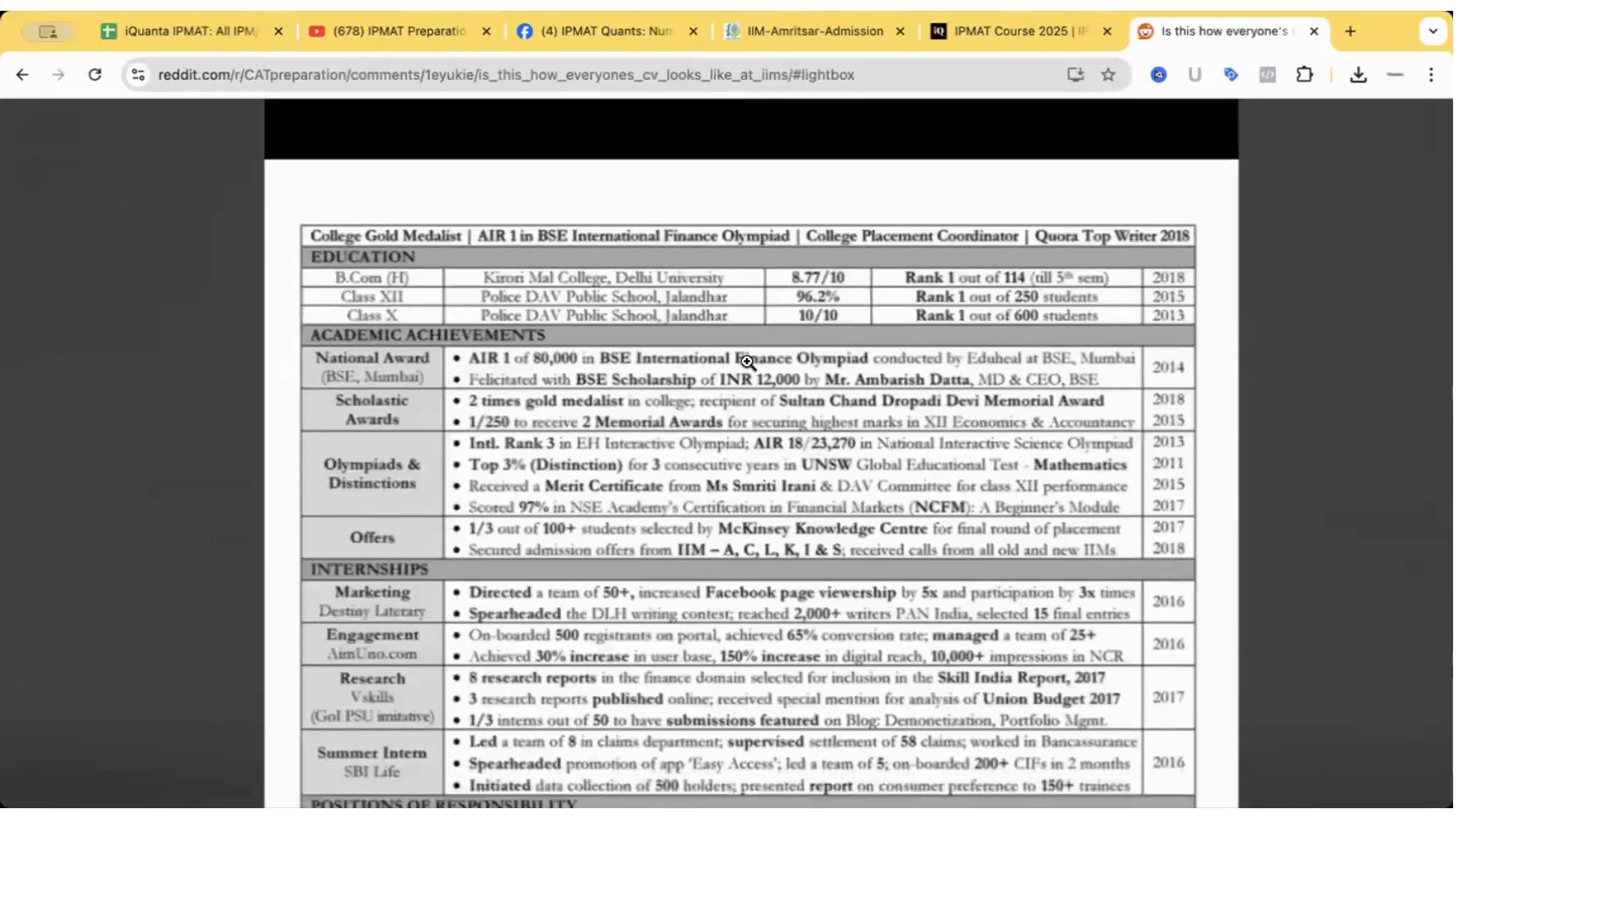
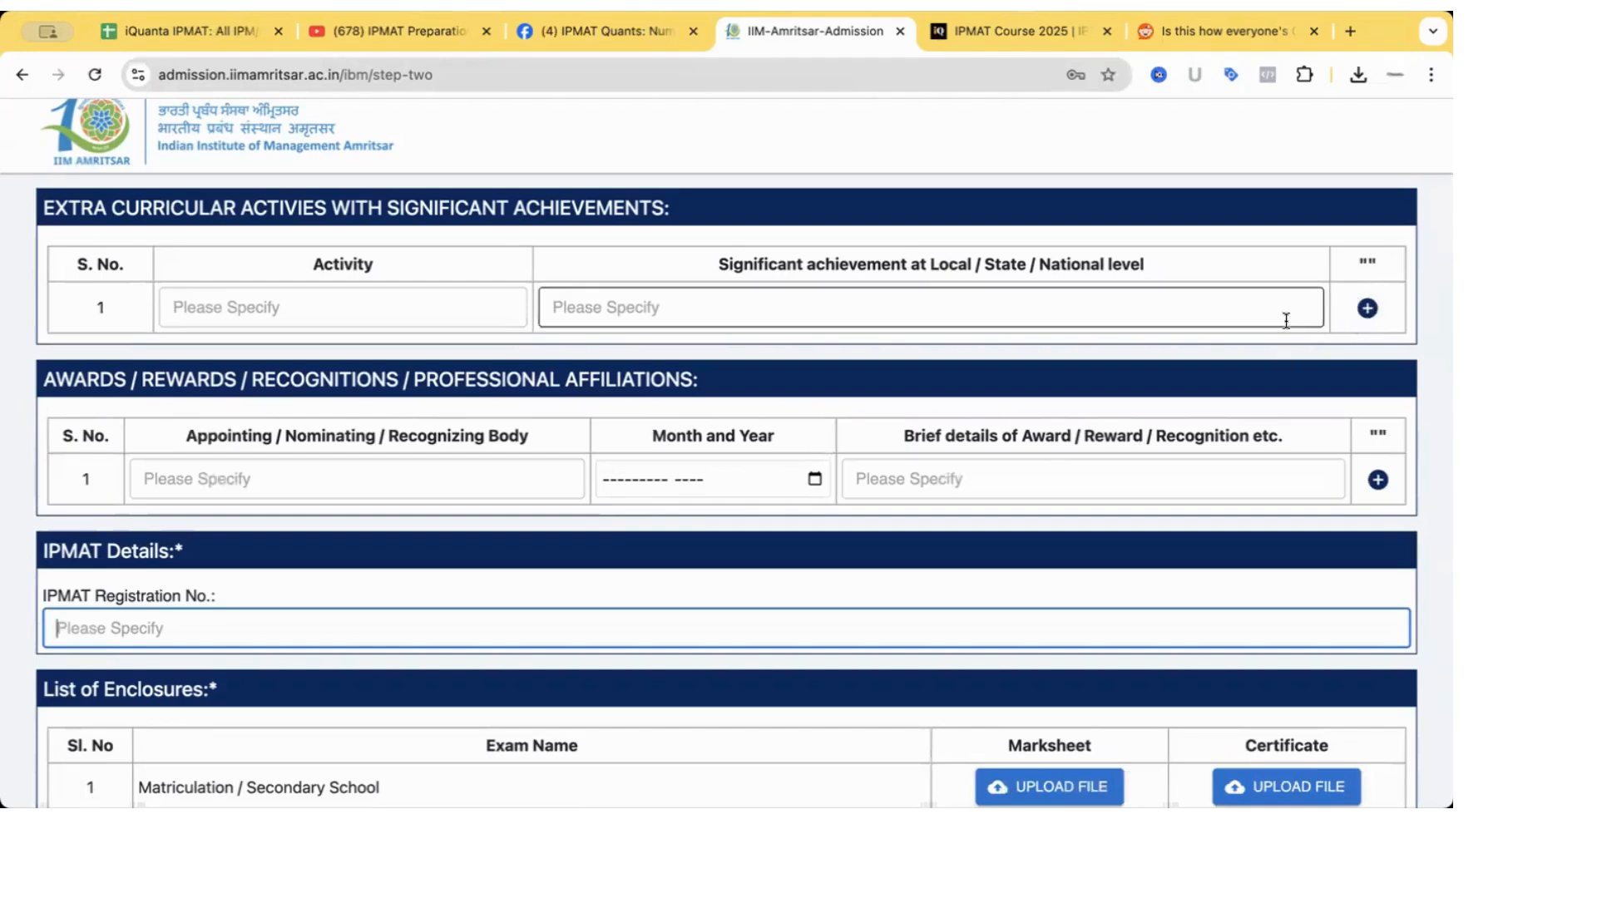
Read the awards section, marking the Significant achievement and Brief details of Award headings, then select the Brief details field.
scroll(637, 345, down, 3)
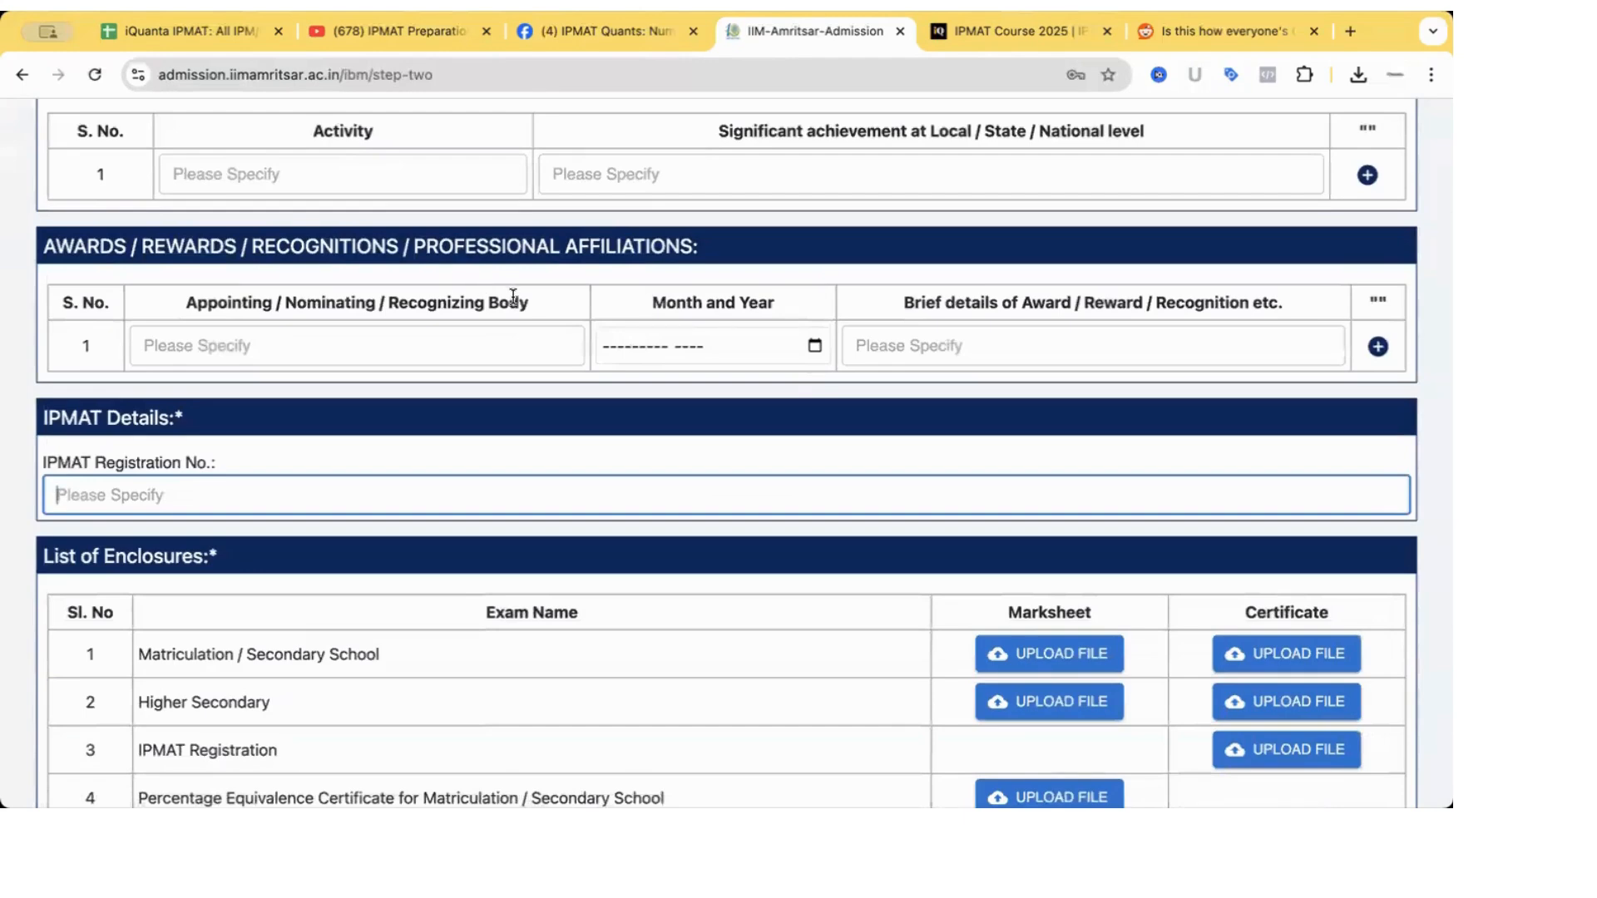
scroll(865, 279, up, 3)
drag(719, 289, 1128, 298)
click(931, 290)
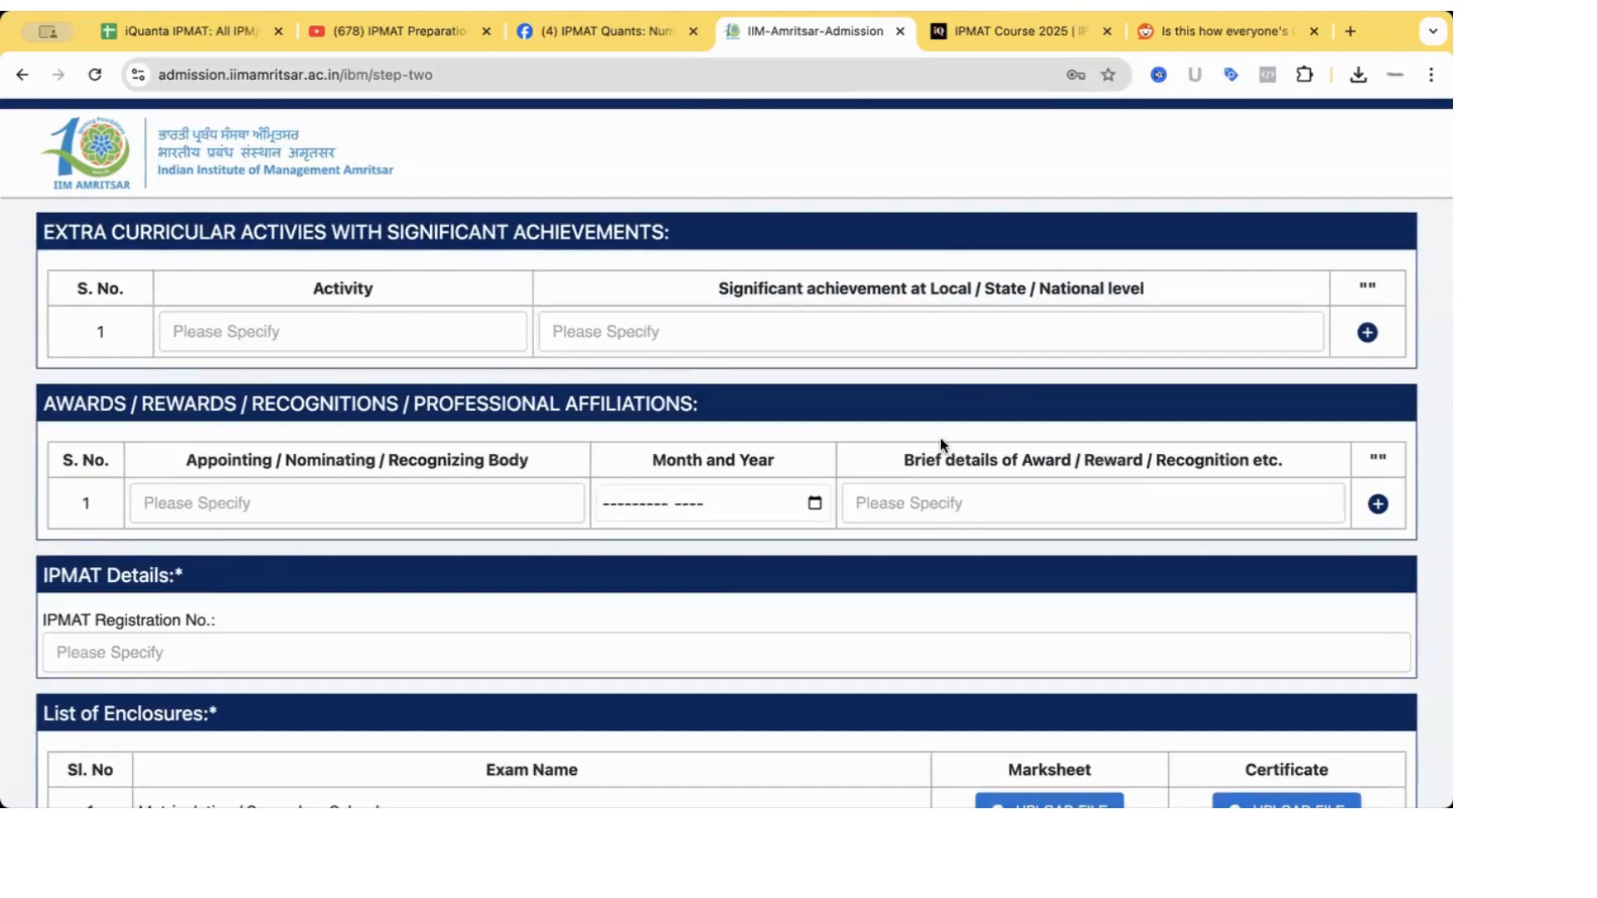
drag(1032, 460, 1245, 458)
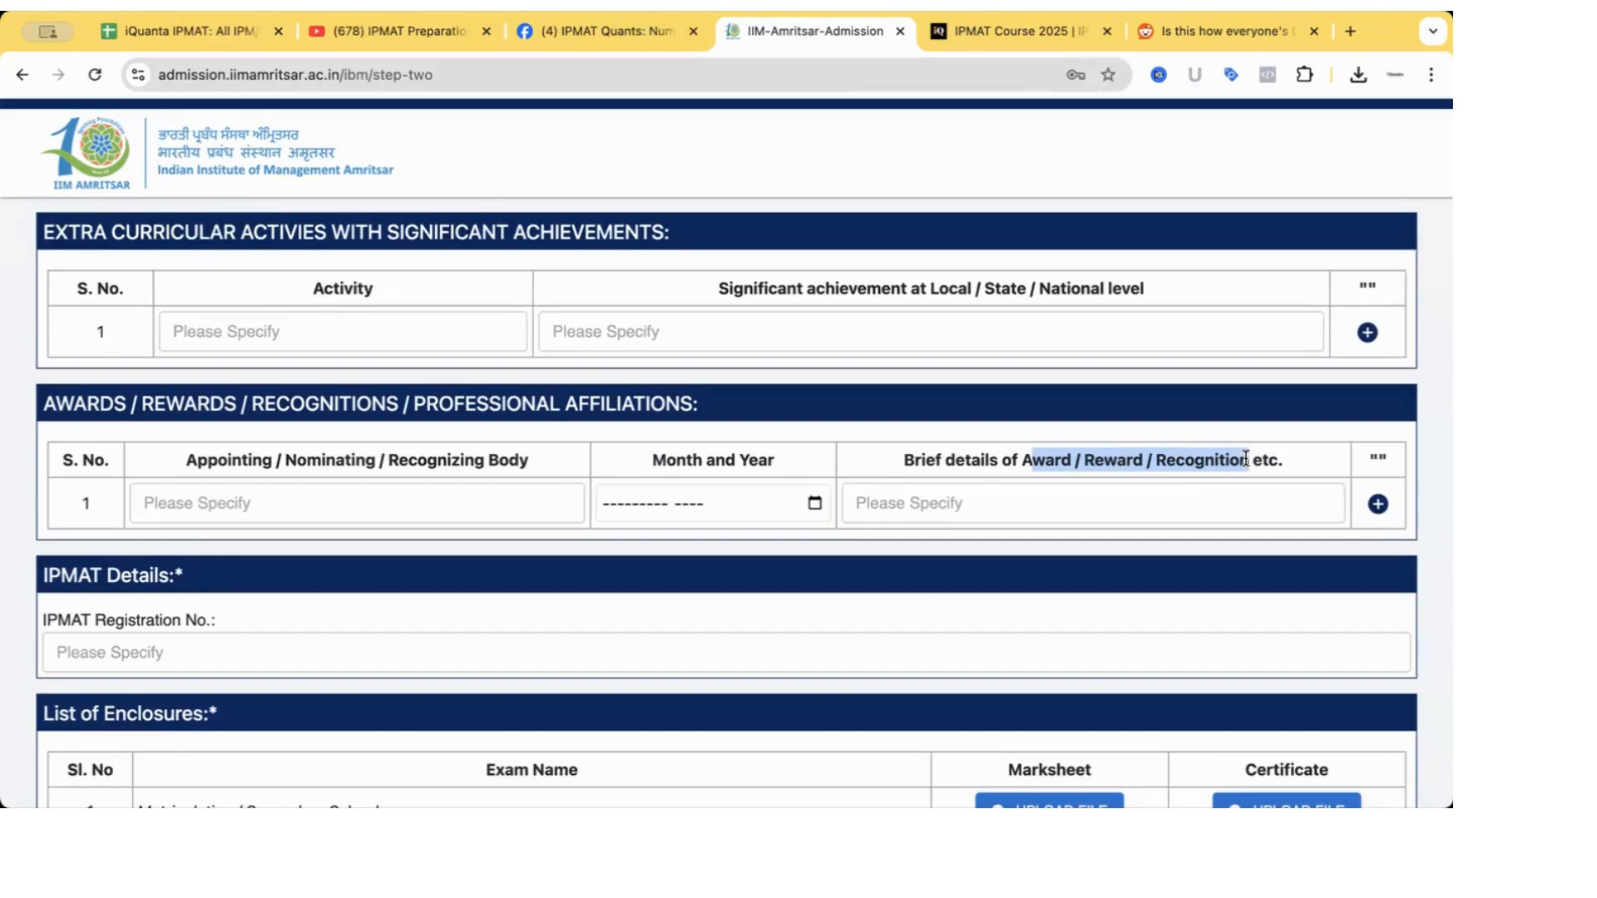
click(1087, 503)
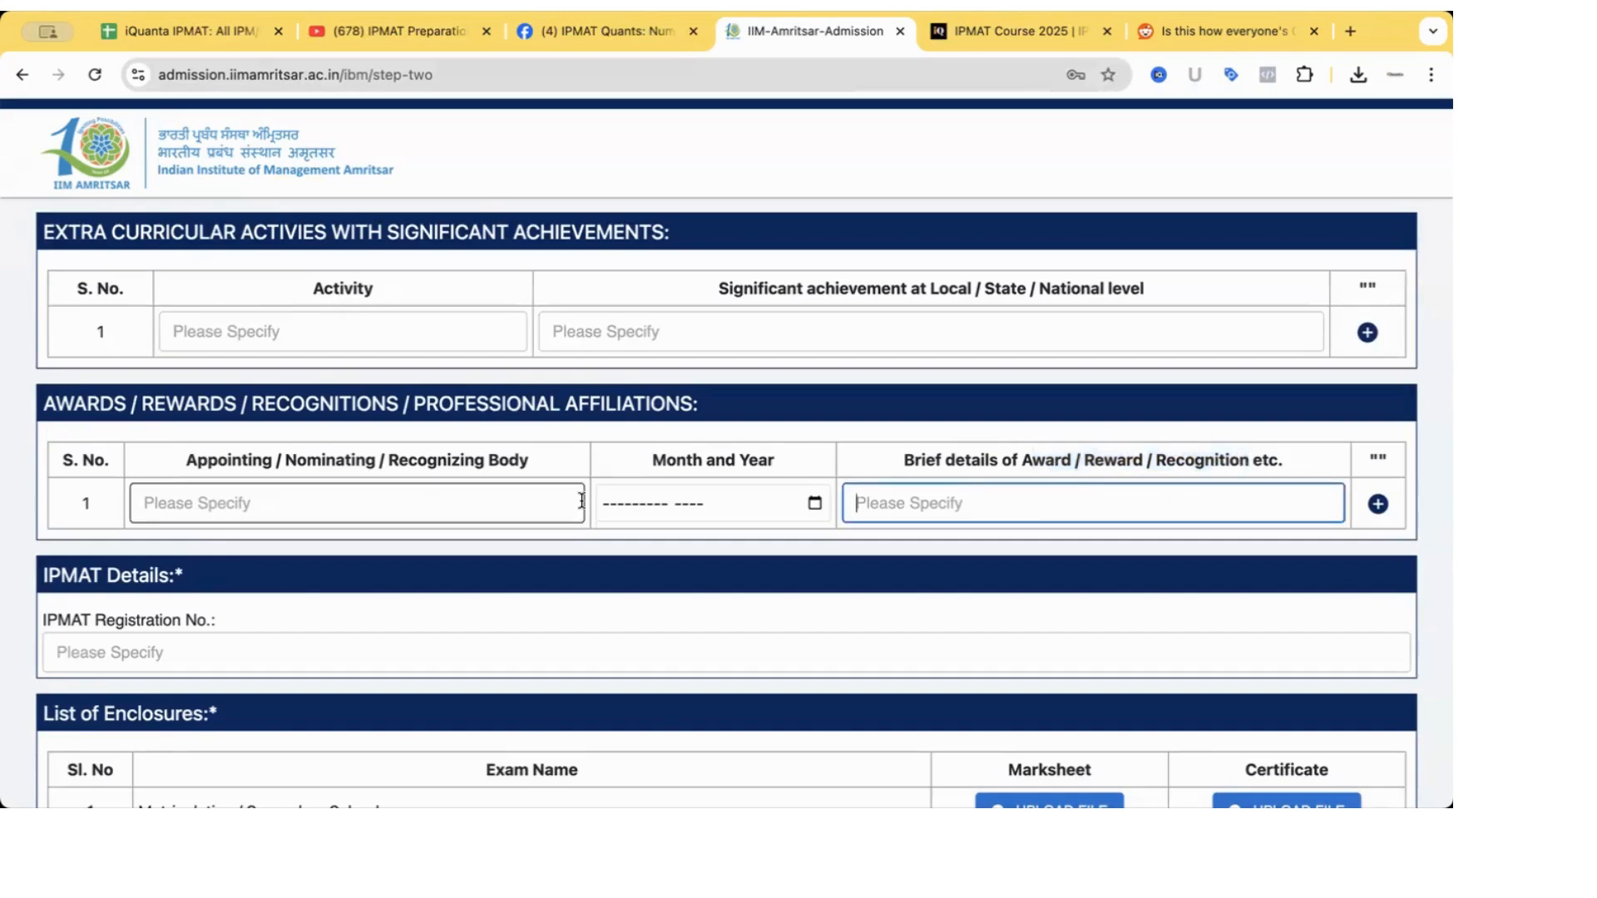
scroll(581, 500, down, 2)
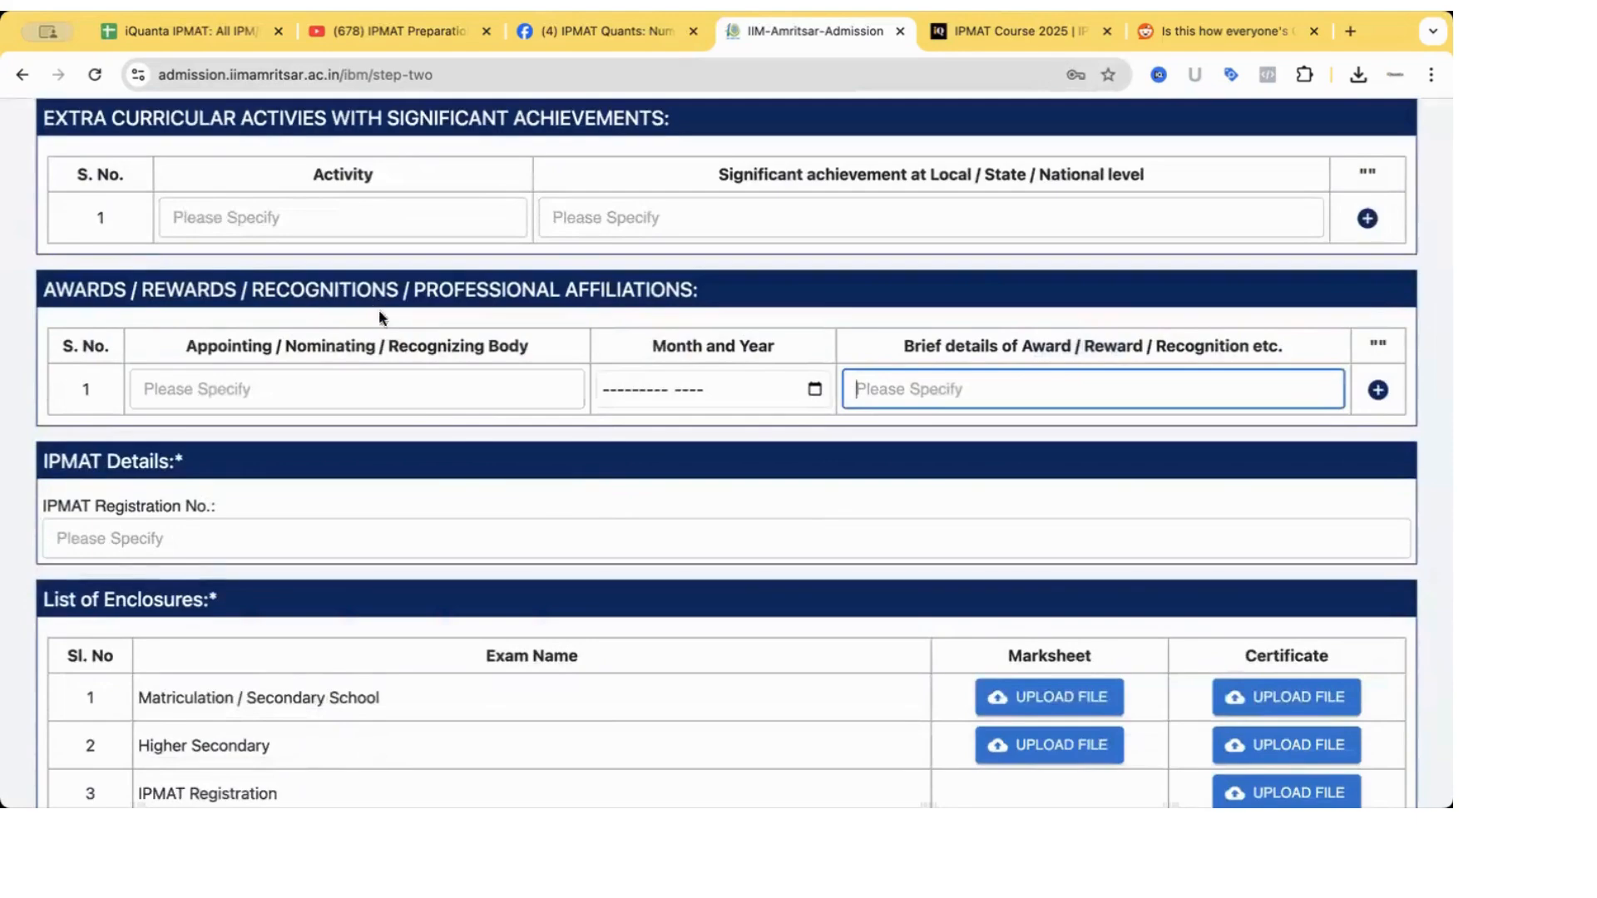
scroll(423, 426, down, 3)
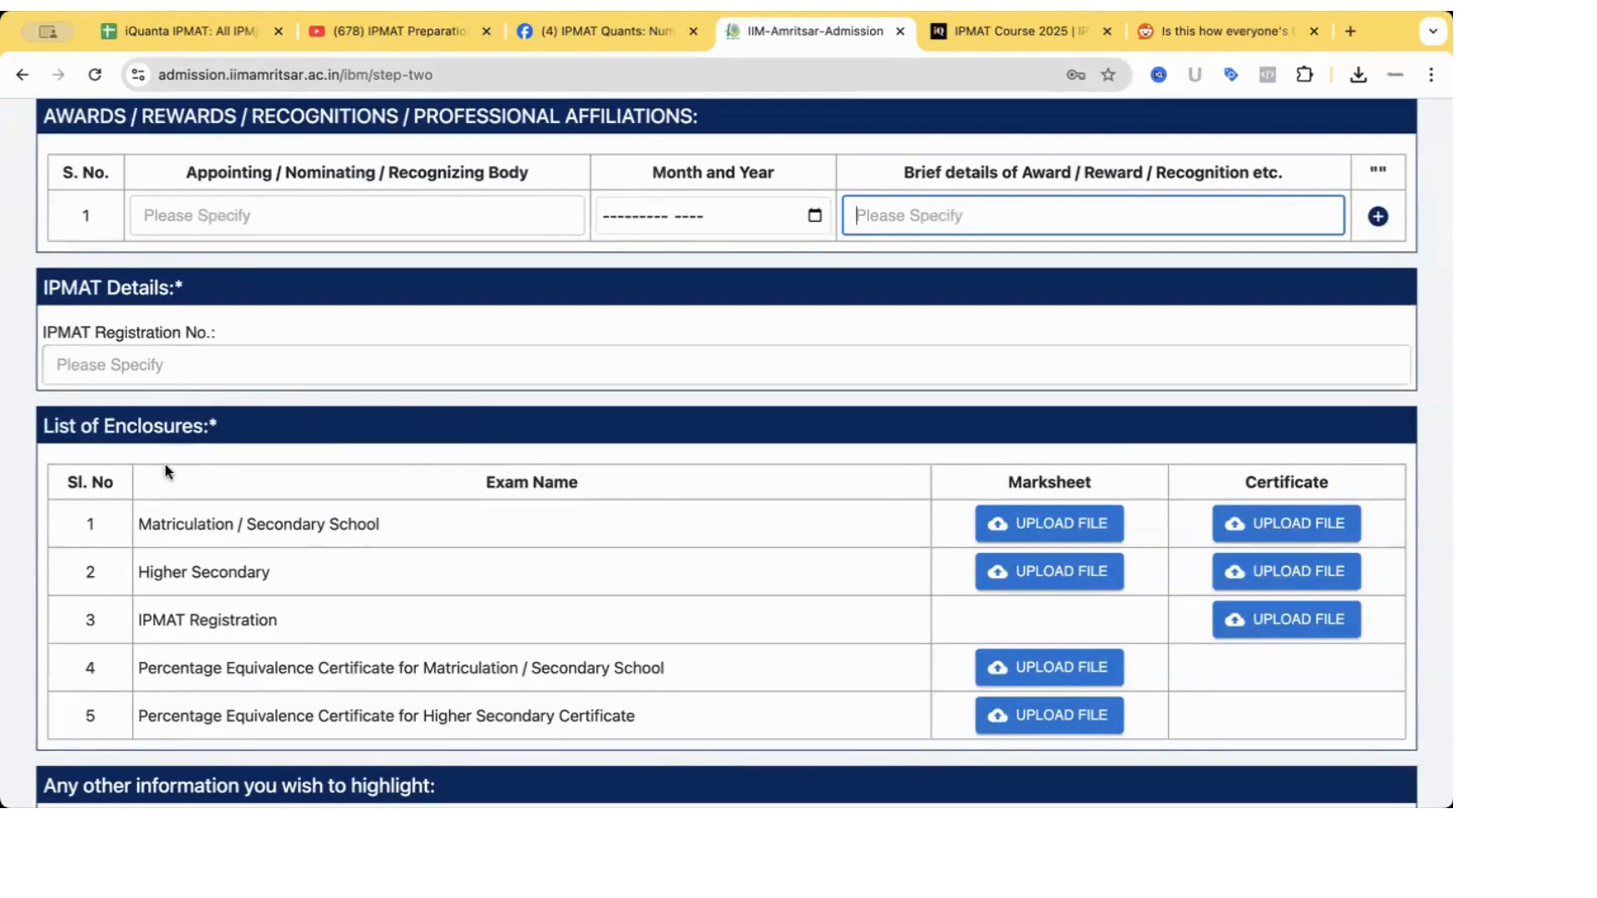
Select the row 4 enclosure name, Percentage Equivalence Certificate for Matriculation / Secondary School.
scroll(165, 465, down, 1)
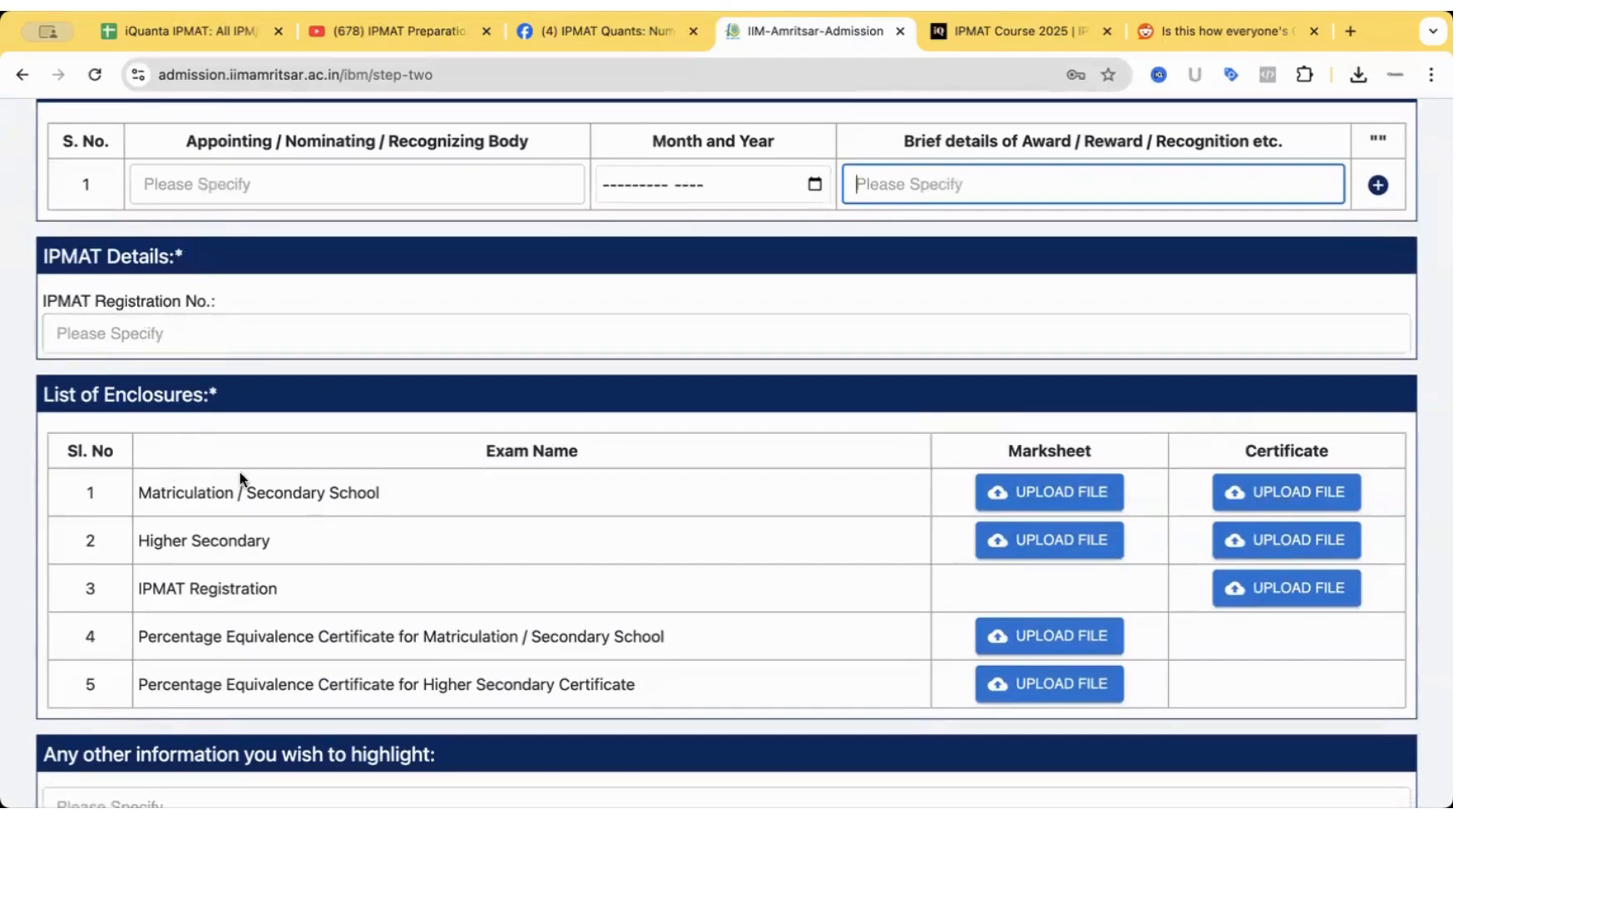
scroll(240, 471, down, 2)
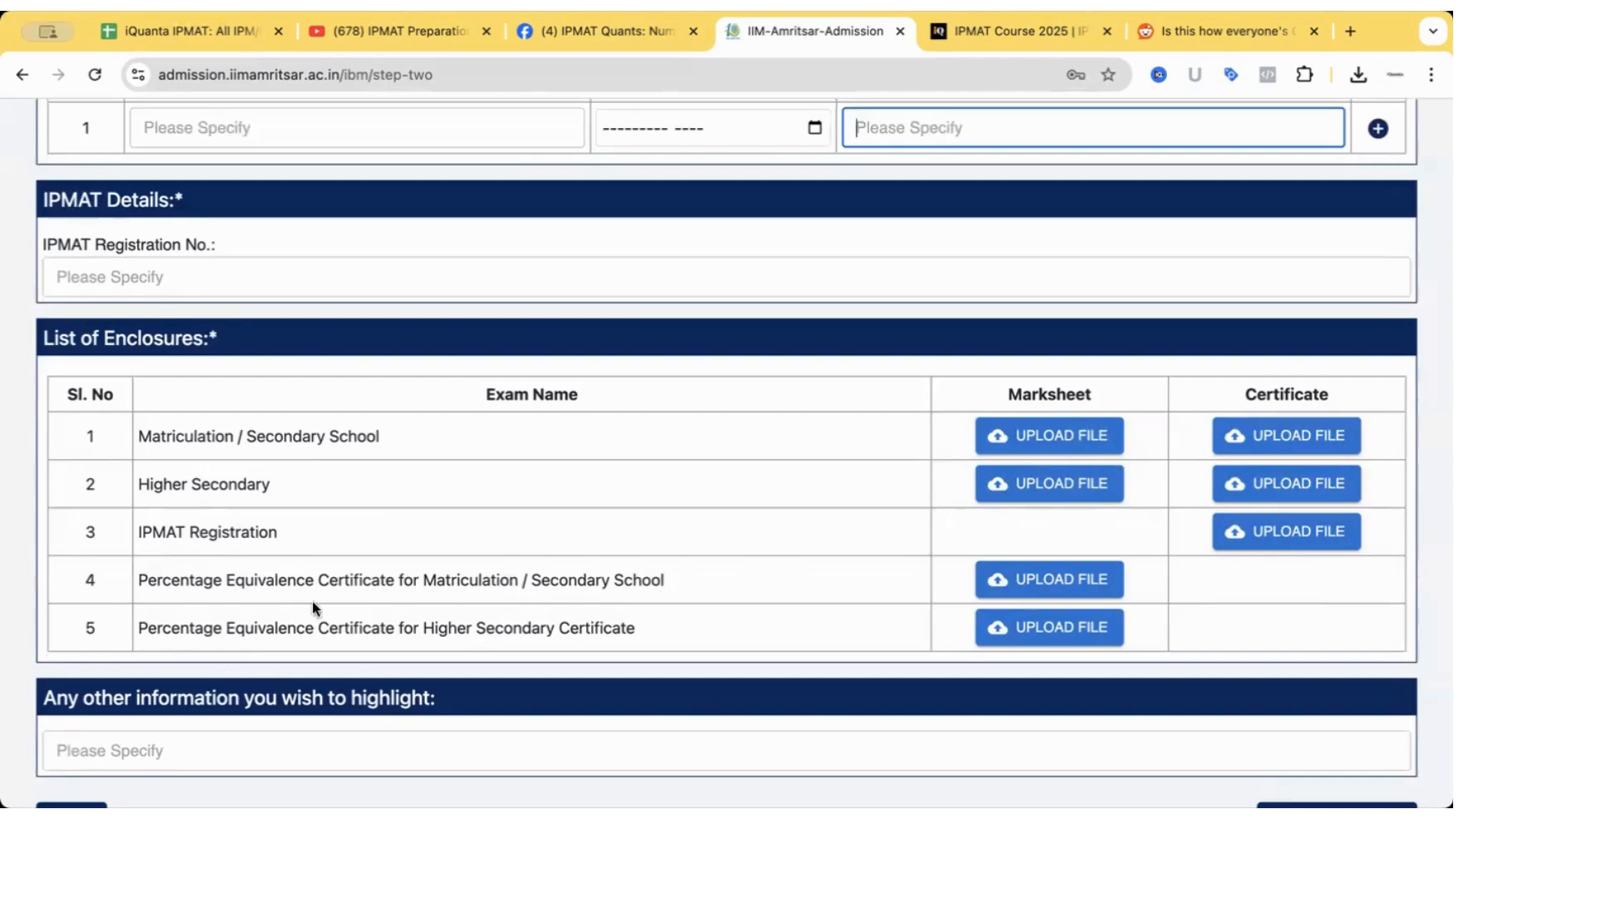
drag(135, 580, 672, 574)
key(super+c)
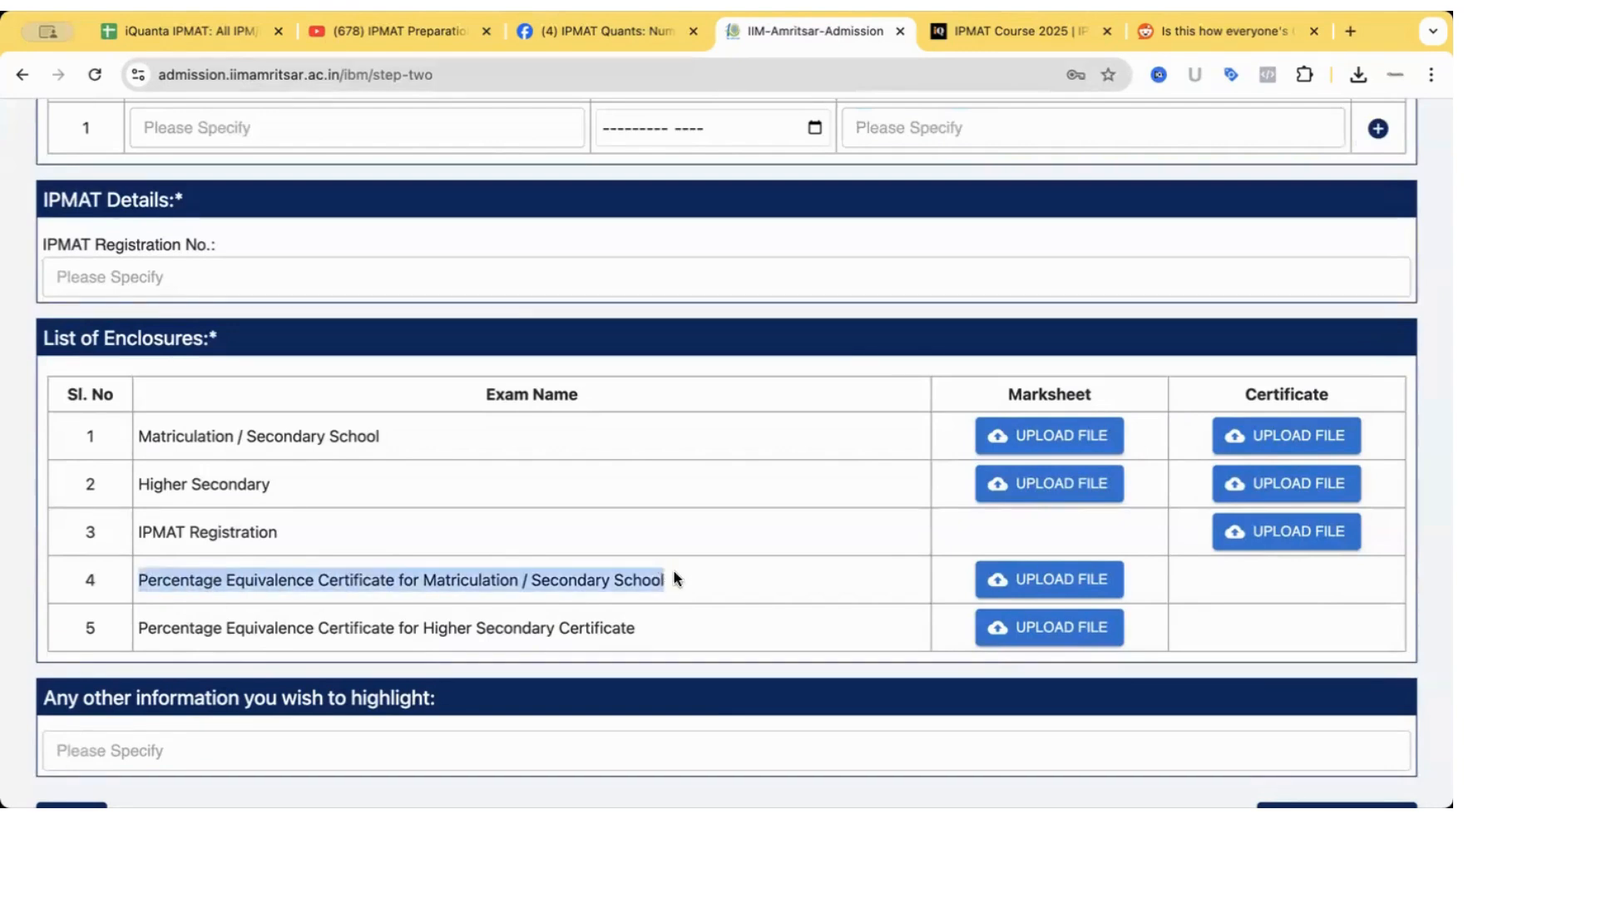
Google the copied enclosure name in a new tab, declining location access, and switch to image results.
click(1352, 32)
key(super+v)
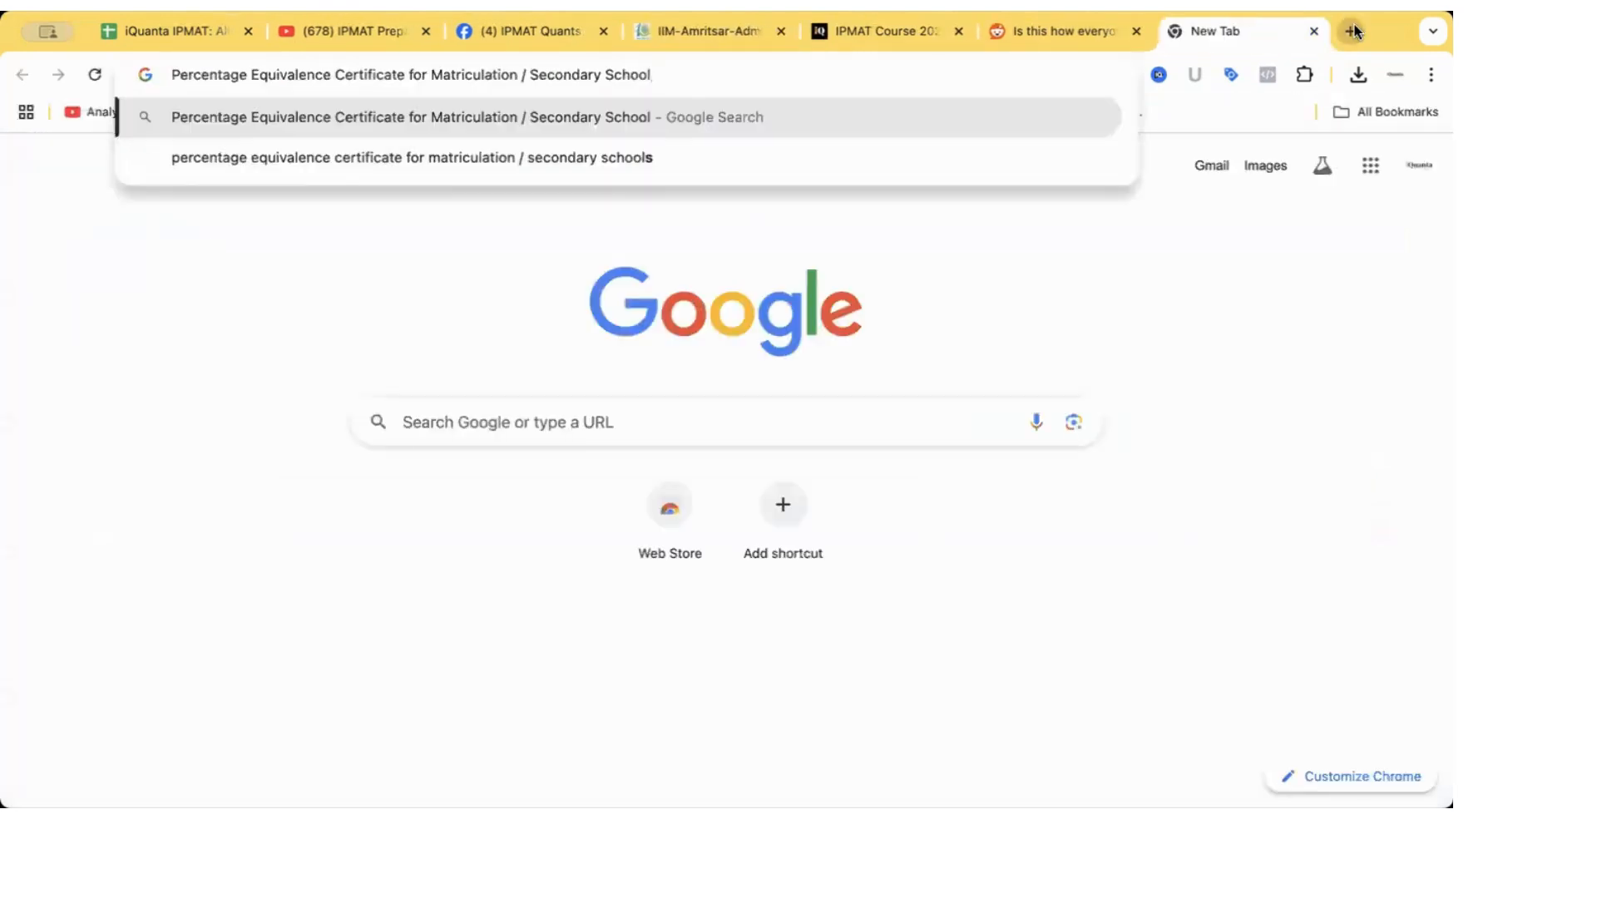
key(Return)
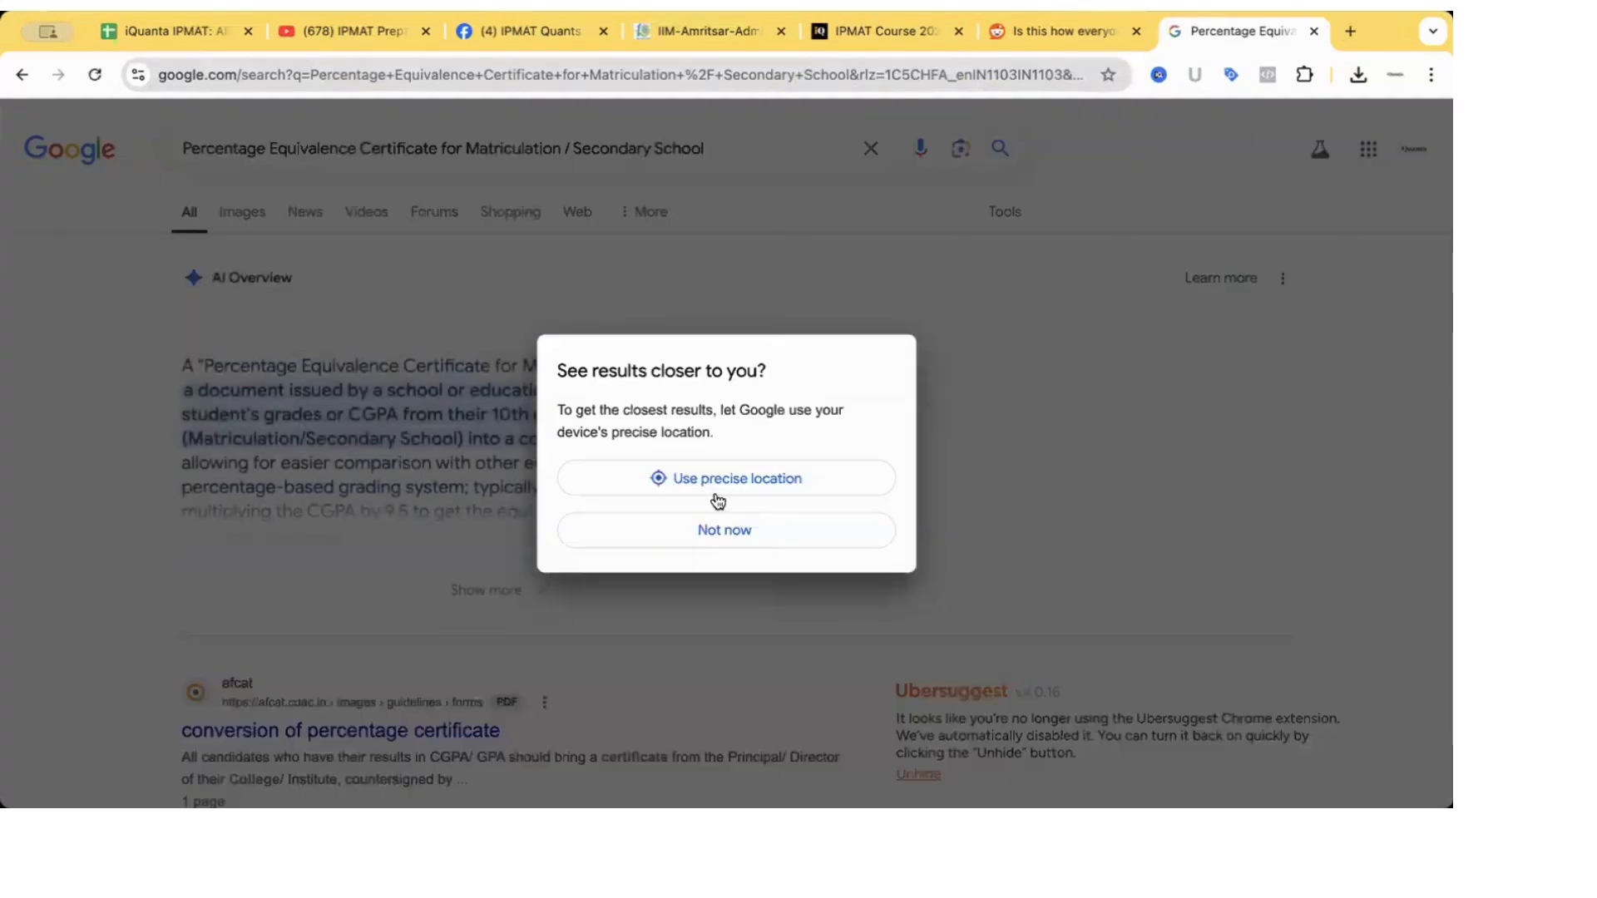
click(727, 532)
click(243, 214)
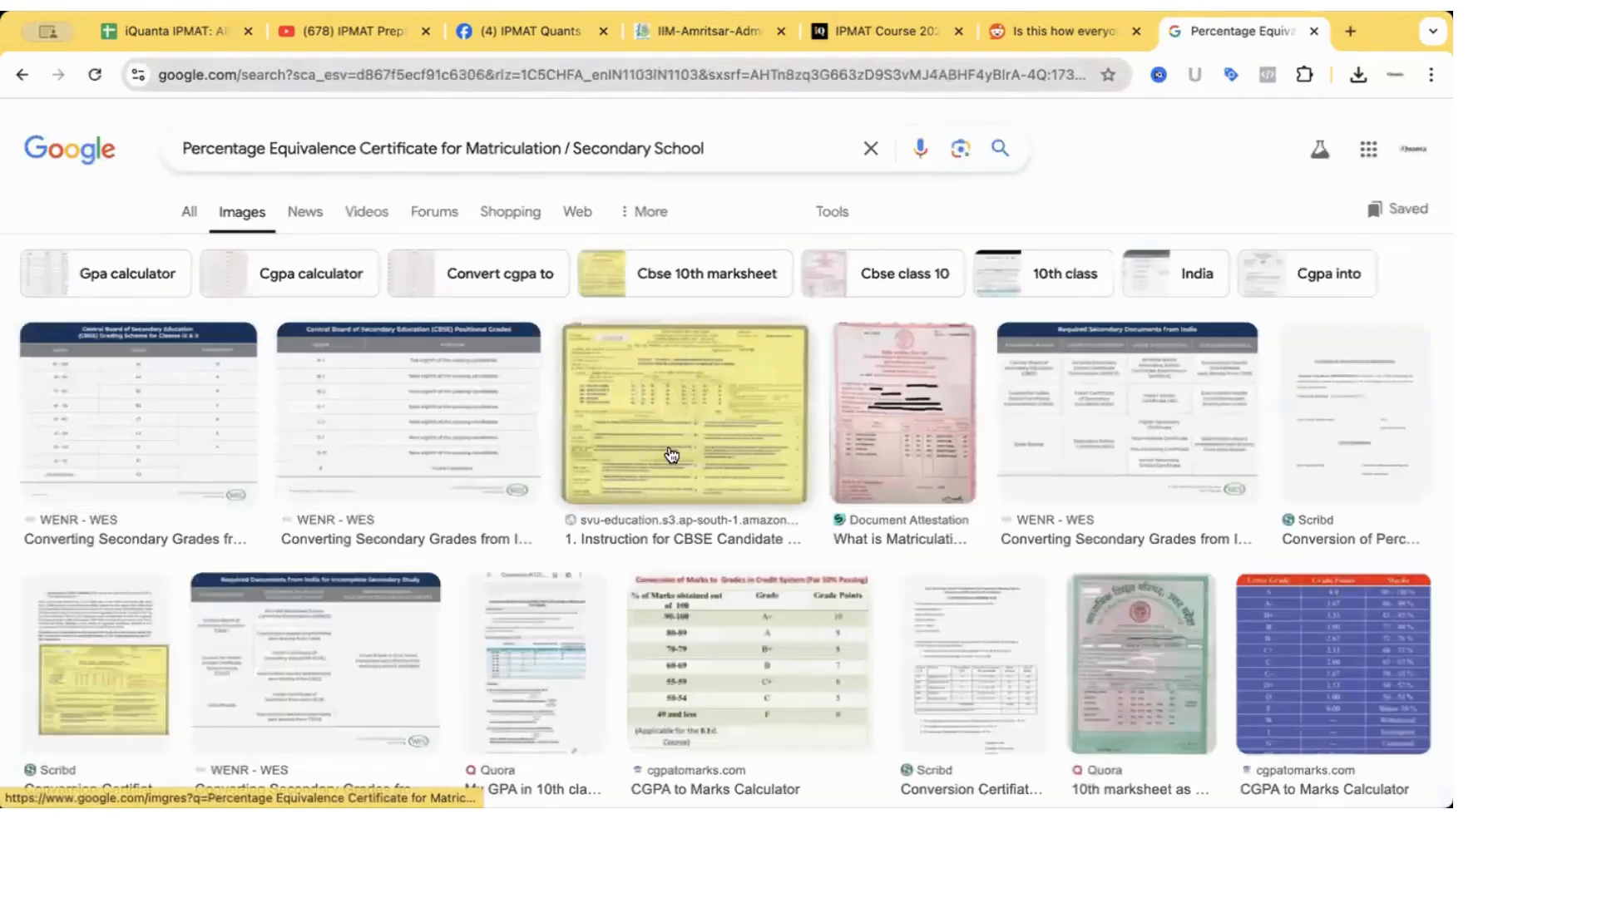
Preview the Scribd CBSE conversion certificate sample showing 9.5 × CGPA giving 89.3%.
click(973, 666)
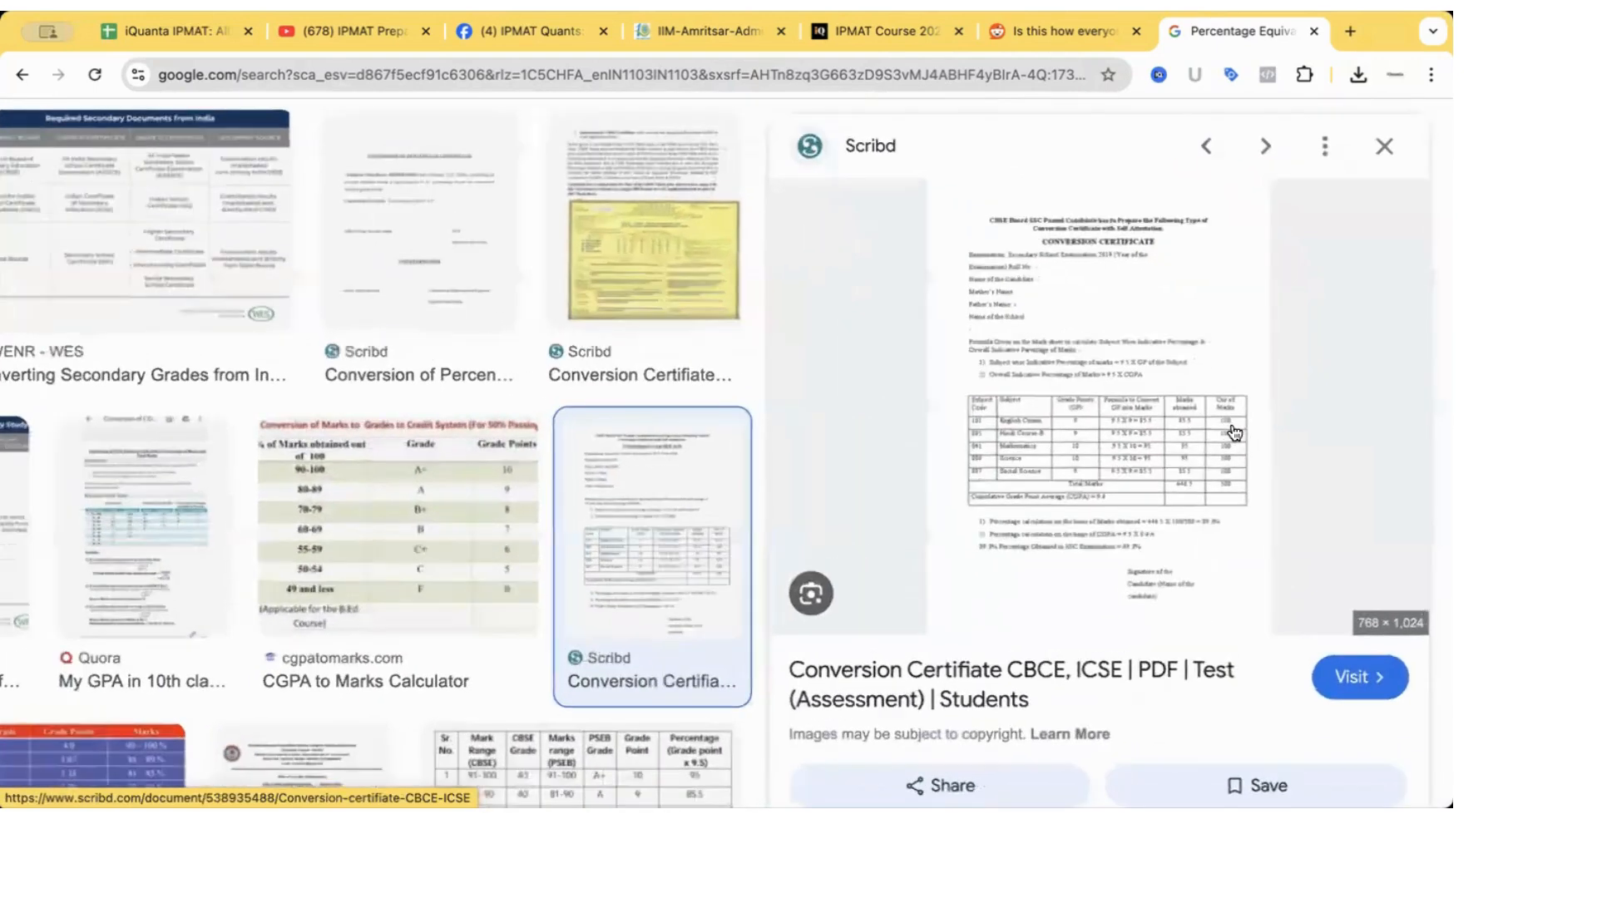
scroll(1234, 433, up, 5)
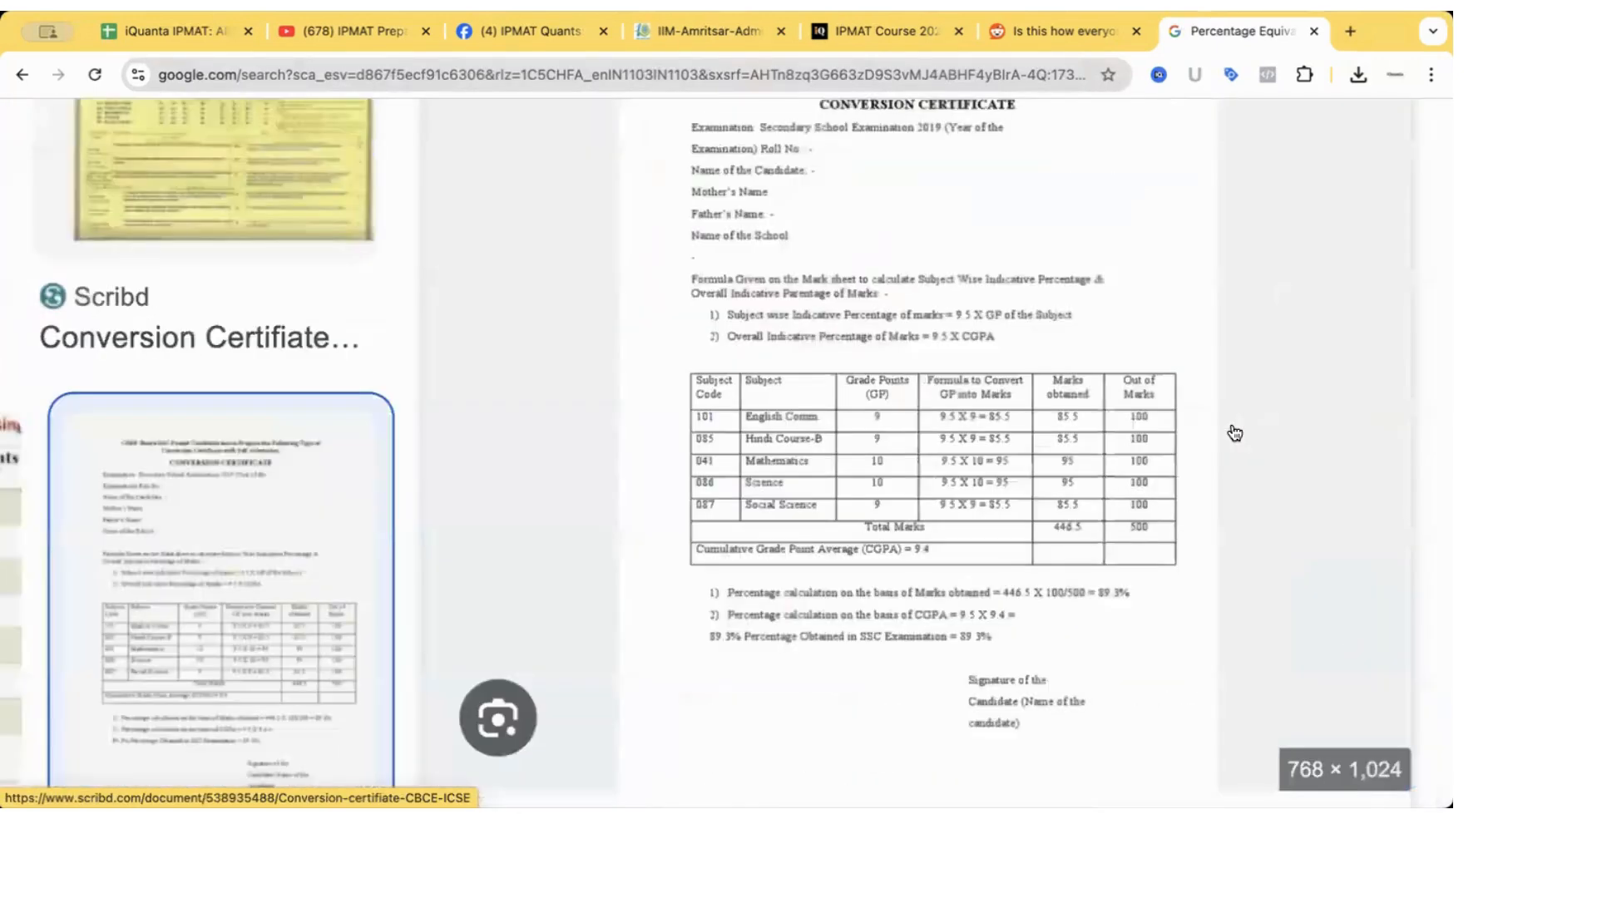
scroll(1234, 433, up, 1)
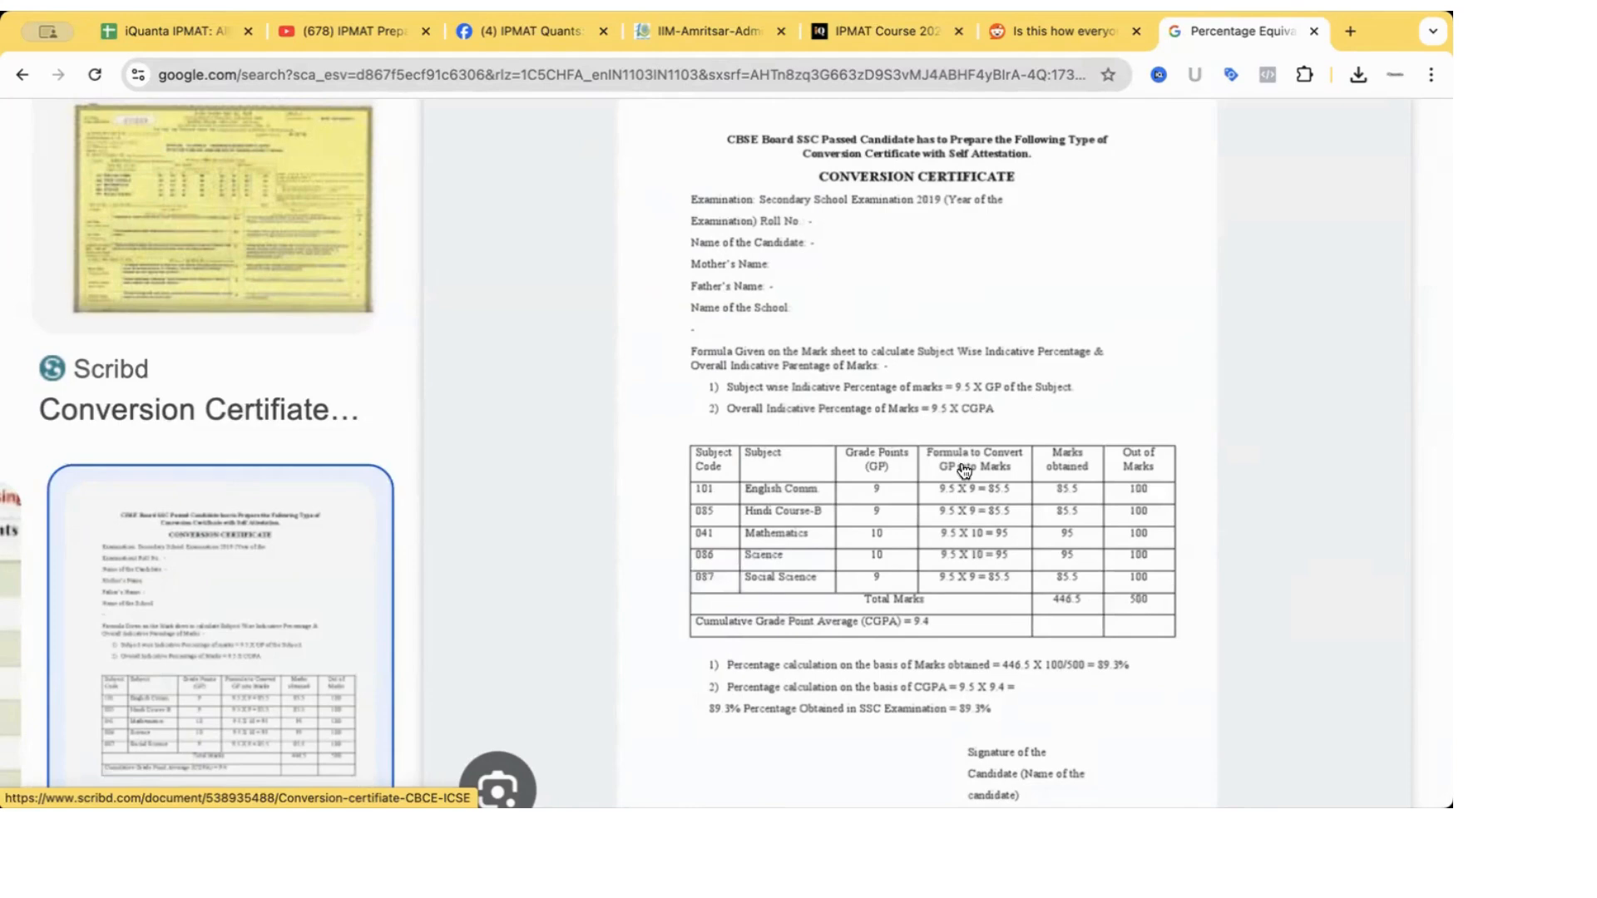
scroll(940, 546, down, 1)
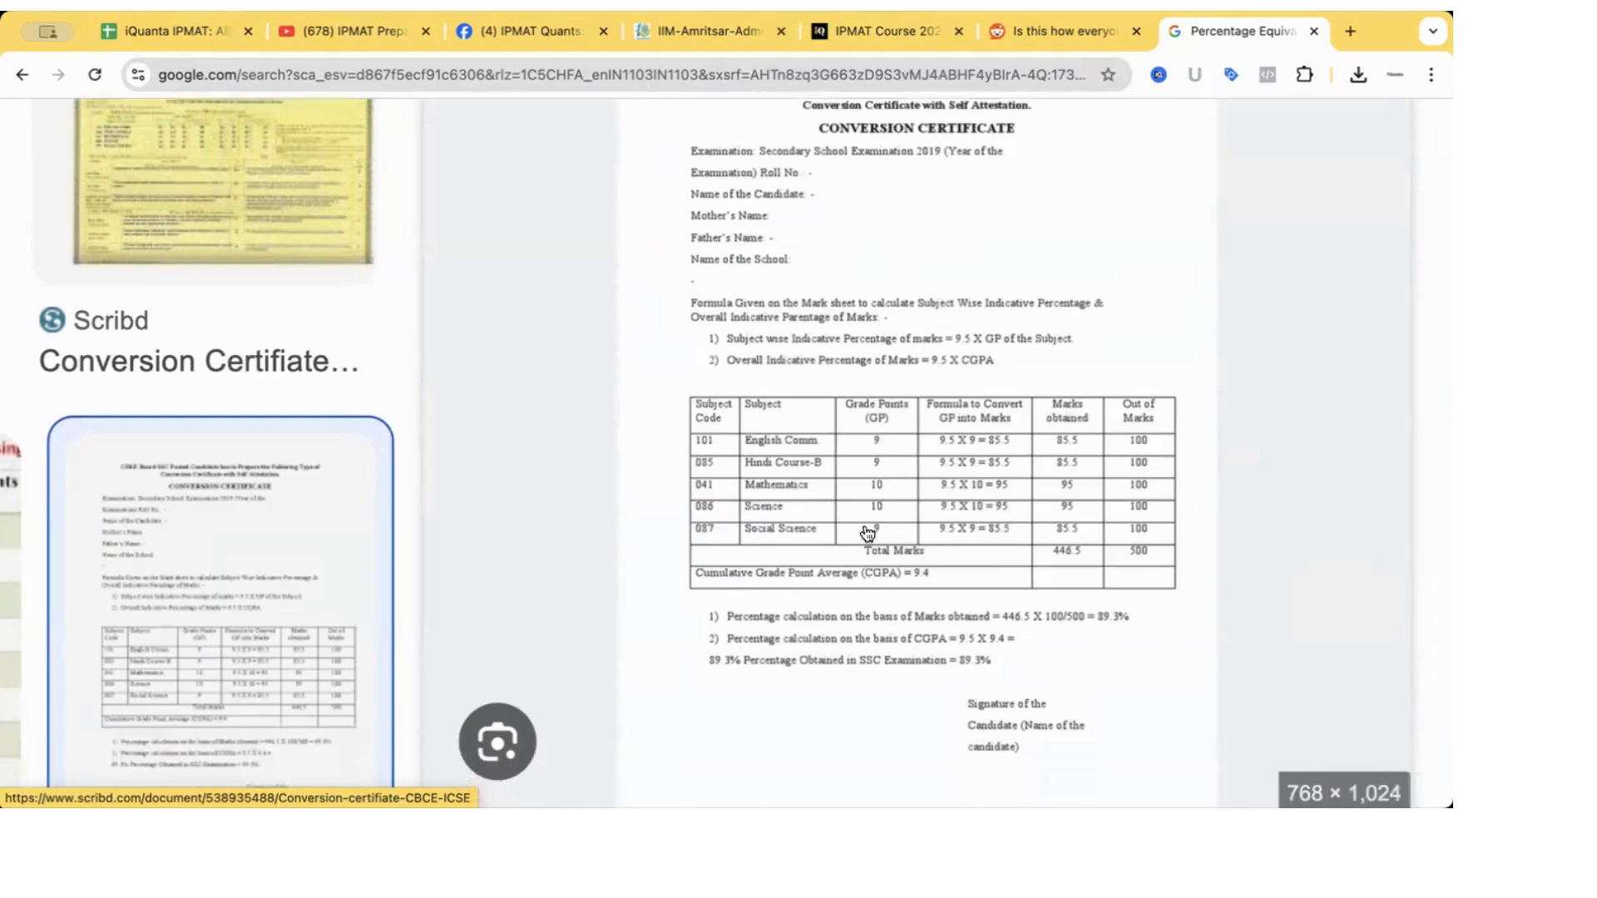
scroll(928, 628, down, 2)
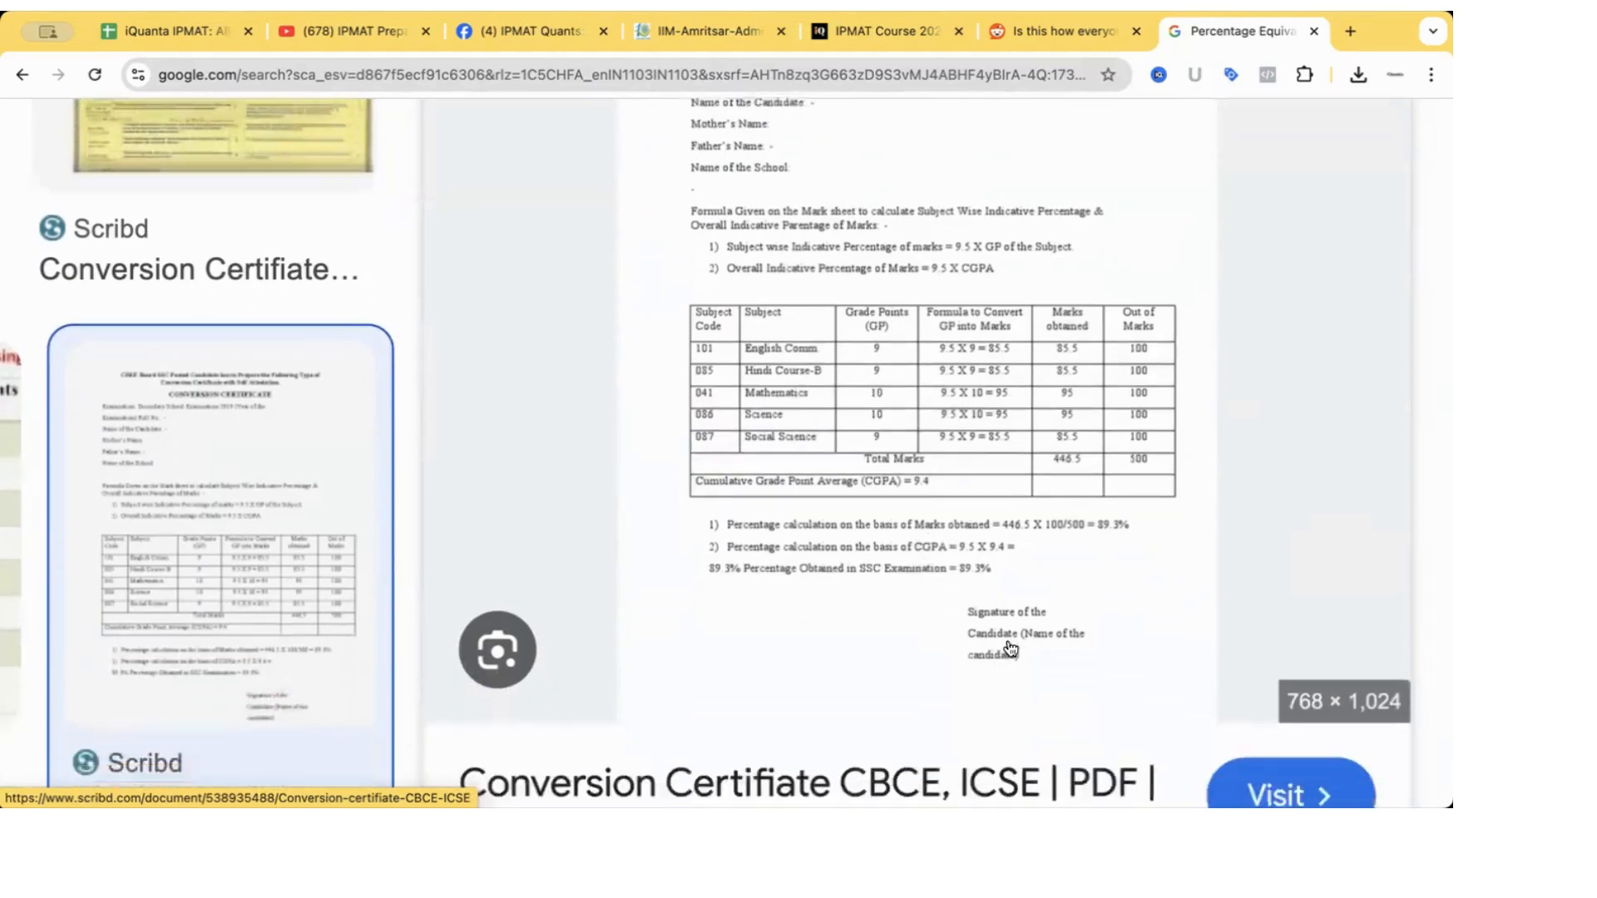
scroll(832, 597, up, 5)
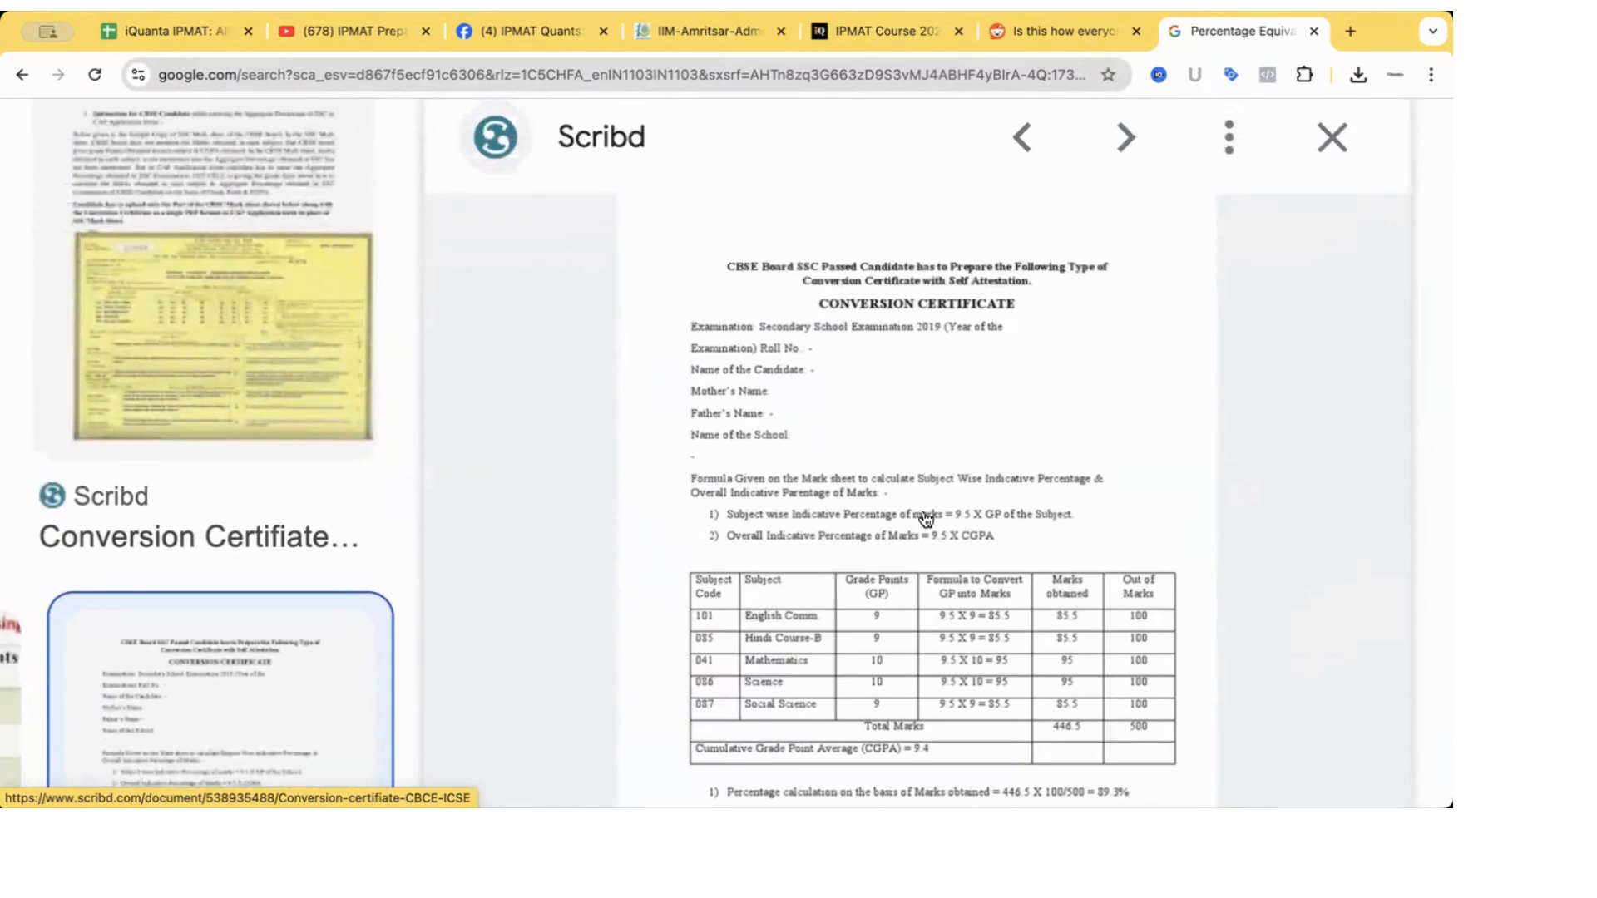
scroll(926, 520, down, 4)
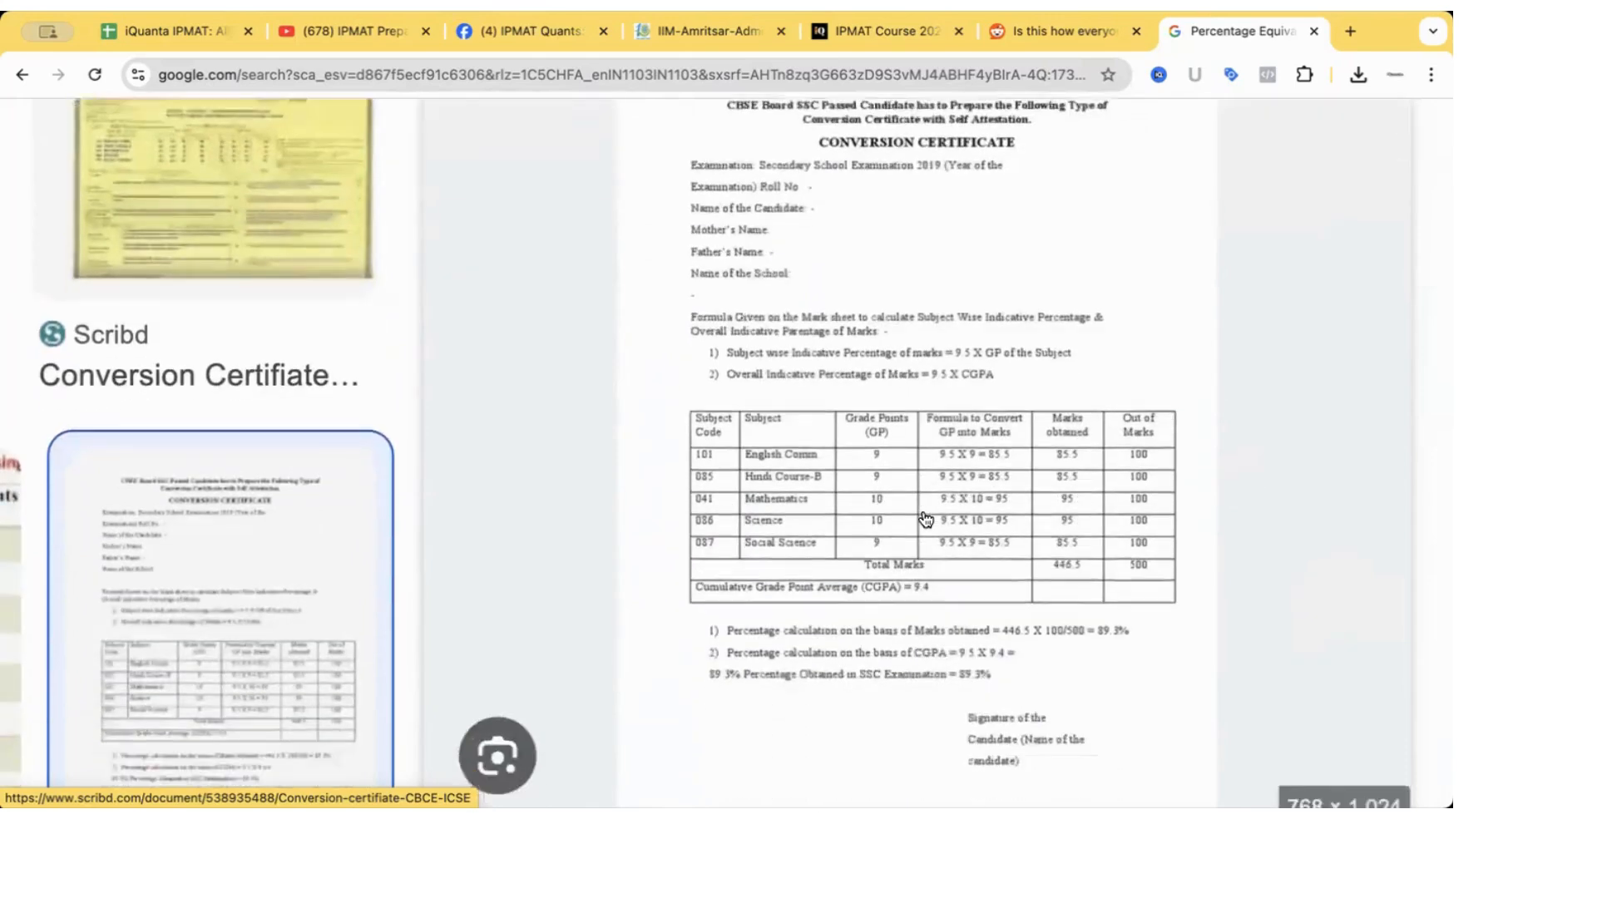
scroll(738, 624, up, 2)
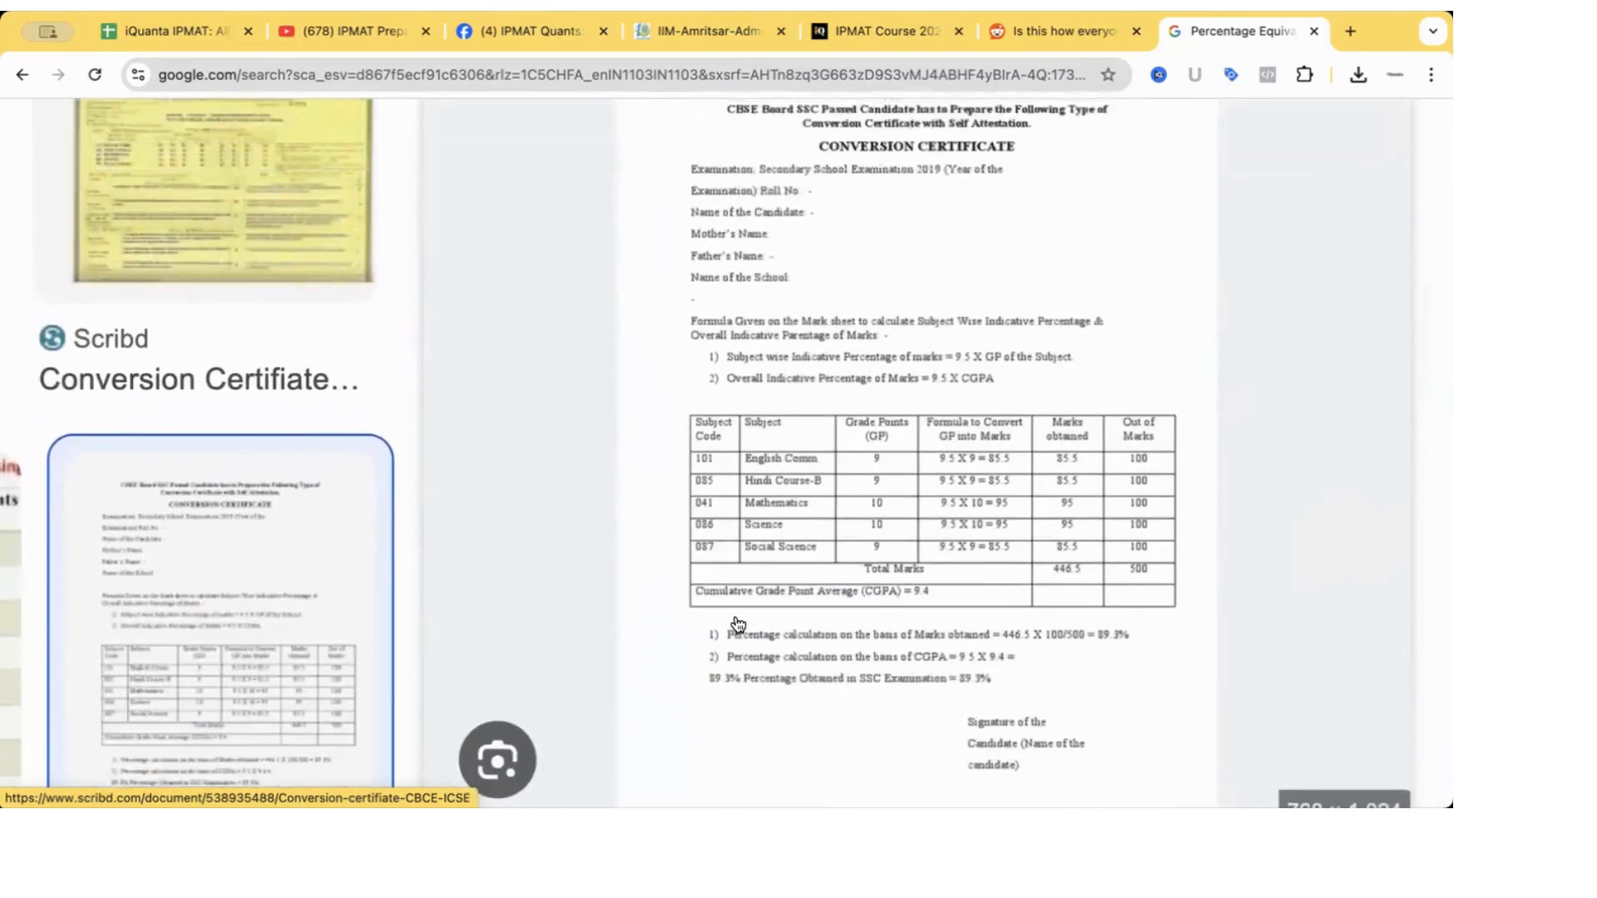
scroll(739, 626, down, 3)
scroll(741, 624, down, 2)
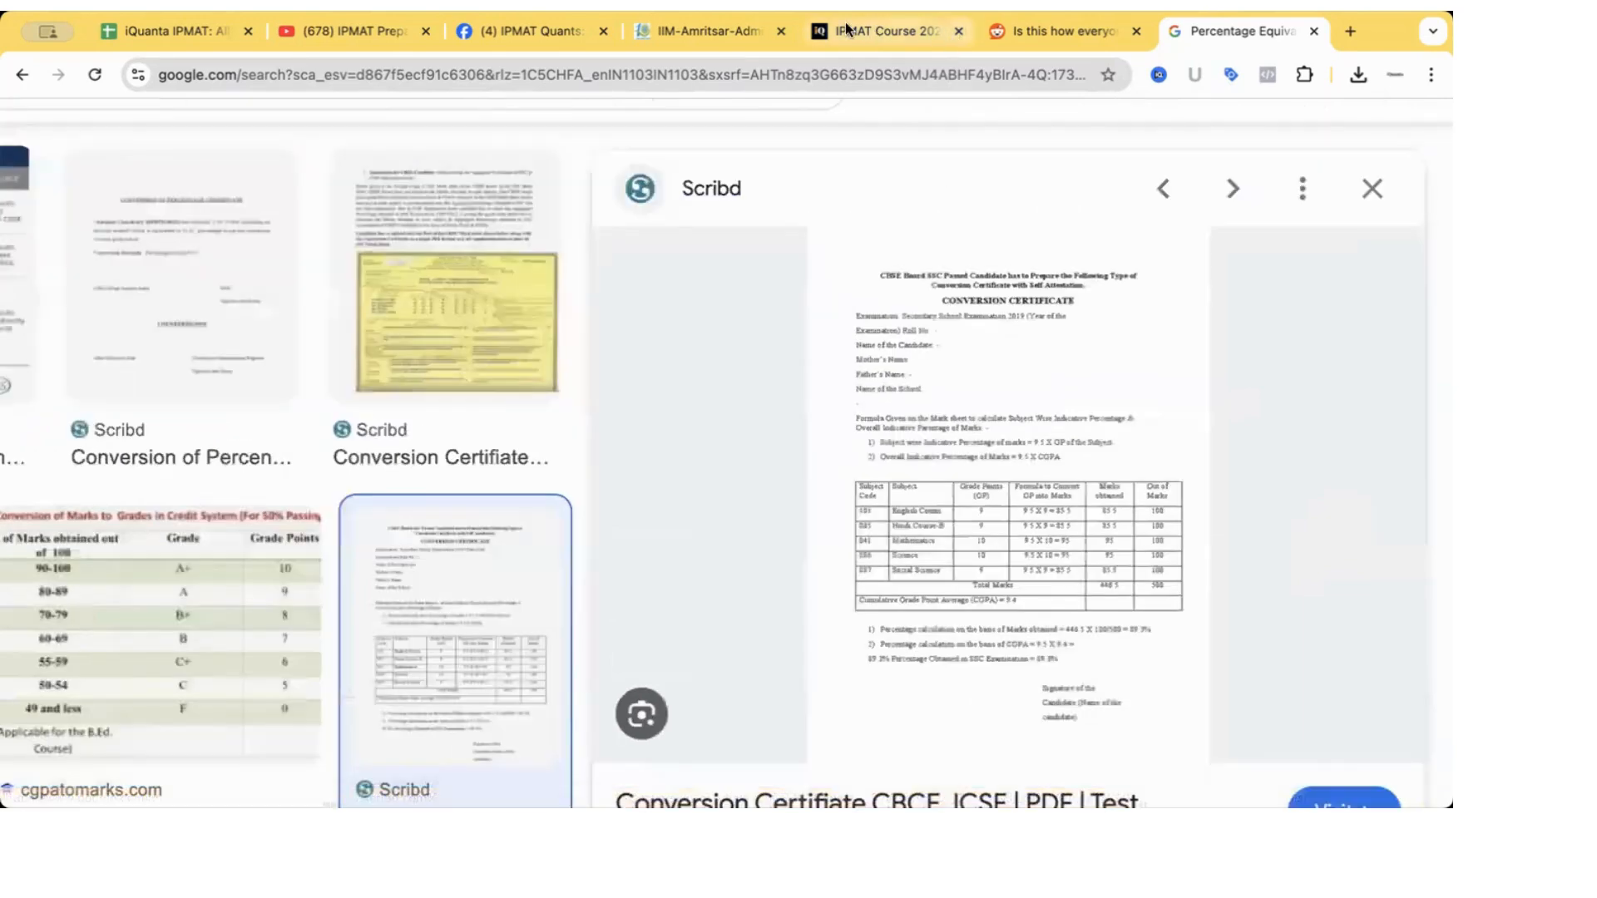
Back on the admission form, clear the row 4 highlight and scroll the step-two sections down to Save & Continue.
click(722, 30)
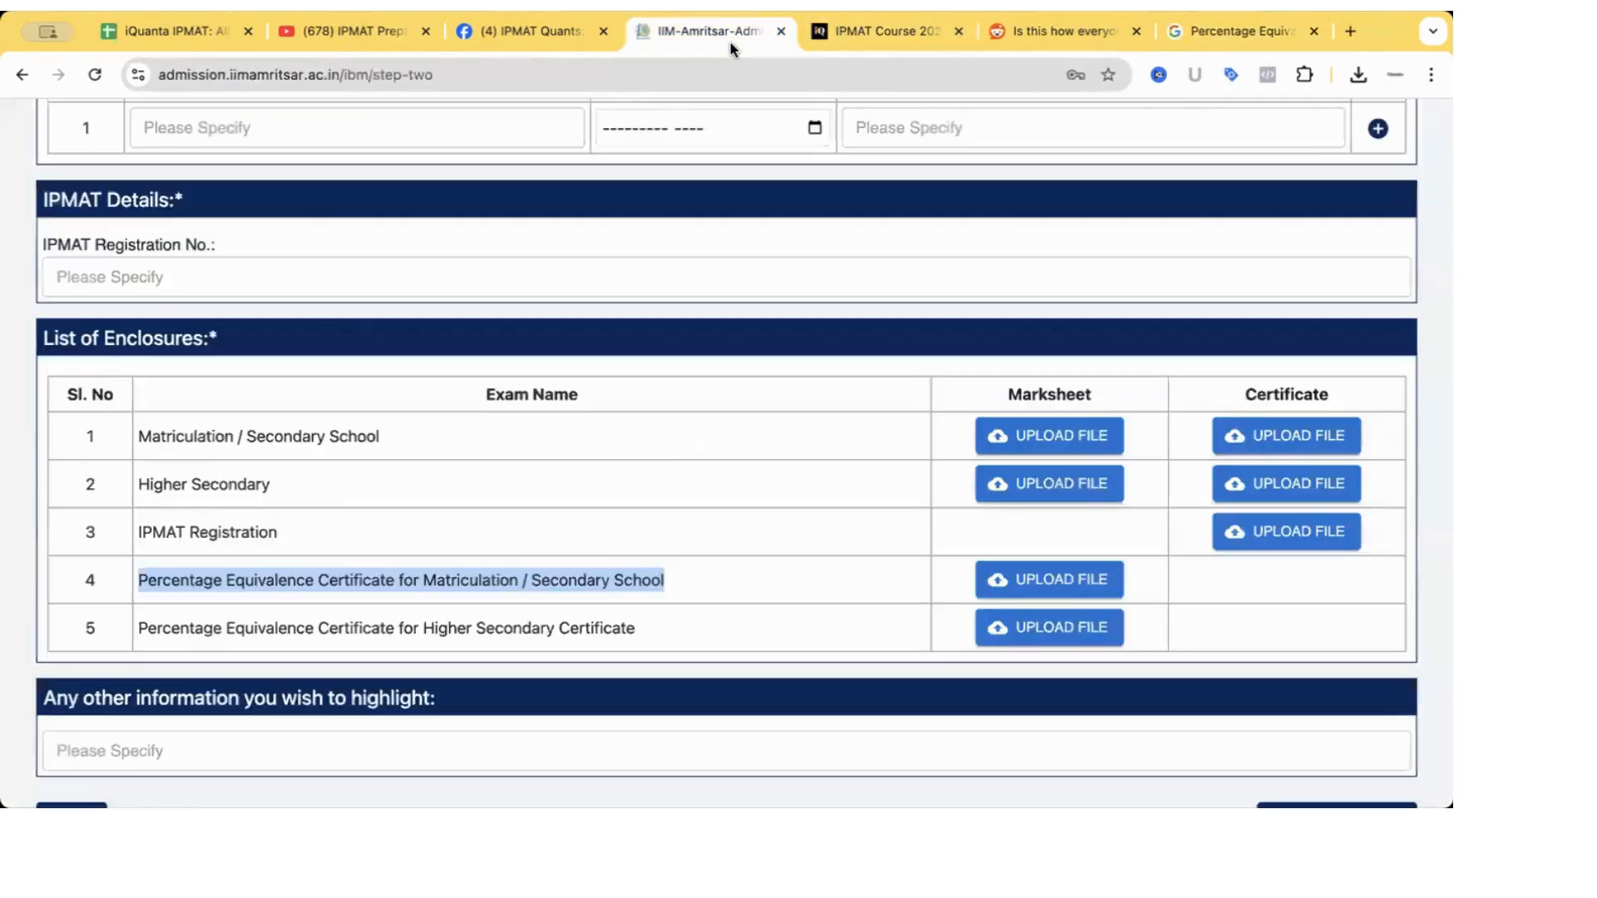
click(1216, 593)
scroll(745, 613, down, 2)
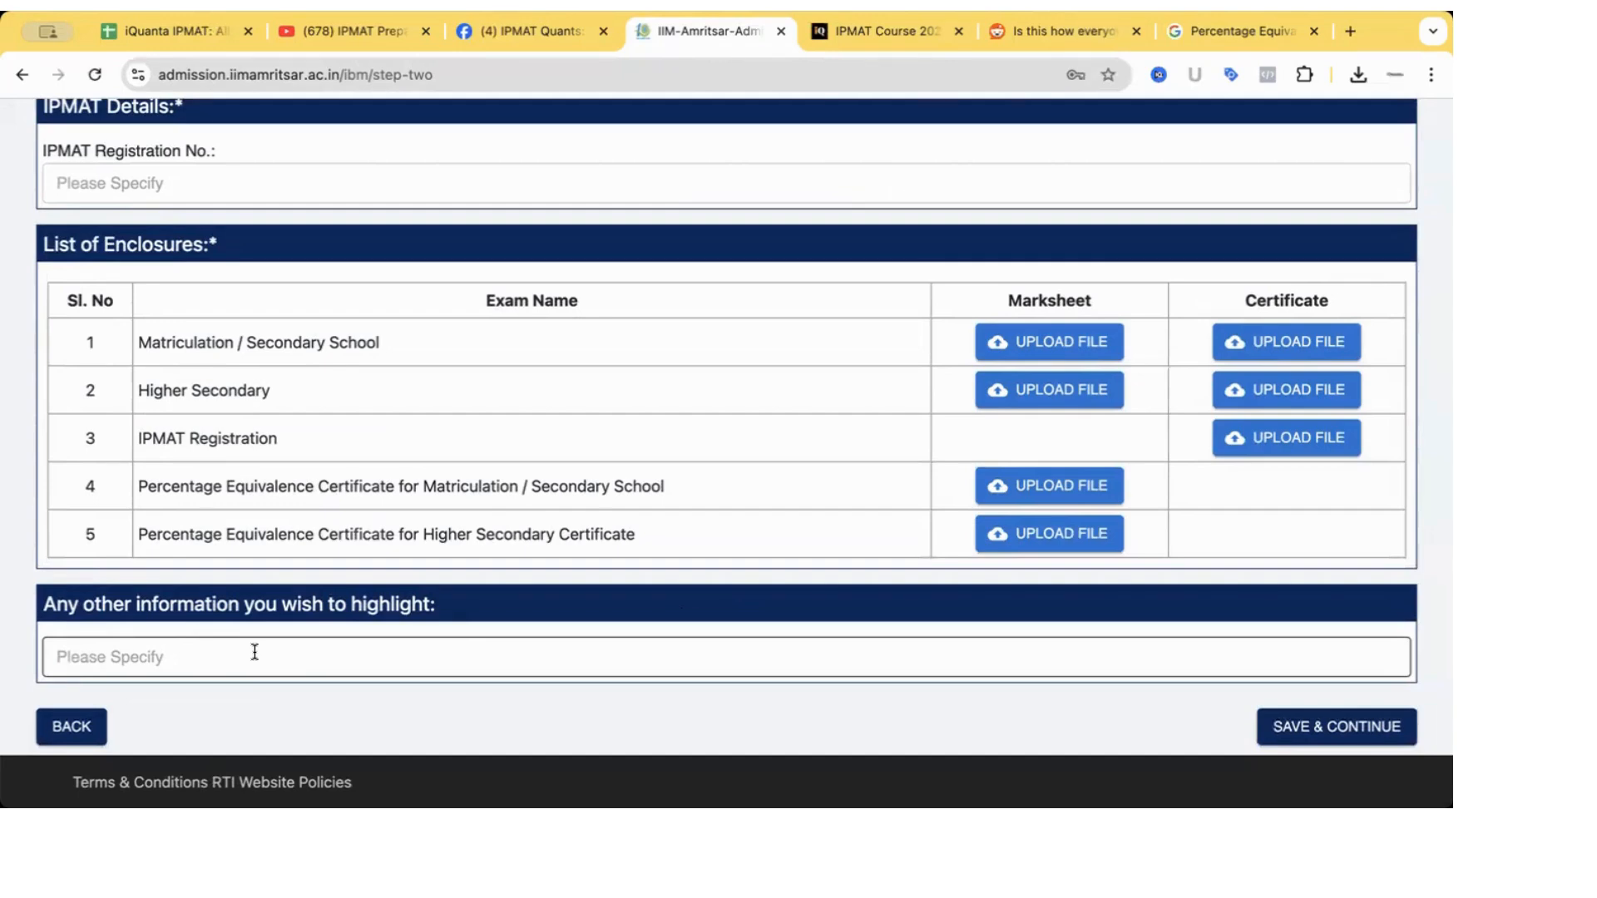
click(254, 652)
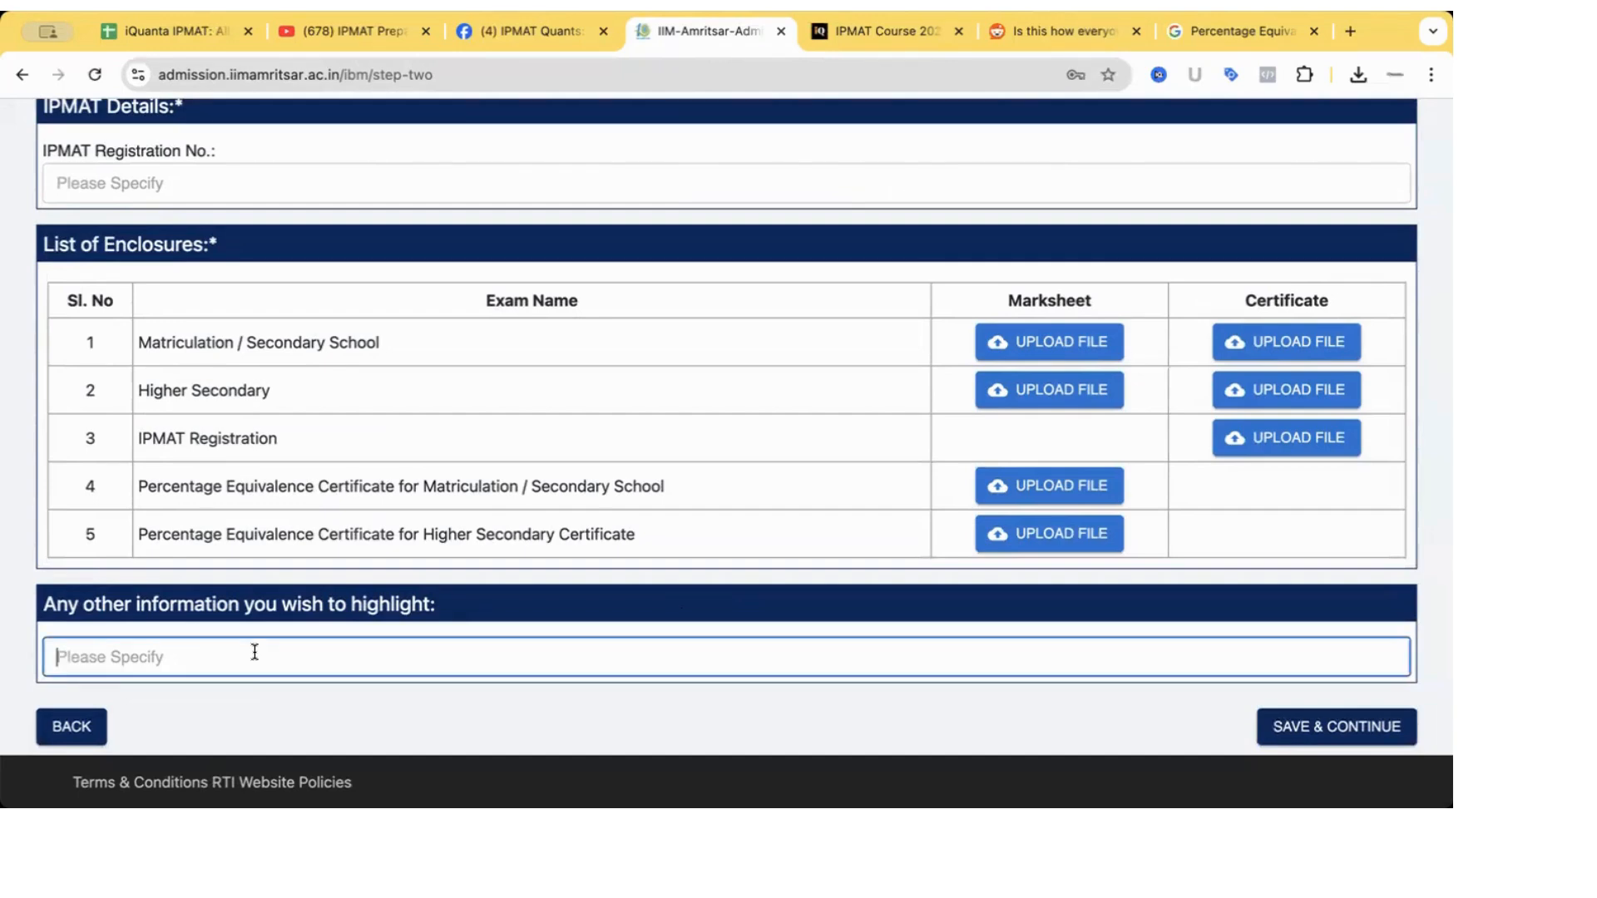
scroll(333, 441, up, 5)
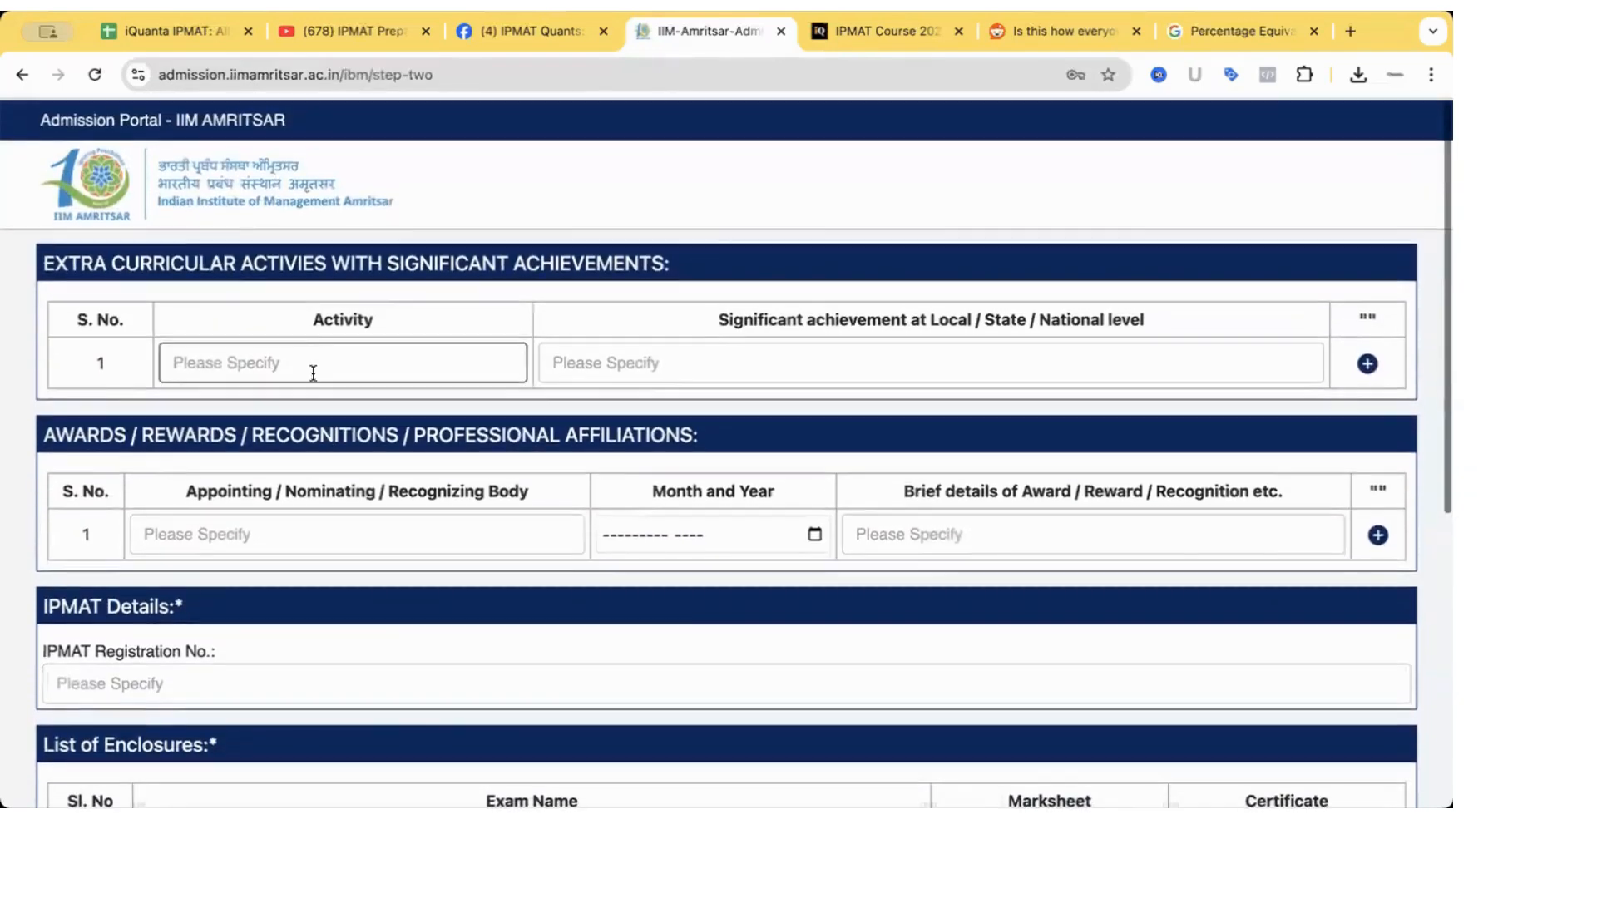
scroll(410, 521, down, 2)
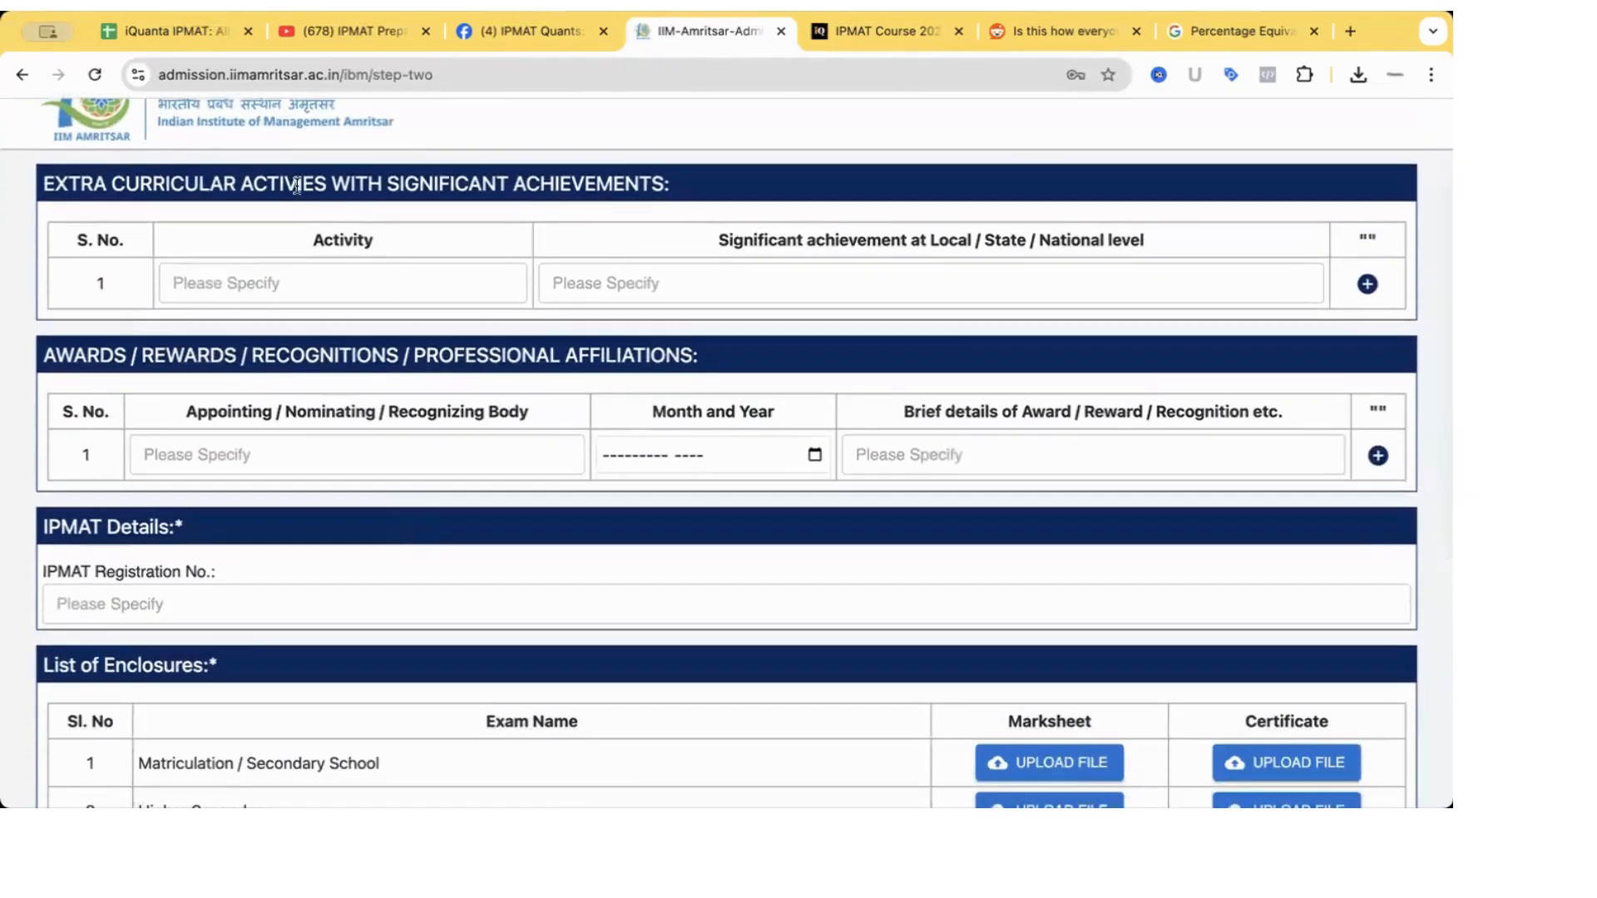
scroll(471, 426, down, 5)
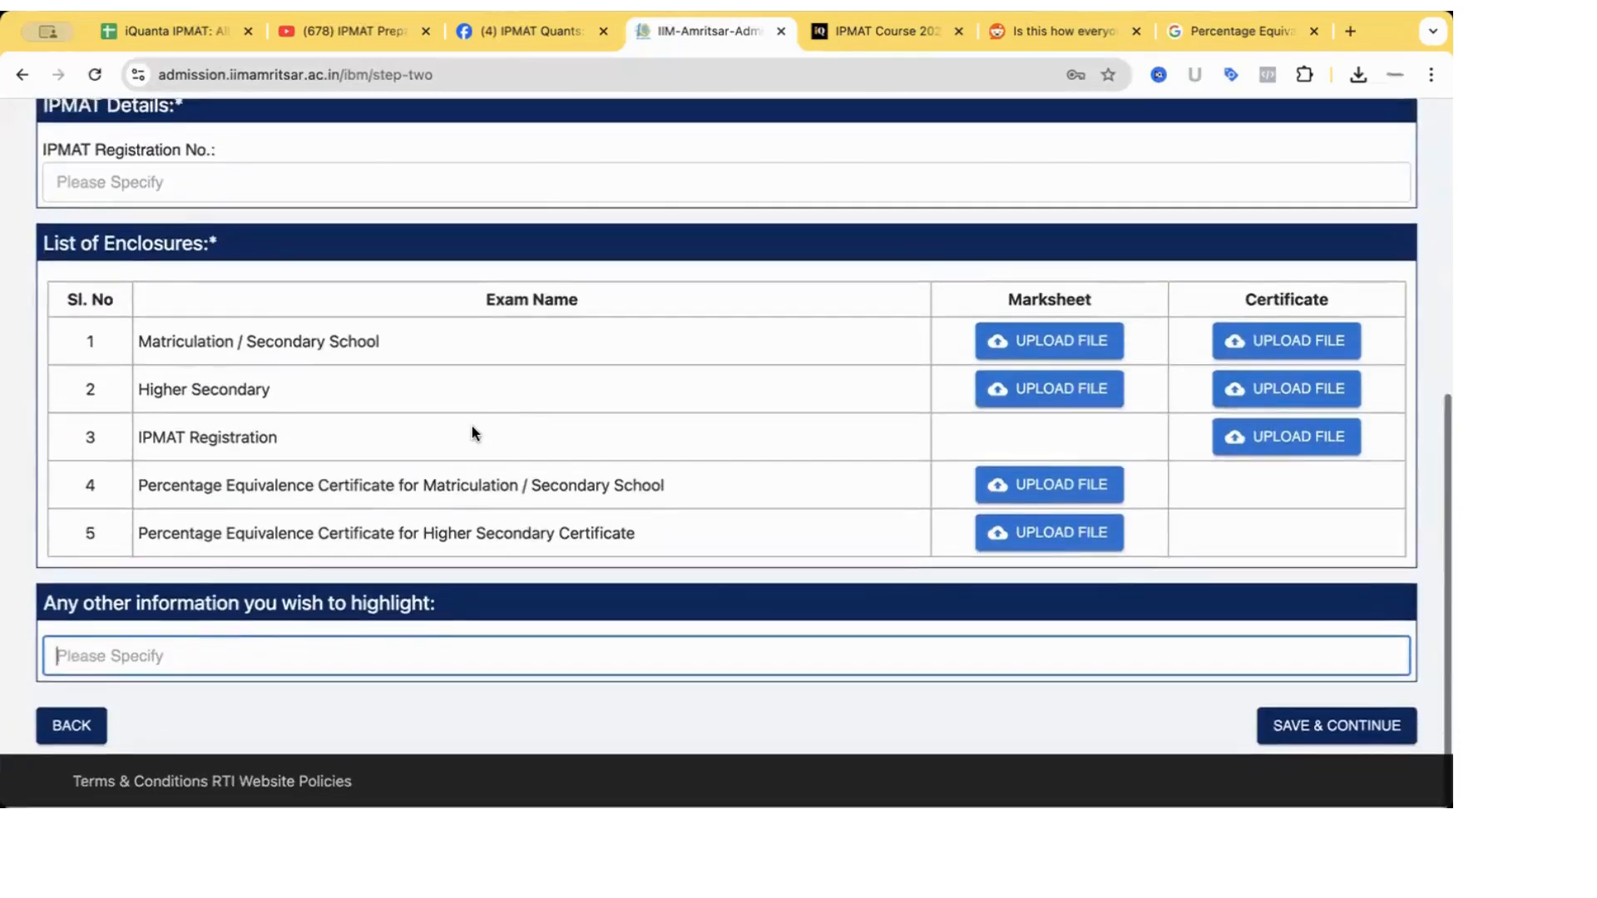
scroll(471, 426, up, 5)
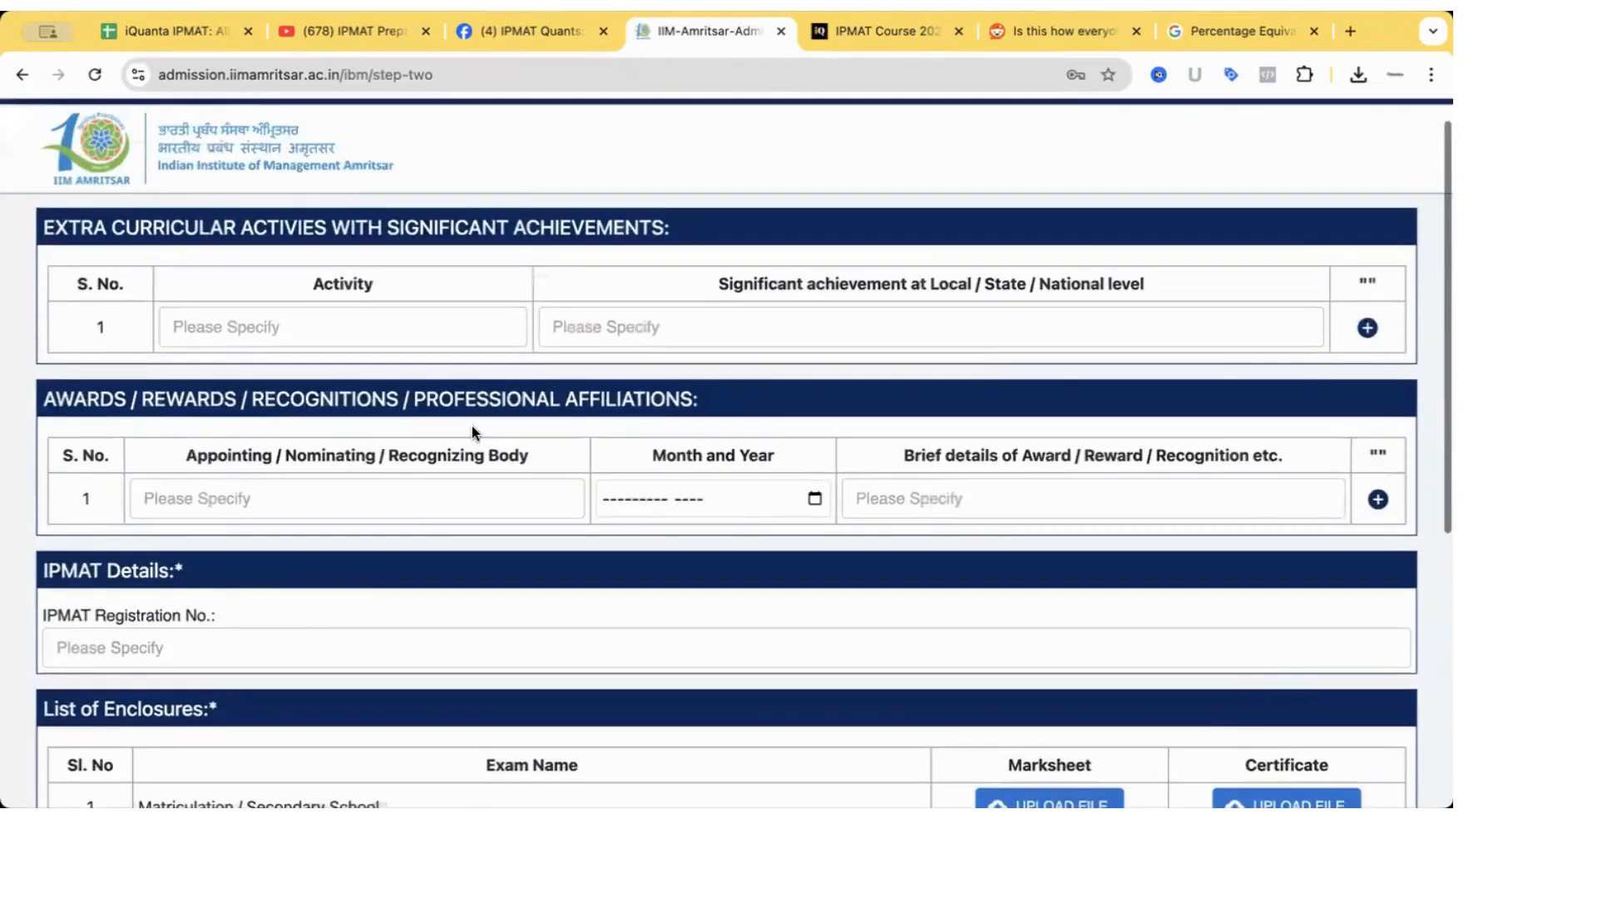
scroll(471, 426, down, 5)
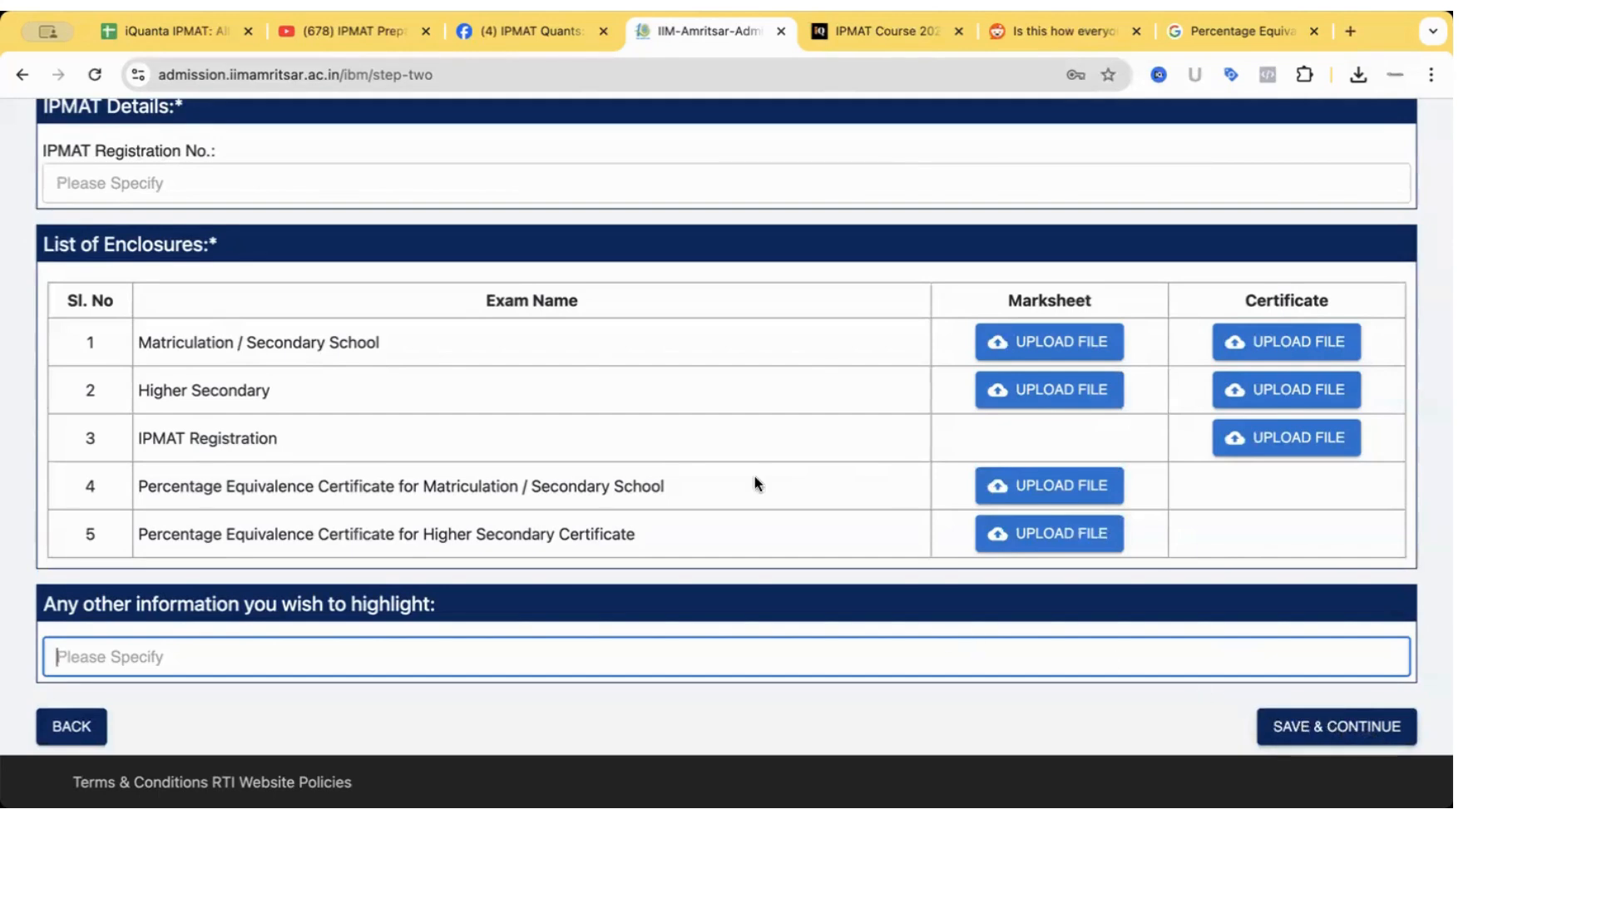
Try saving step two and dismiss the 'Please enter the IPMAT Registration No.' warning.
click(1299, 741)
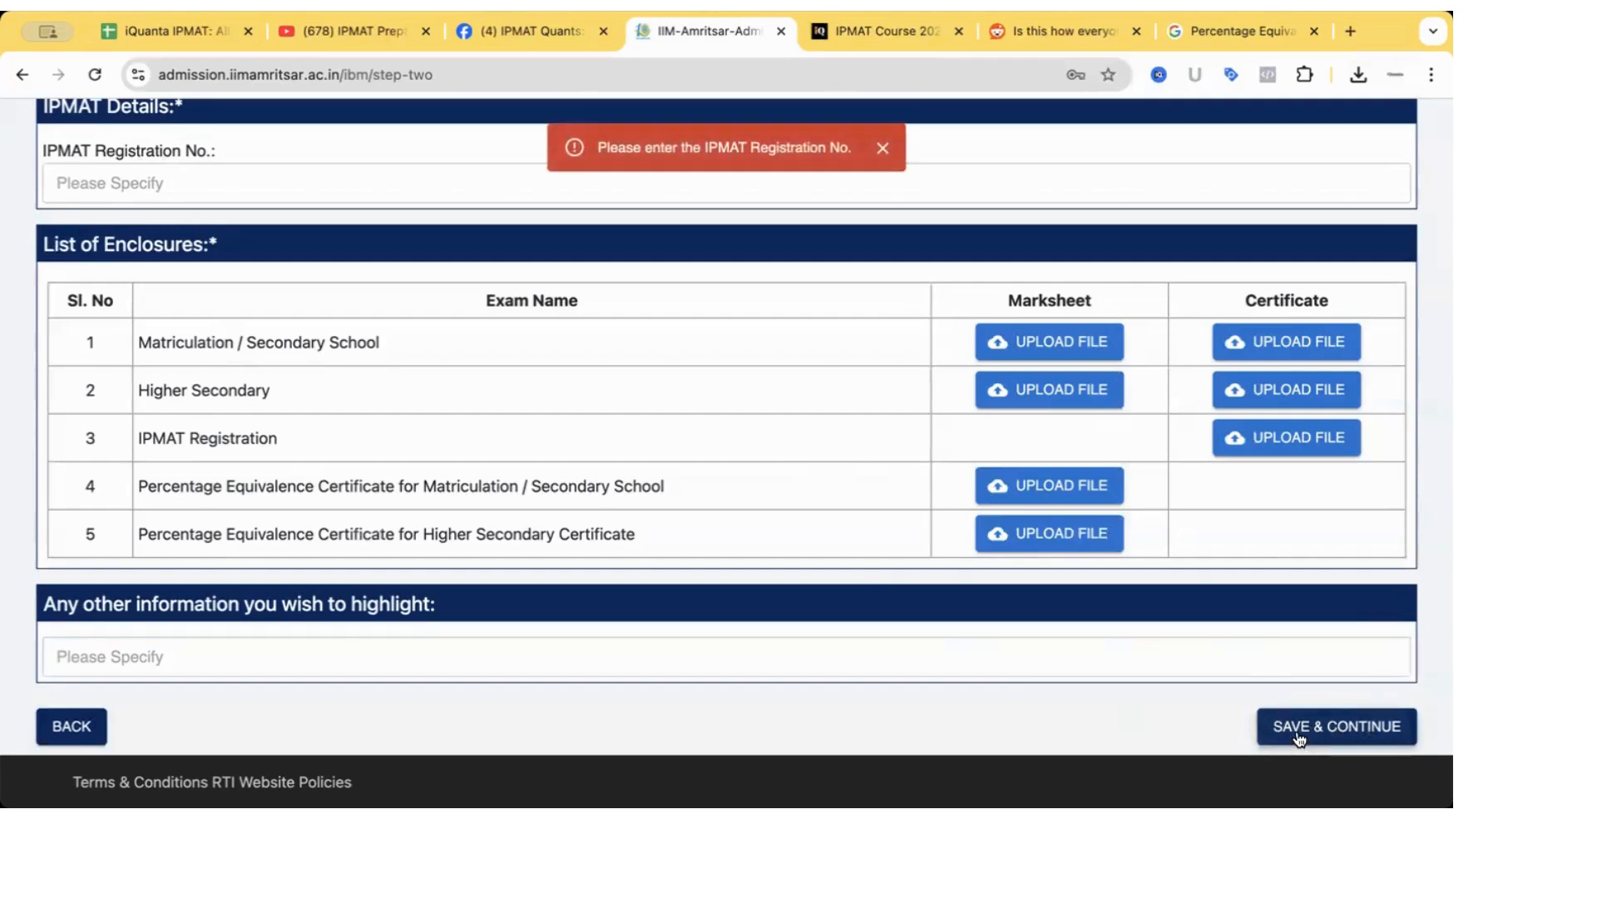
scroll(765, 371, up, 3)
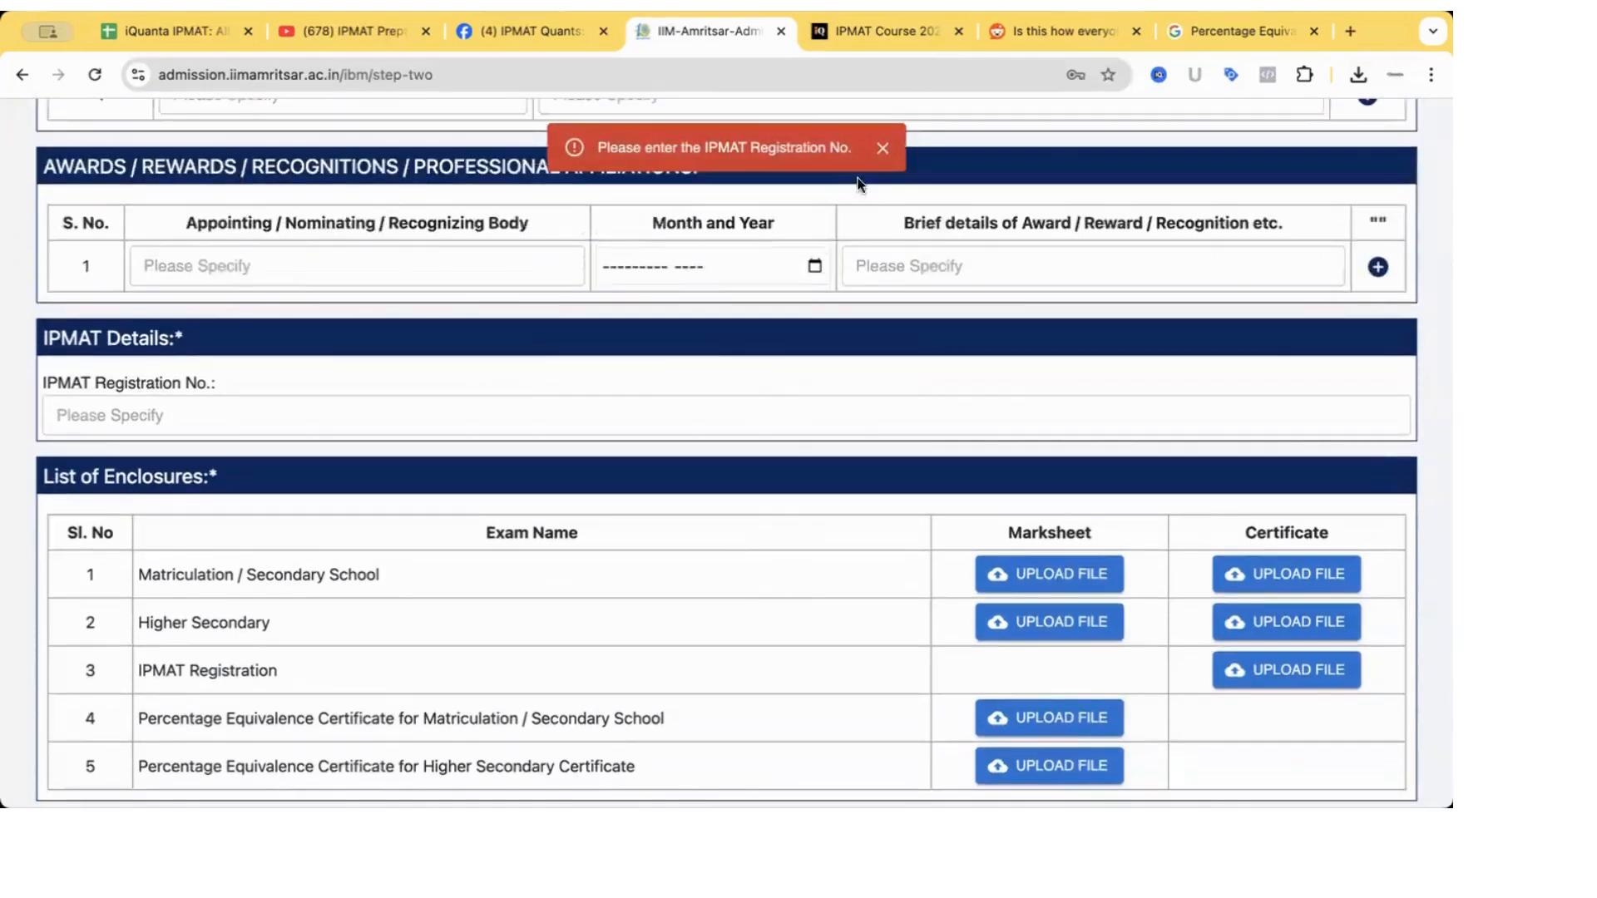
click(885, 159)
scroll(634, 565, down, 1)
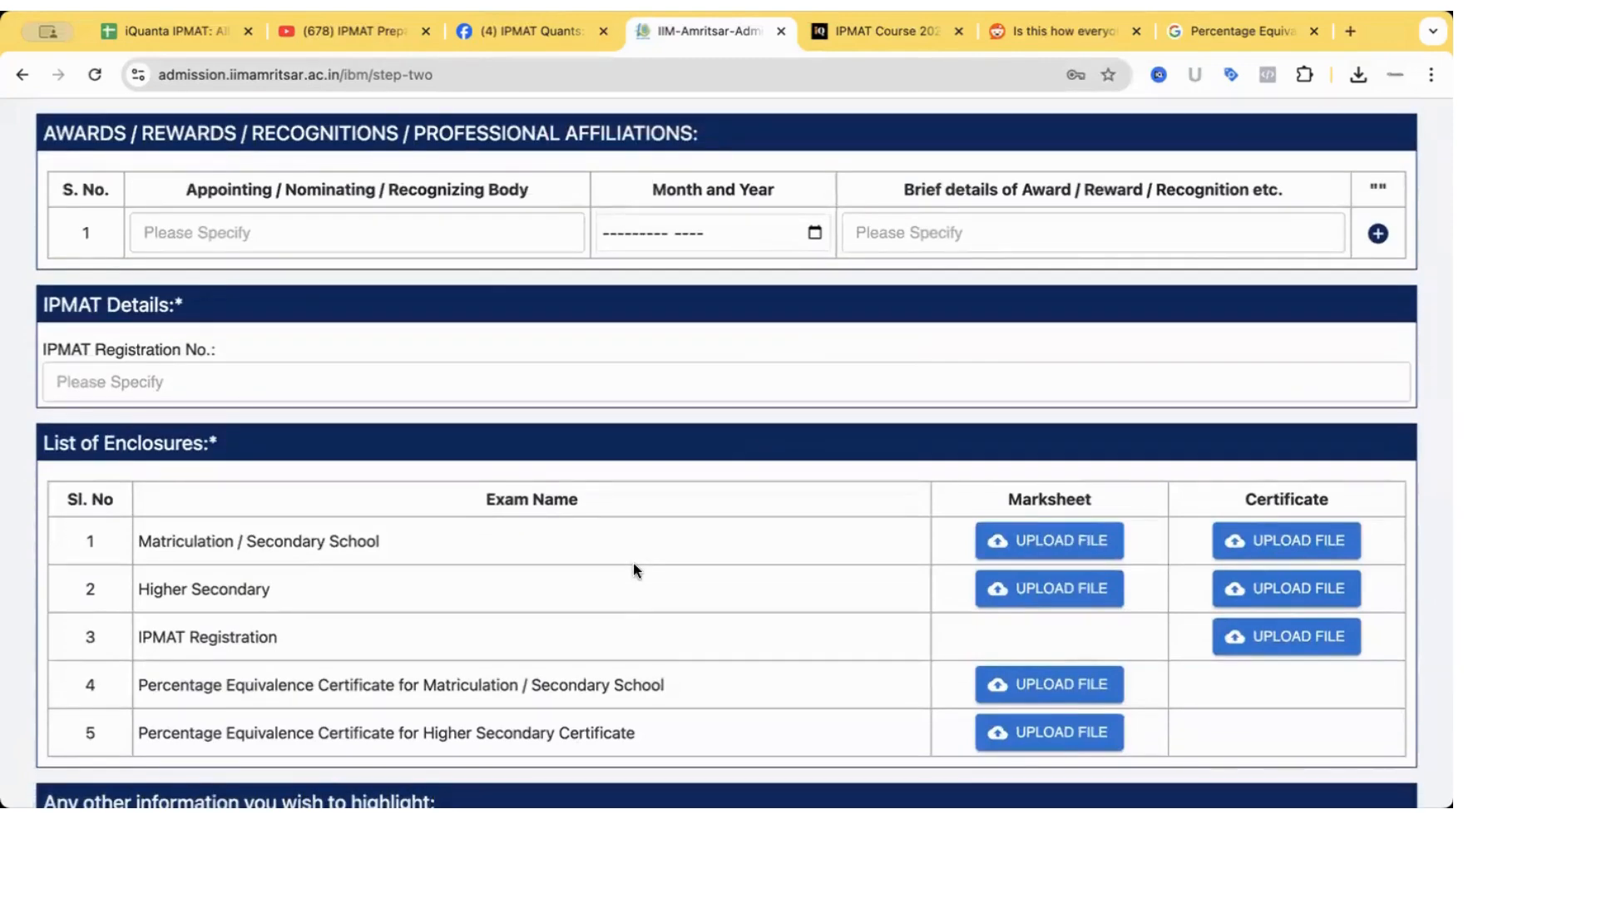
scroll(633, 568, down, 2)
scroll(633, 568, up, 5)
scroll(634, 566, down, 1)
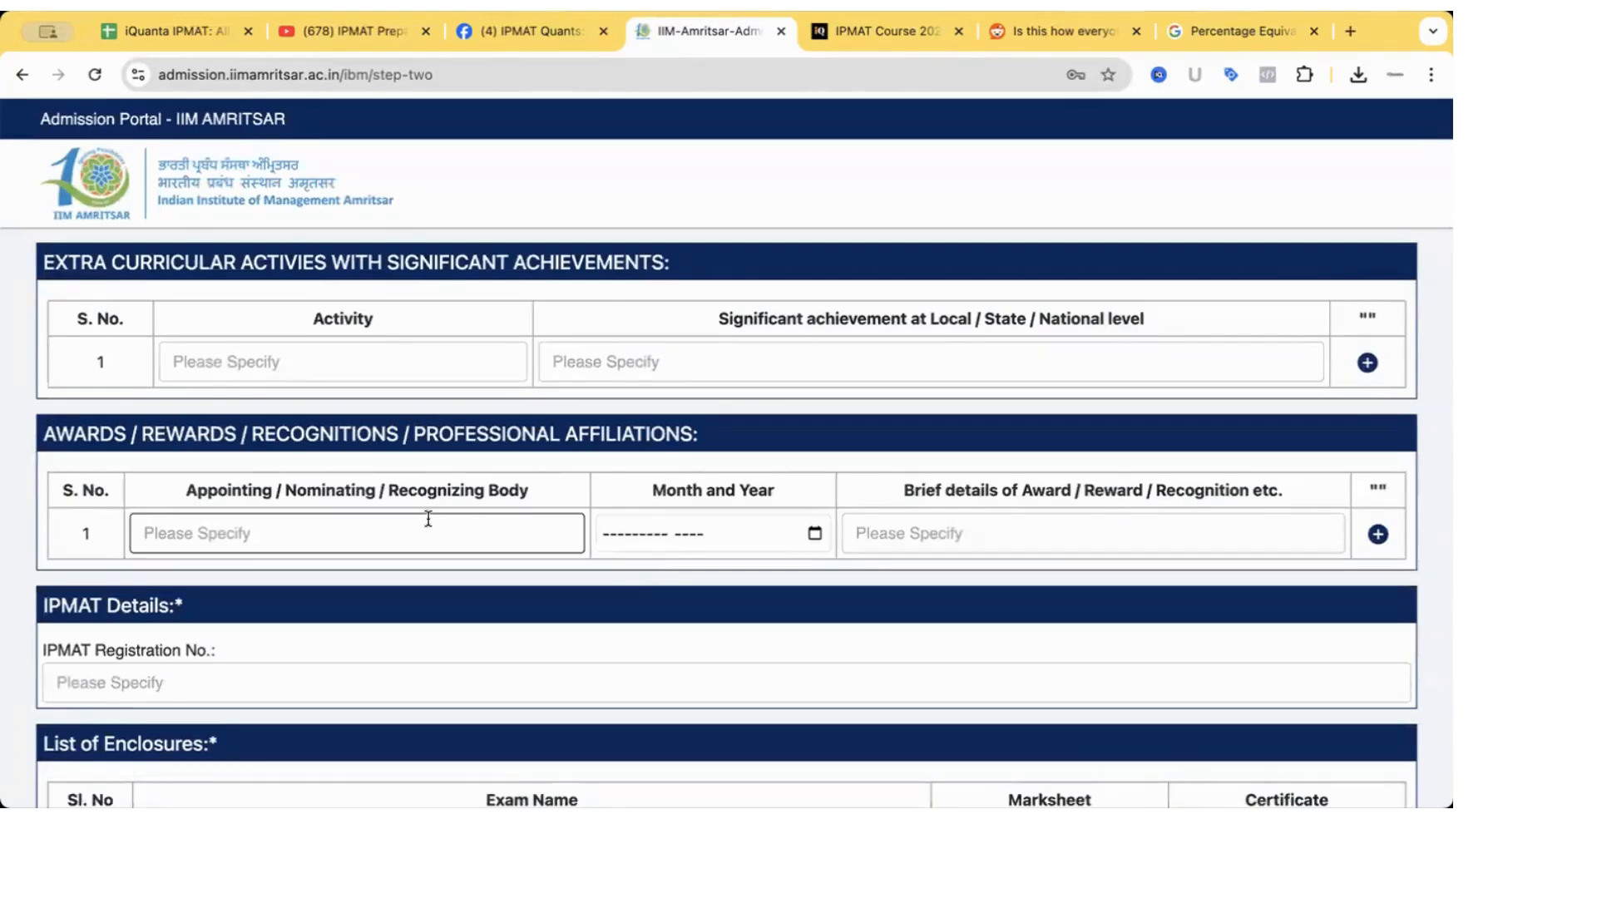
scroll(429, 519, down, 6)
scroll(289, 423, up, 2)
Select the blank IPMAT Registration No. field and review the five required enclosures.
click(158, 341)
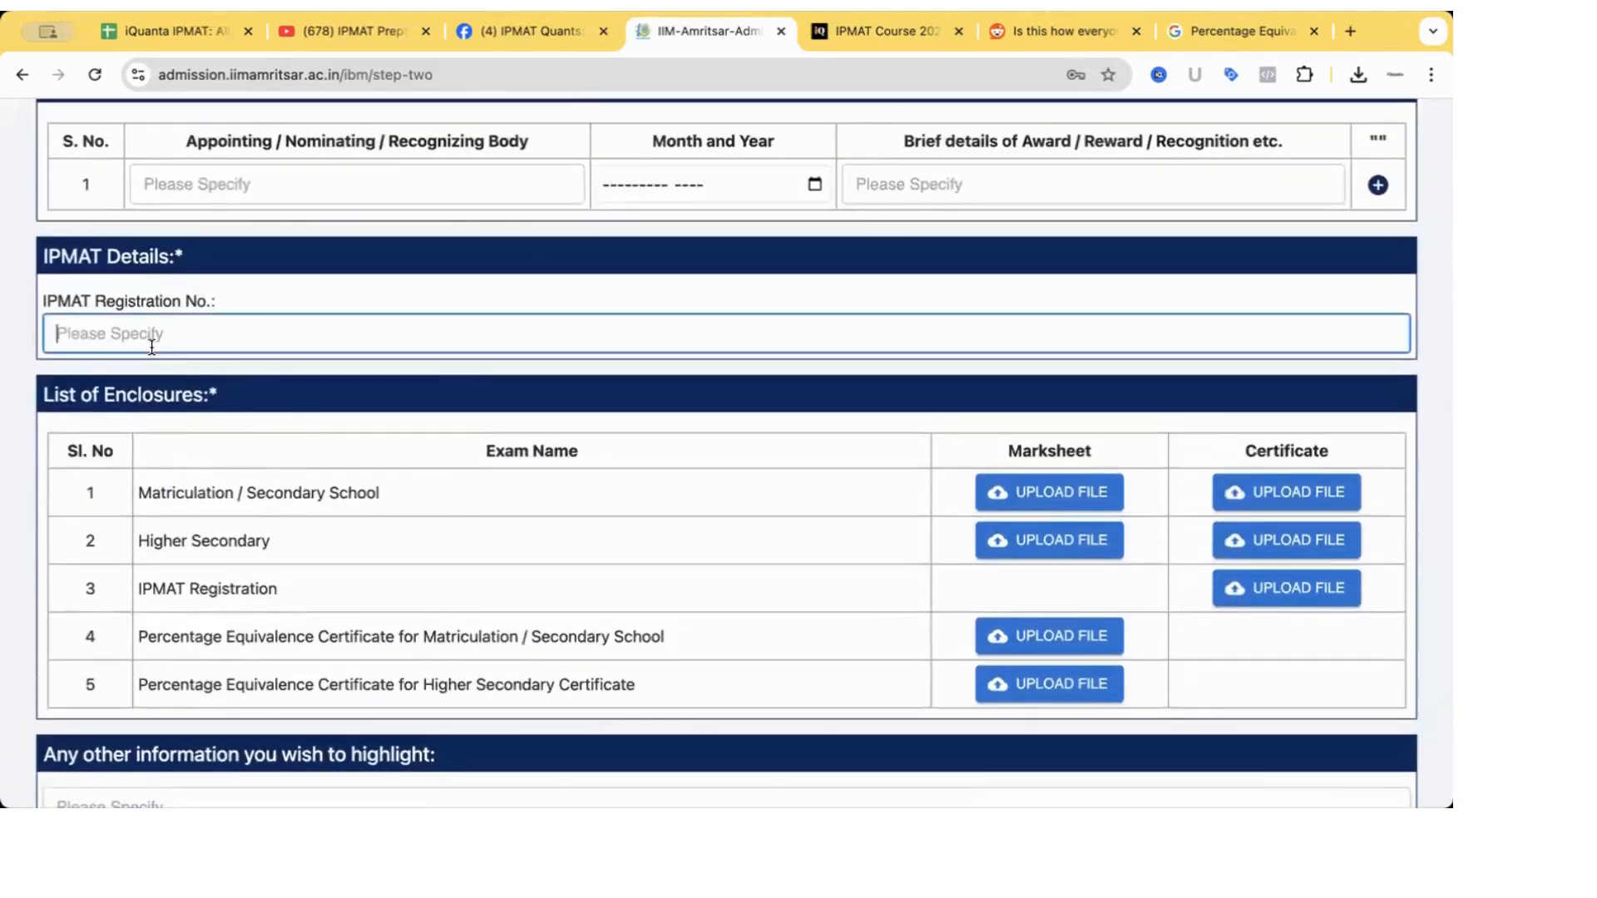
scroll(1053, 703, down, 2)
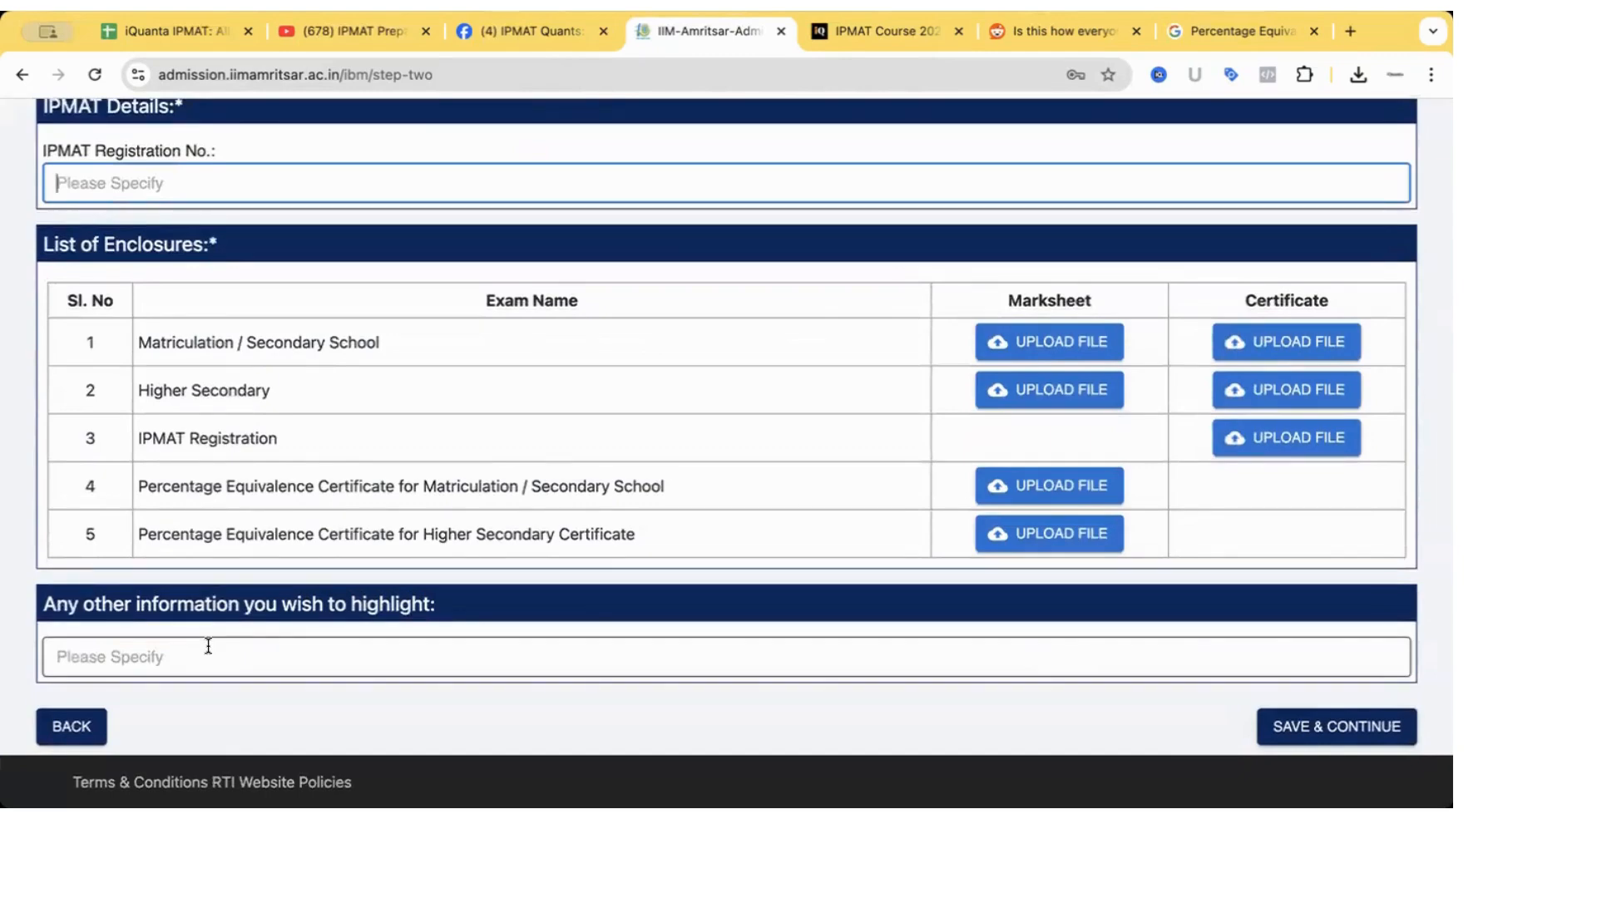
scroll(178, 492, up, 5)
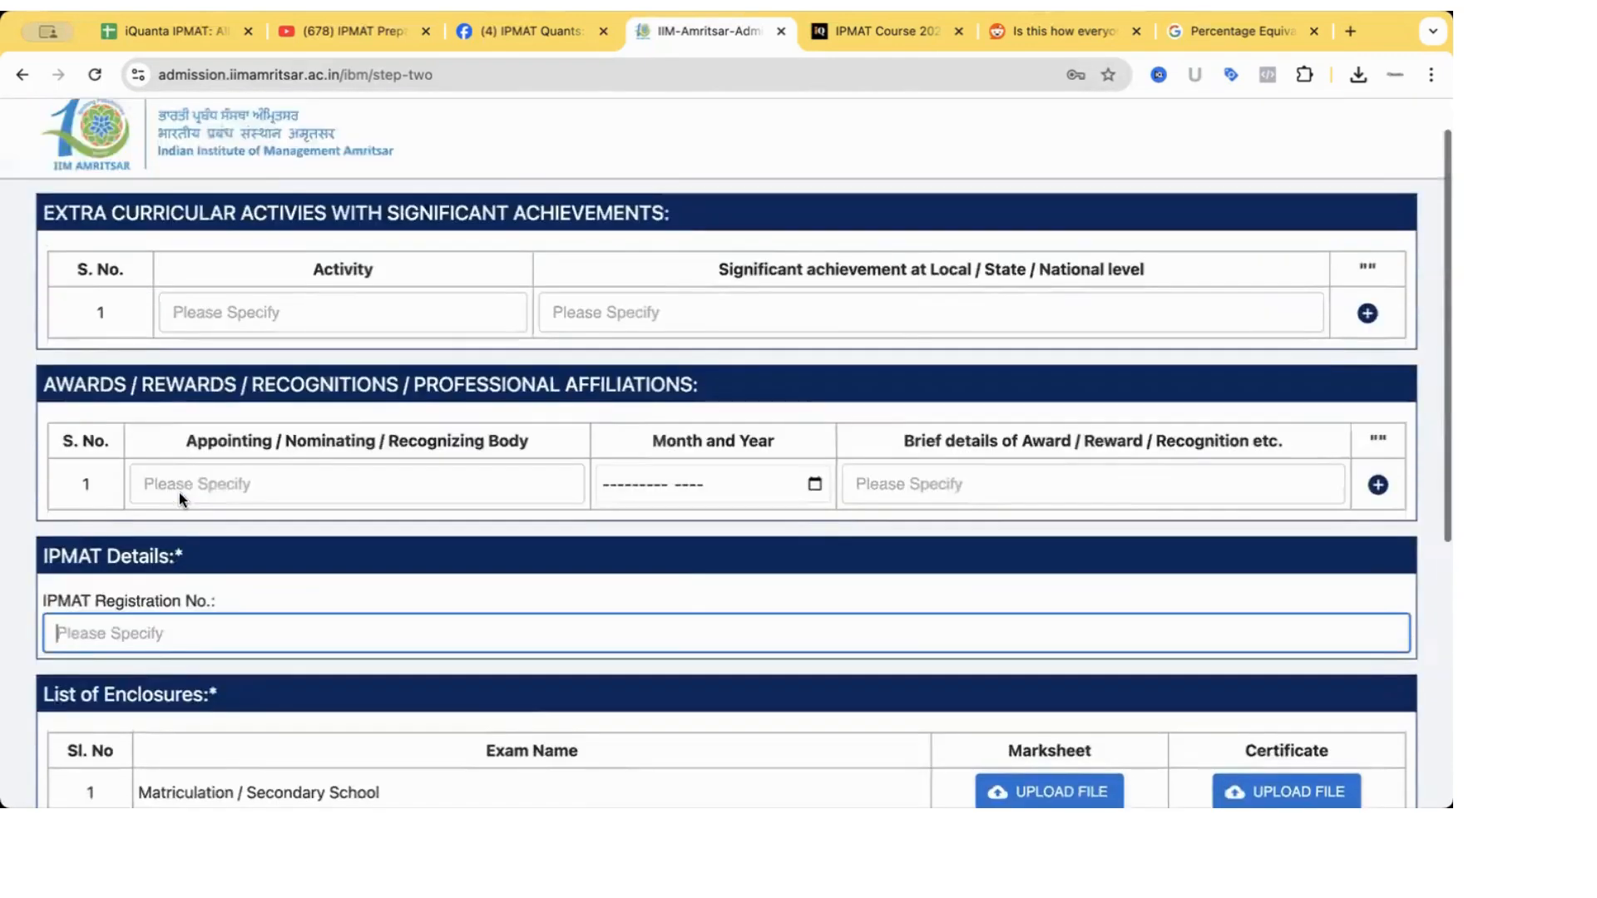
scroll(178, 492, up, 1)
scroll(178, 492, down, 5)
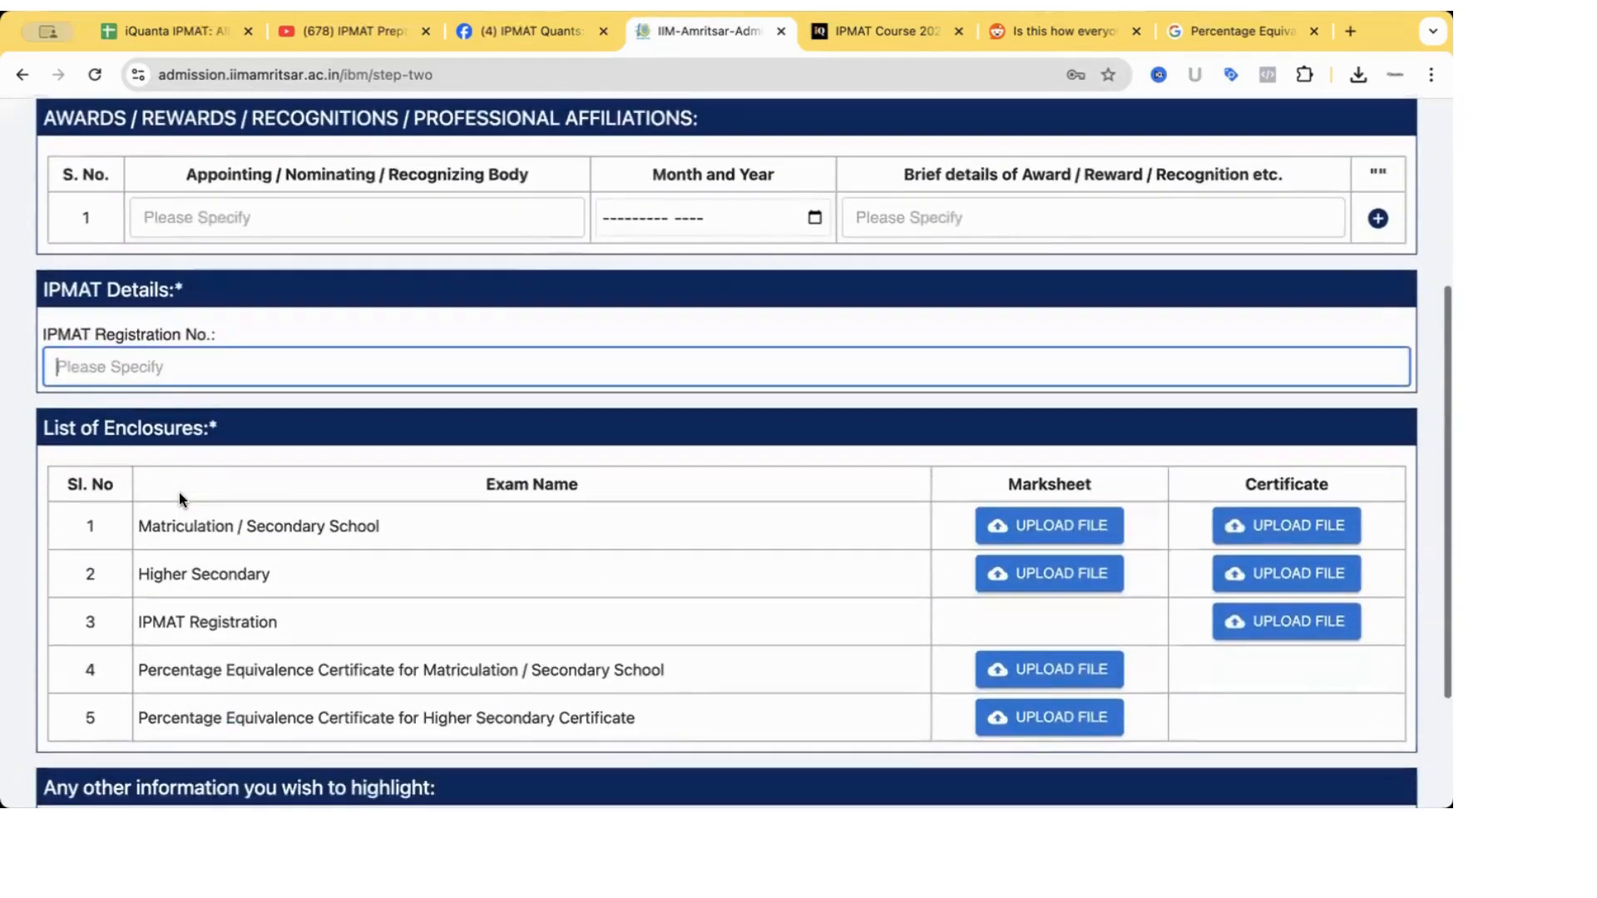